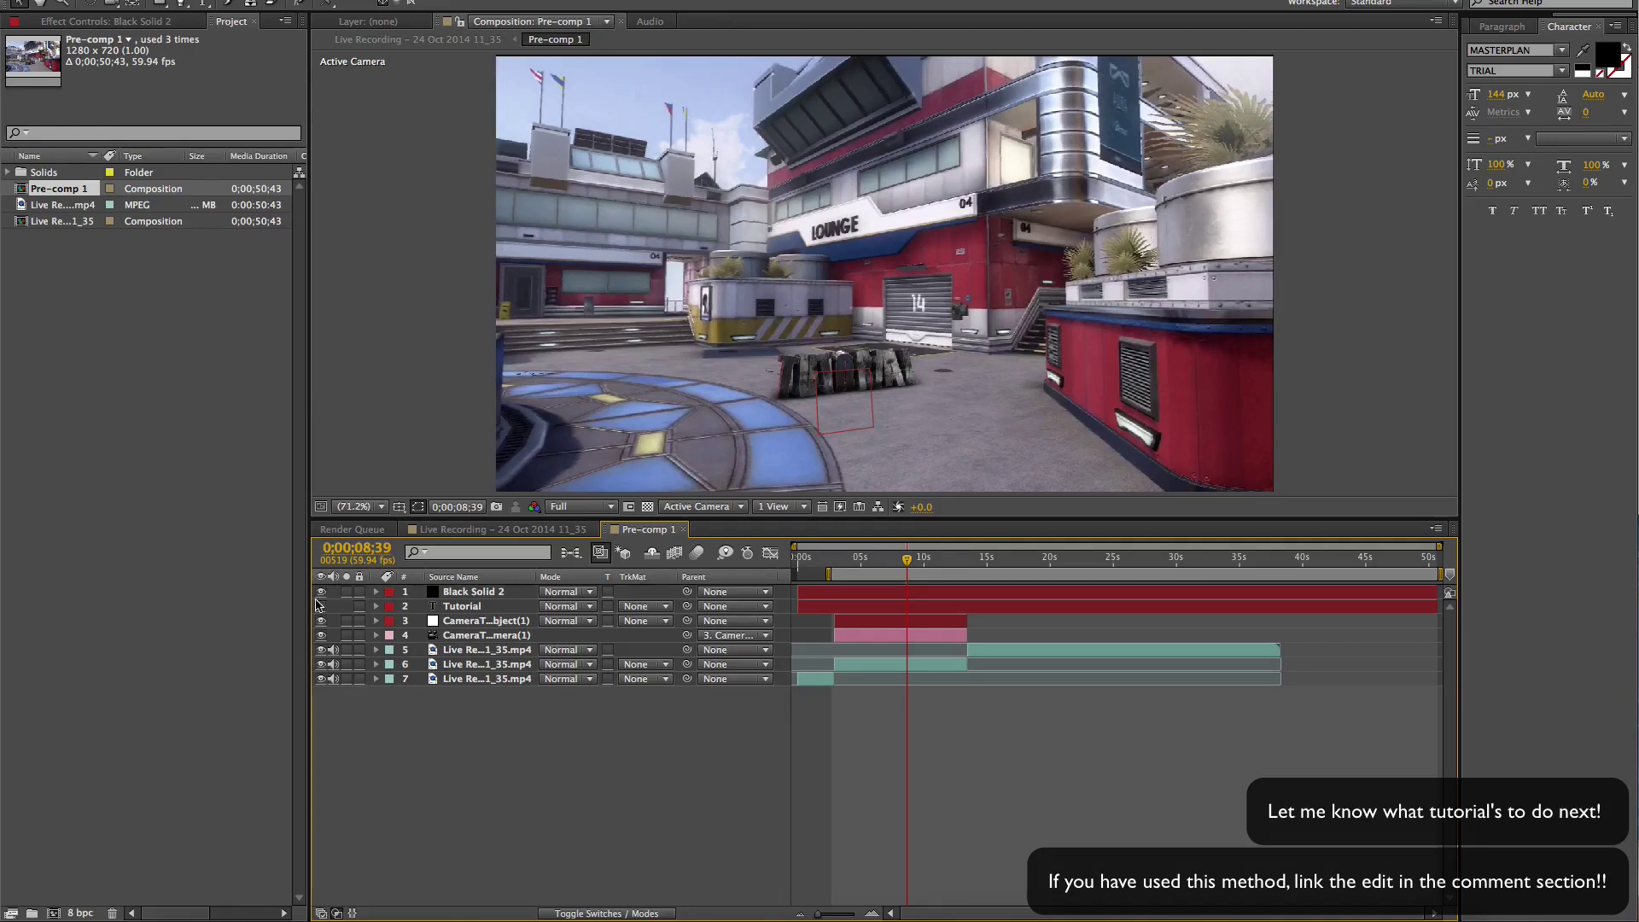
# - Delete the Black Solid 2 and old Tutorial text layers
pyautogui.click(507, 593)
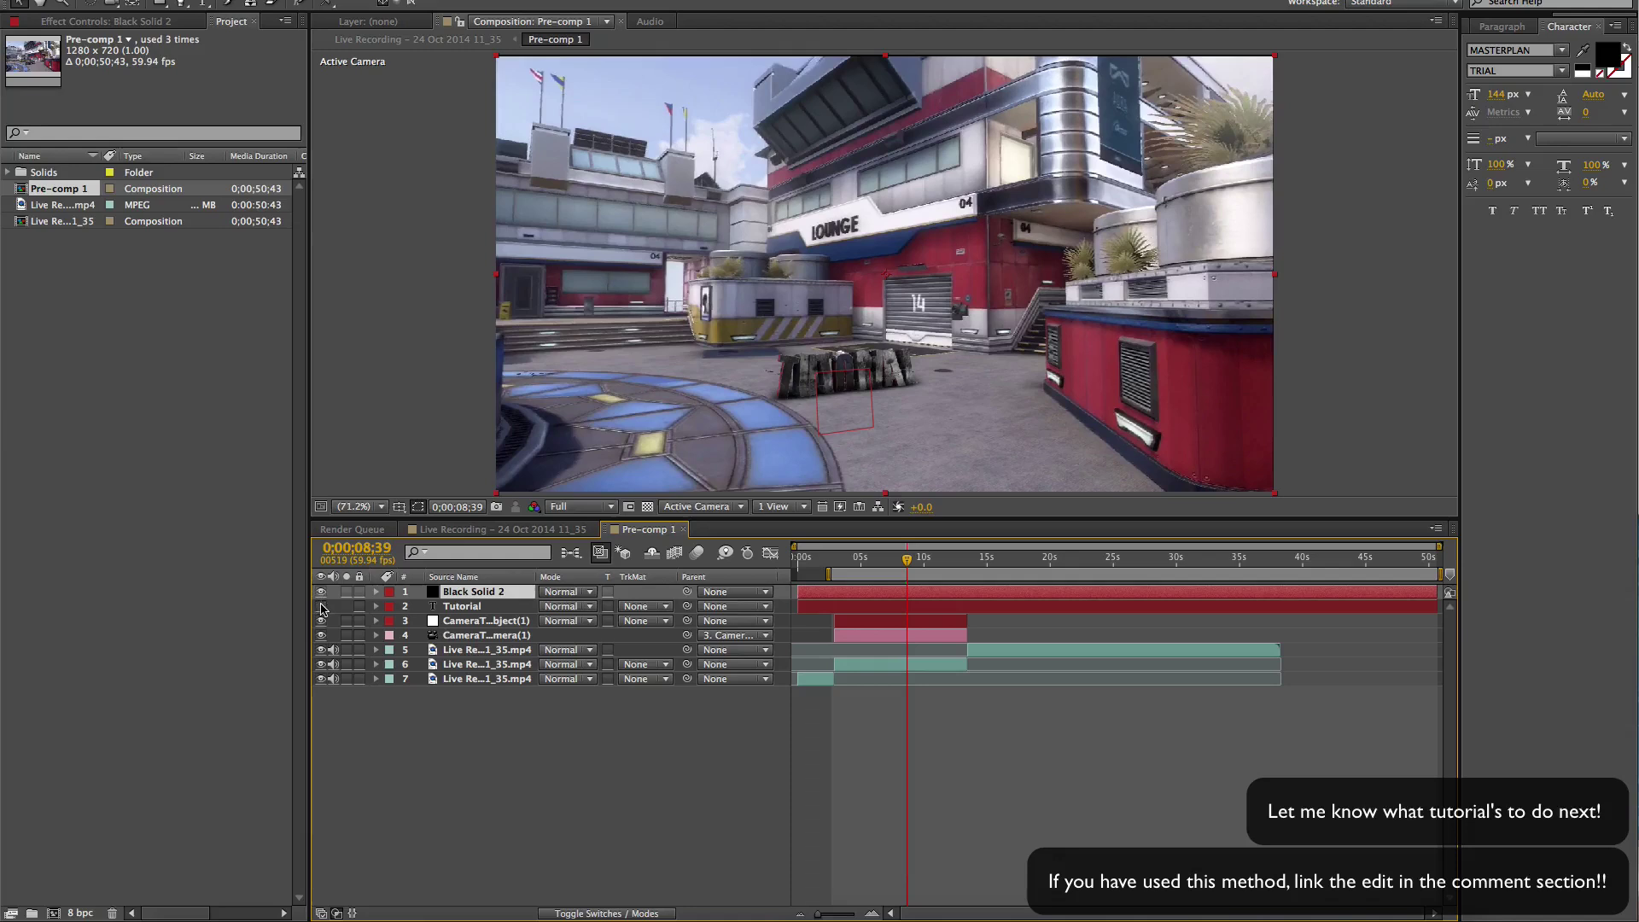
pyautogui.click(431, 610)
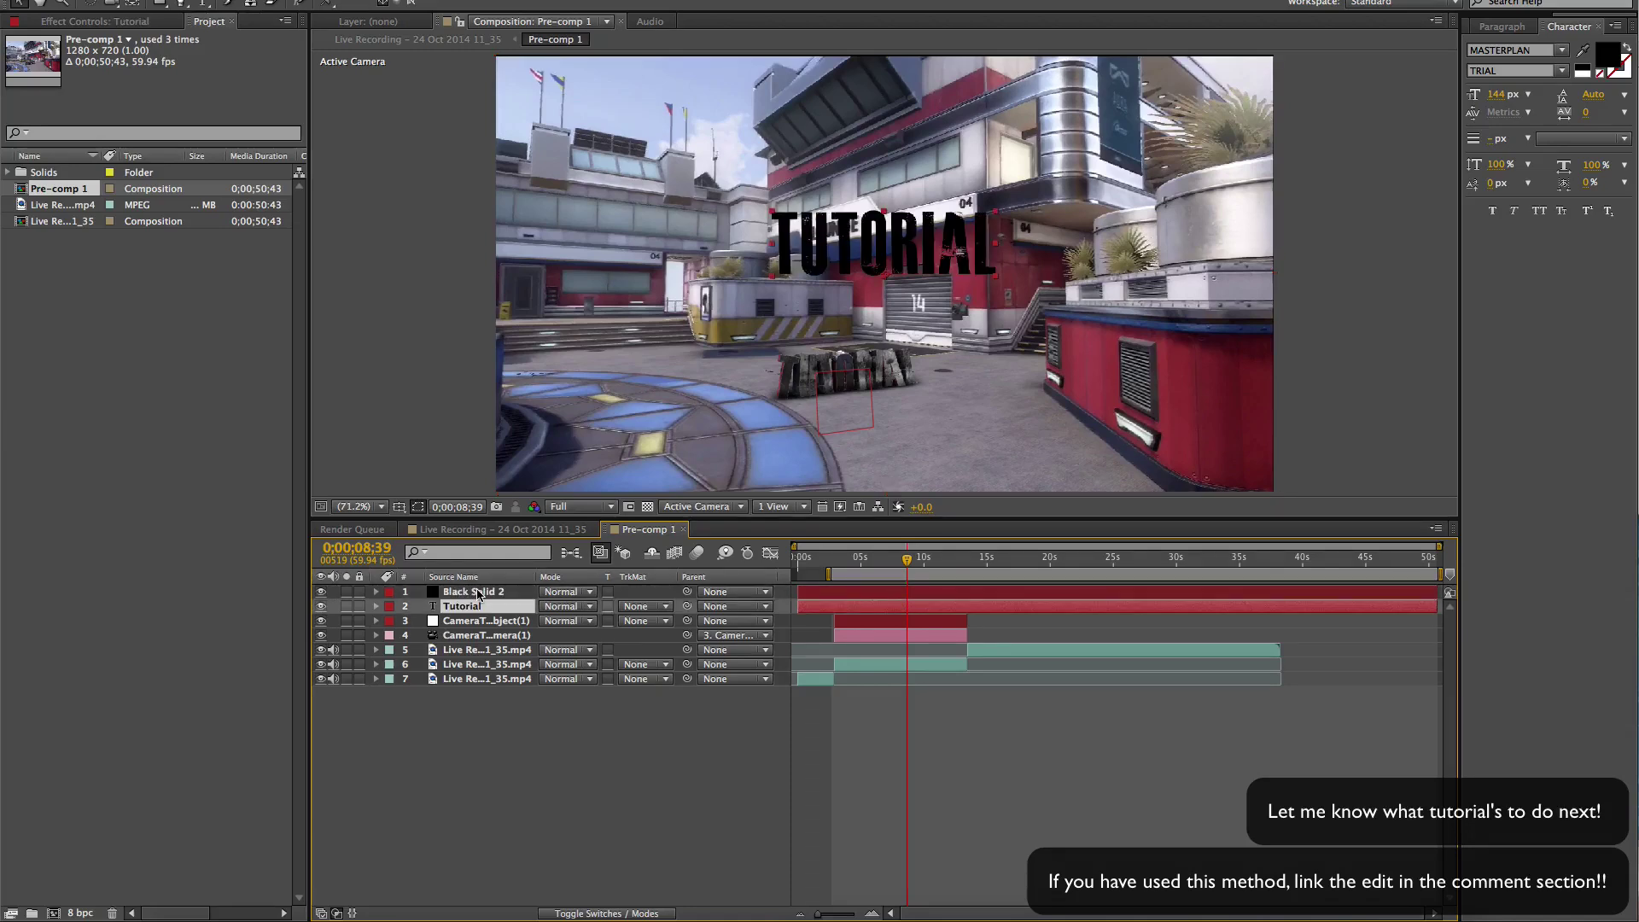
pyautogui.keyDown('shift'); pyautogui.click(479, 593); pyautogui.keyUp('shift')
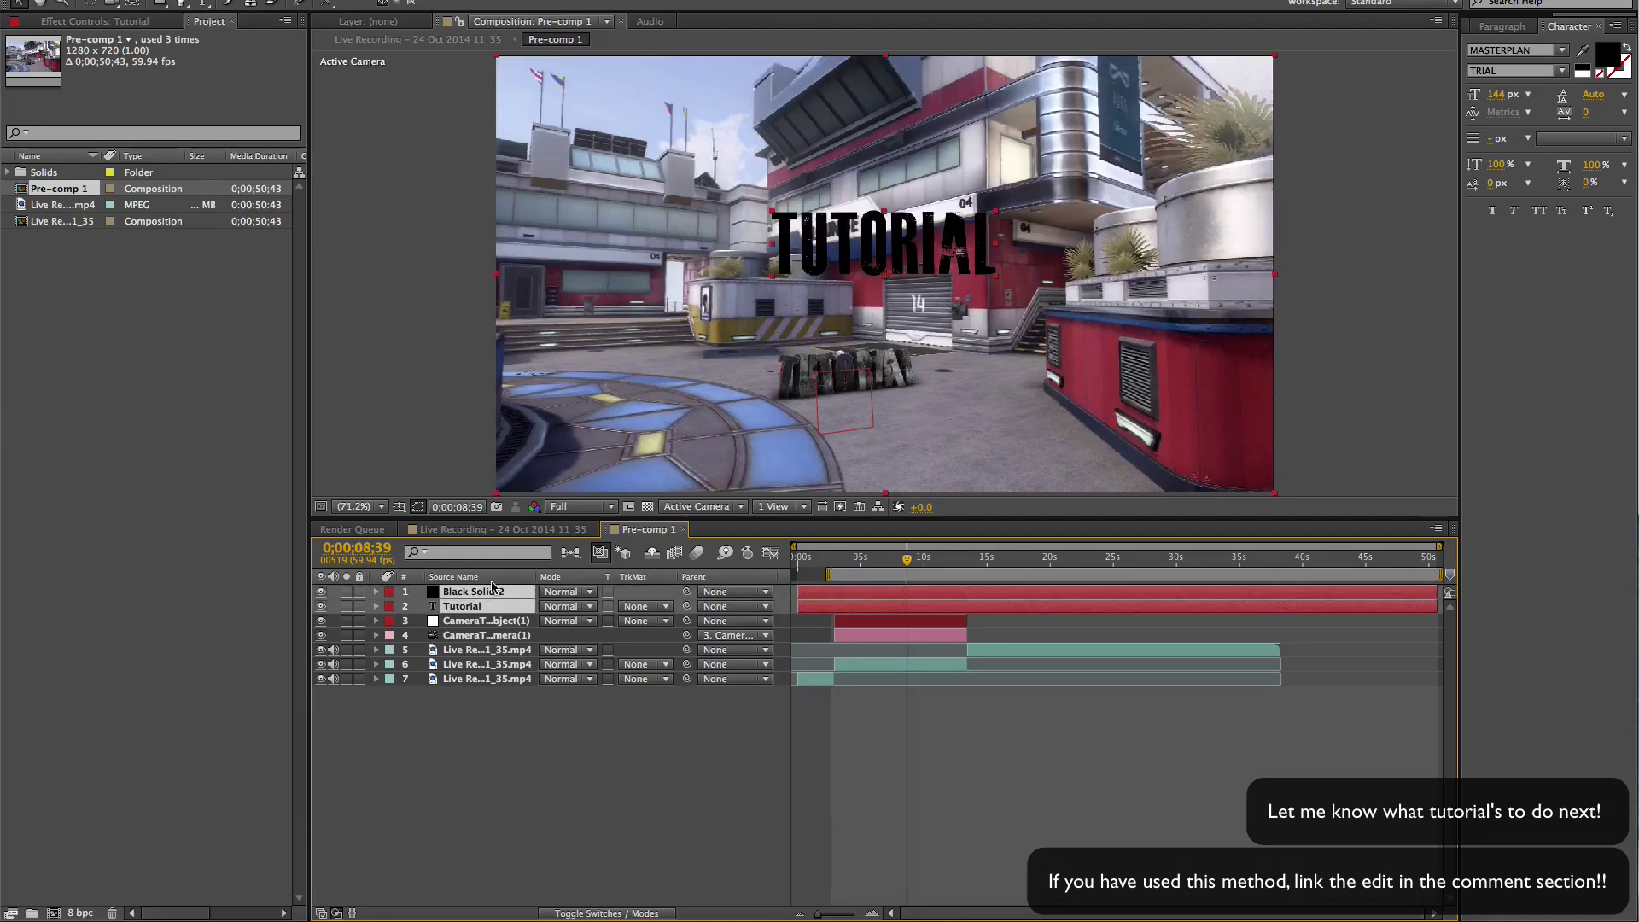
pyautogui.press('Delete')
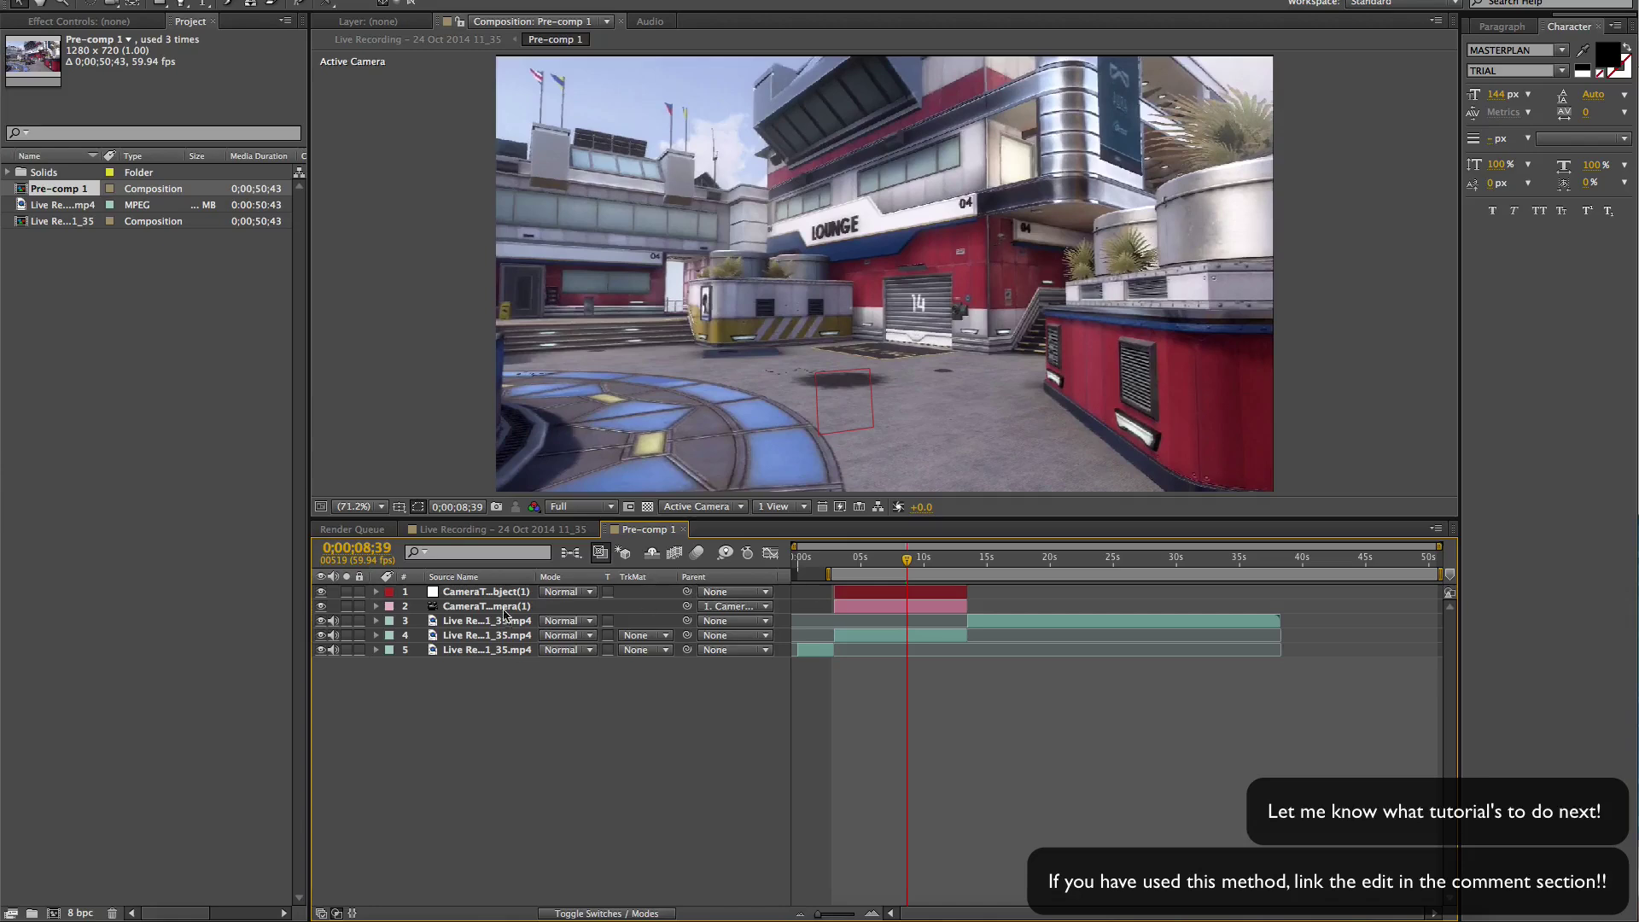
# - Hide and mute gameplay clips on layers 3 and 5, and mute layer 4's audio
pyautogui.click(879, 636)
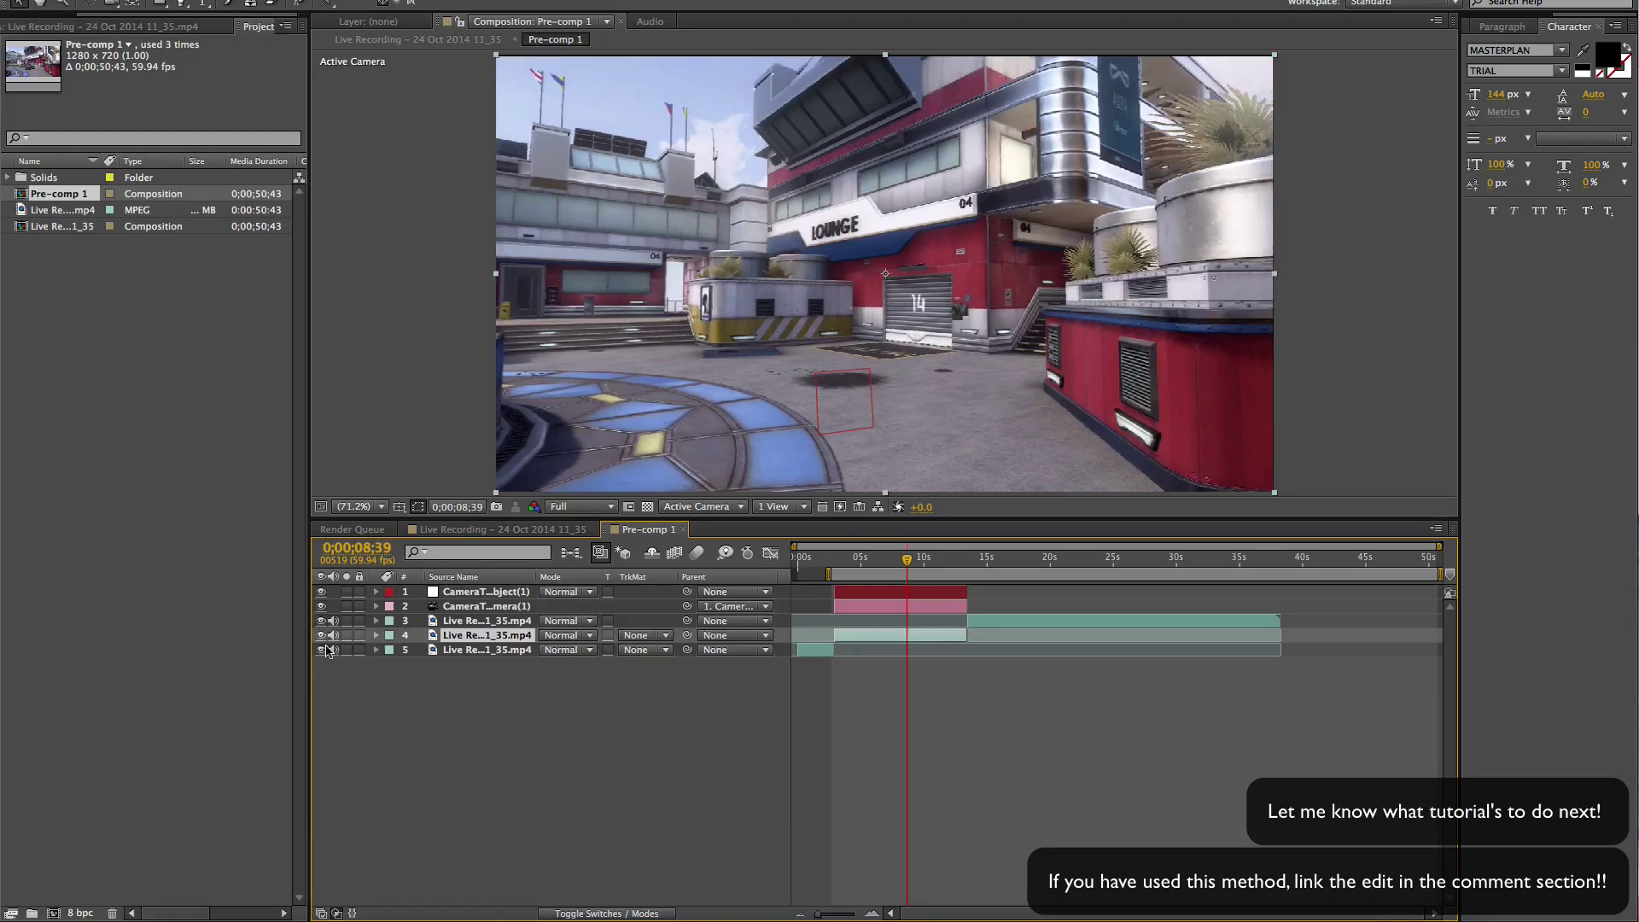
pyautogui.click(321, 650)
pyautogui.click(321, 621)
pyautogui.click(333, 620)
pyautogui.click(334, 650)
pyautogui.click(334, 635)
# - Select the layer 4 gameplay clip and view its CameraTracker effect settings and track points
pyautogui.click(483, 593)
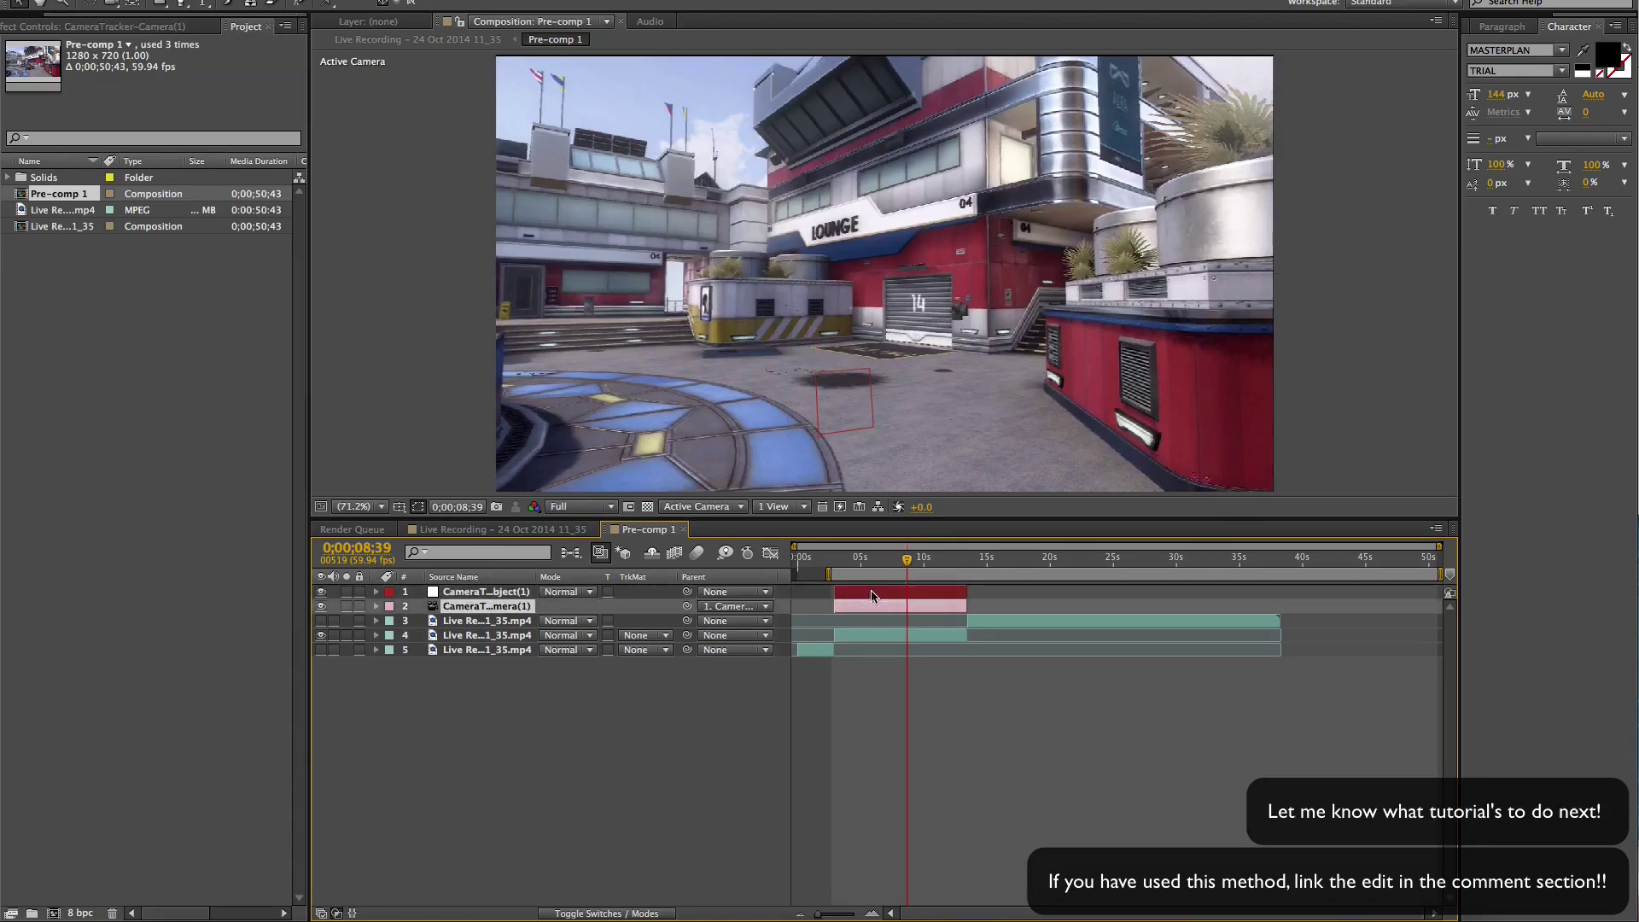
pyautogui.click(877, 637)
pyautogui.click(112, 27)
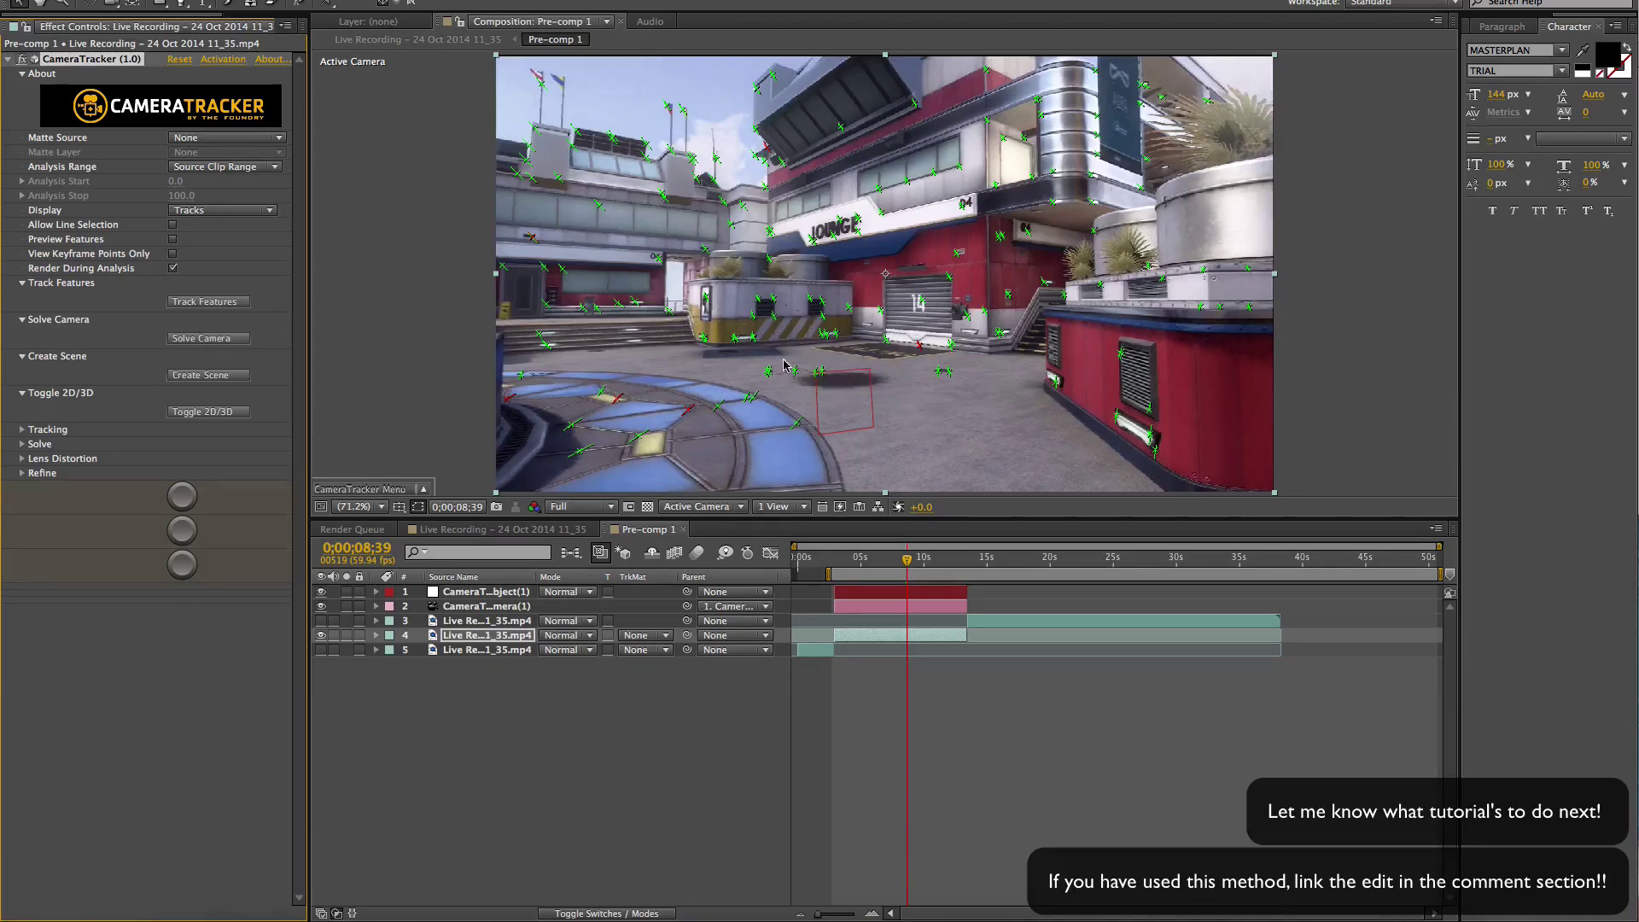
# - Add a new text layer reading TUTORIAL
pyautogui.moveTo(815, 369)
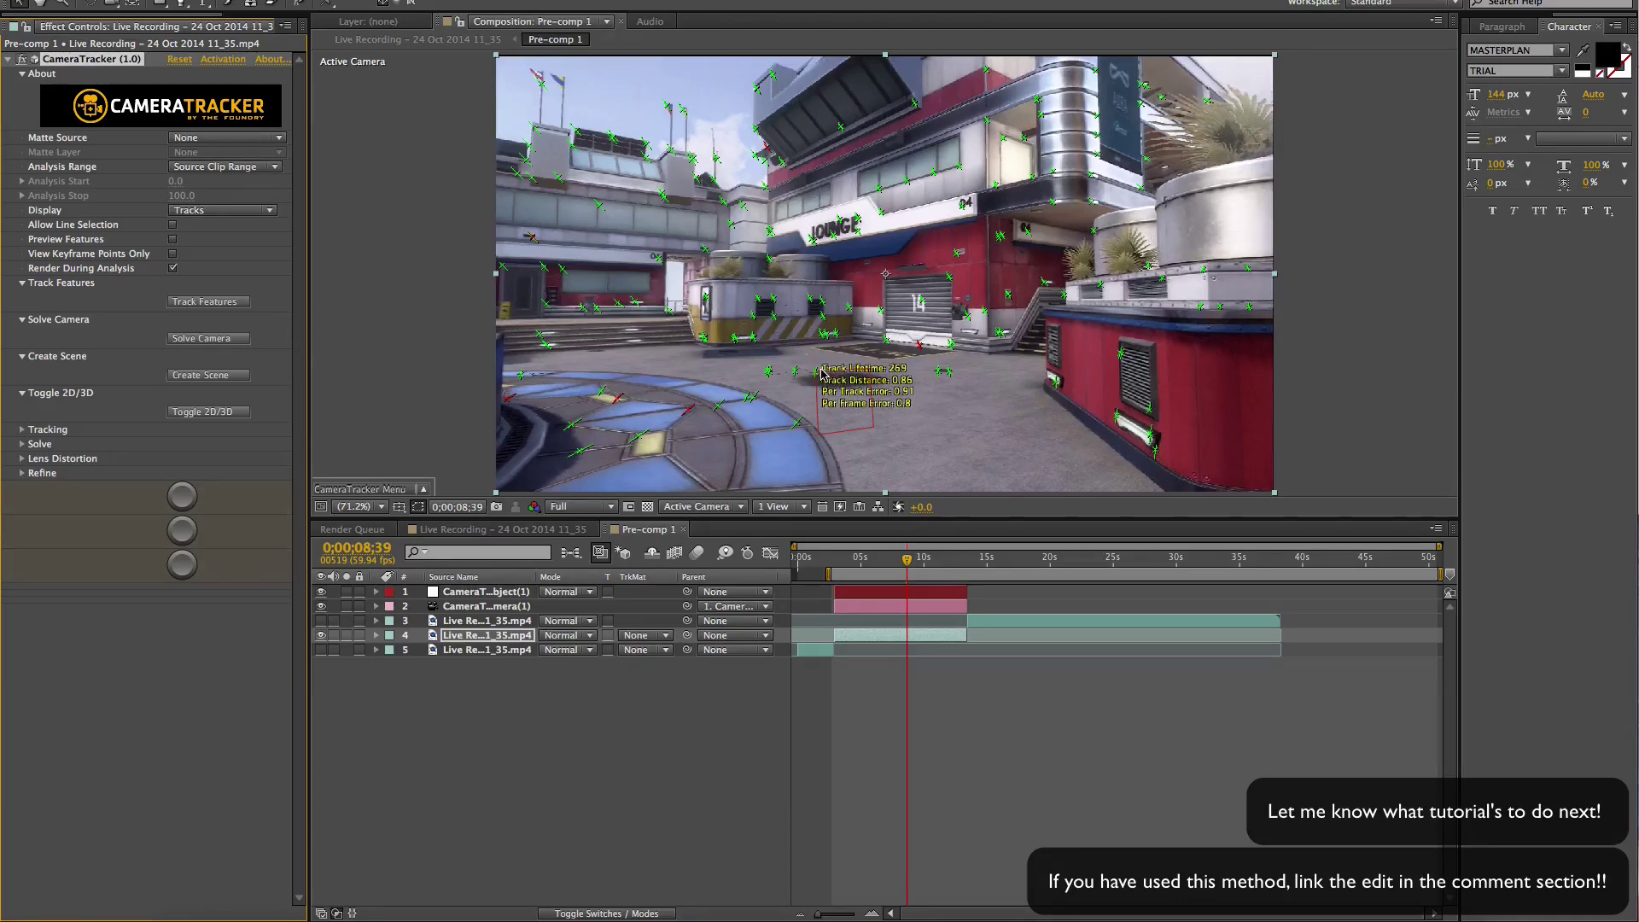
pyautogui.moveTo(574, 125)
pyautogui.click(307, 0)
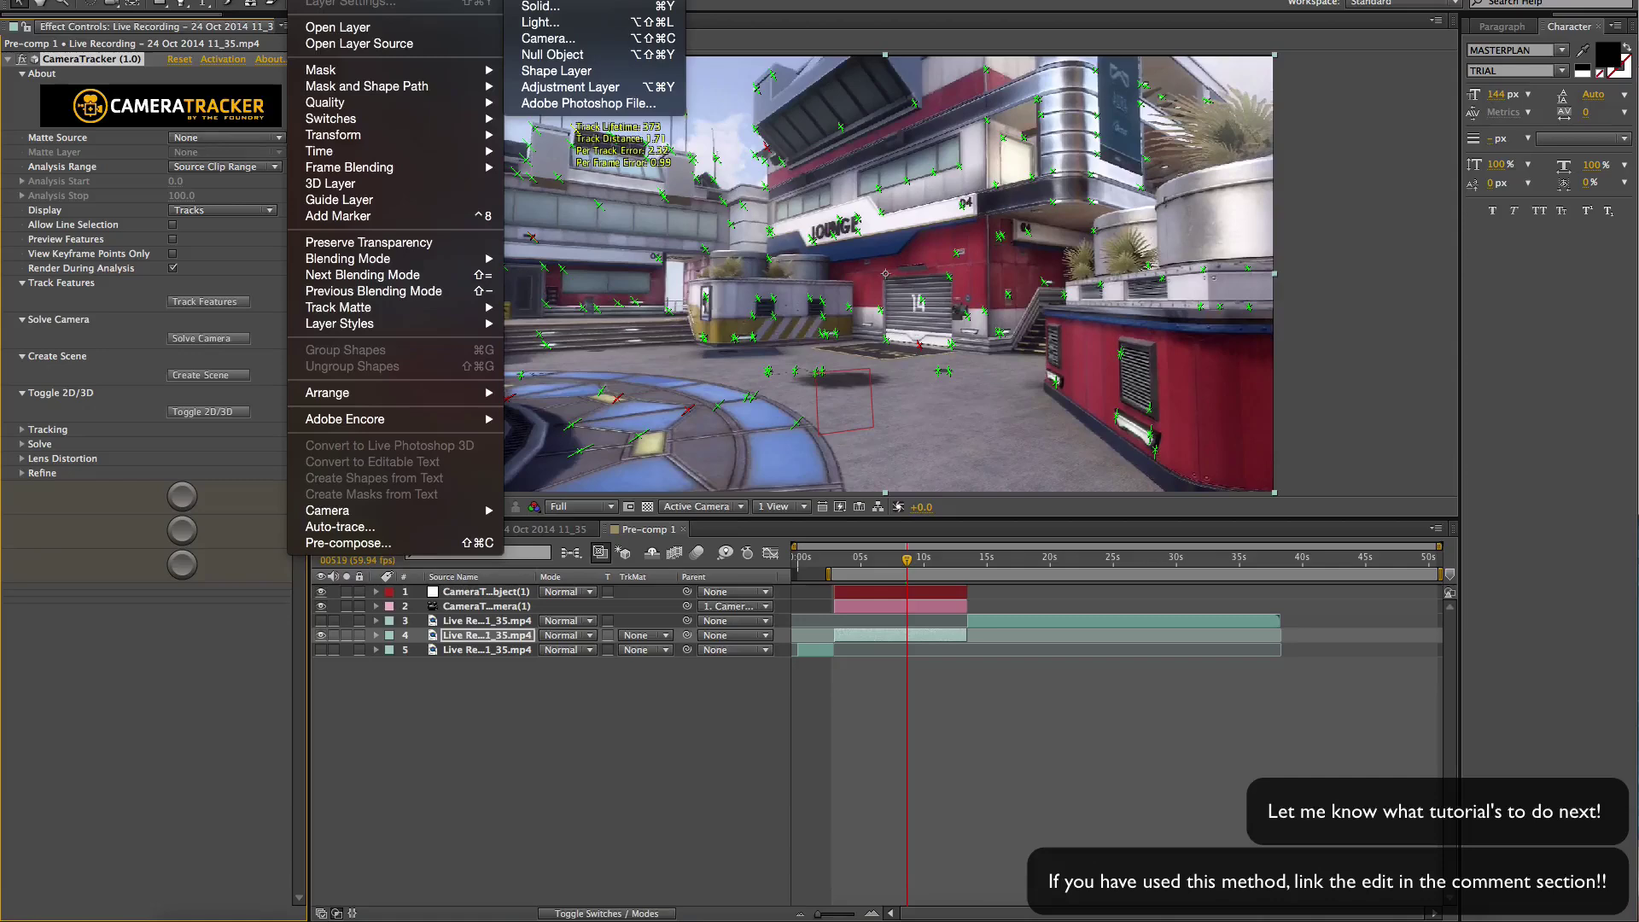
pyautogui.click(558, 2)
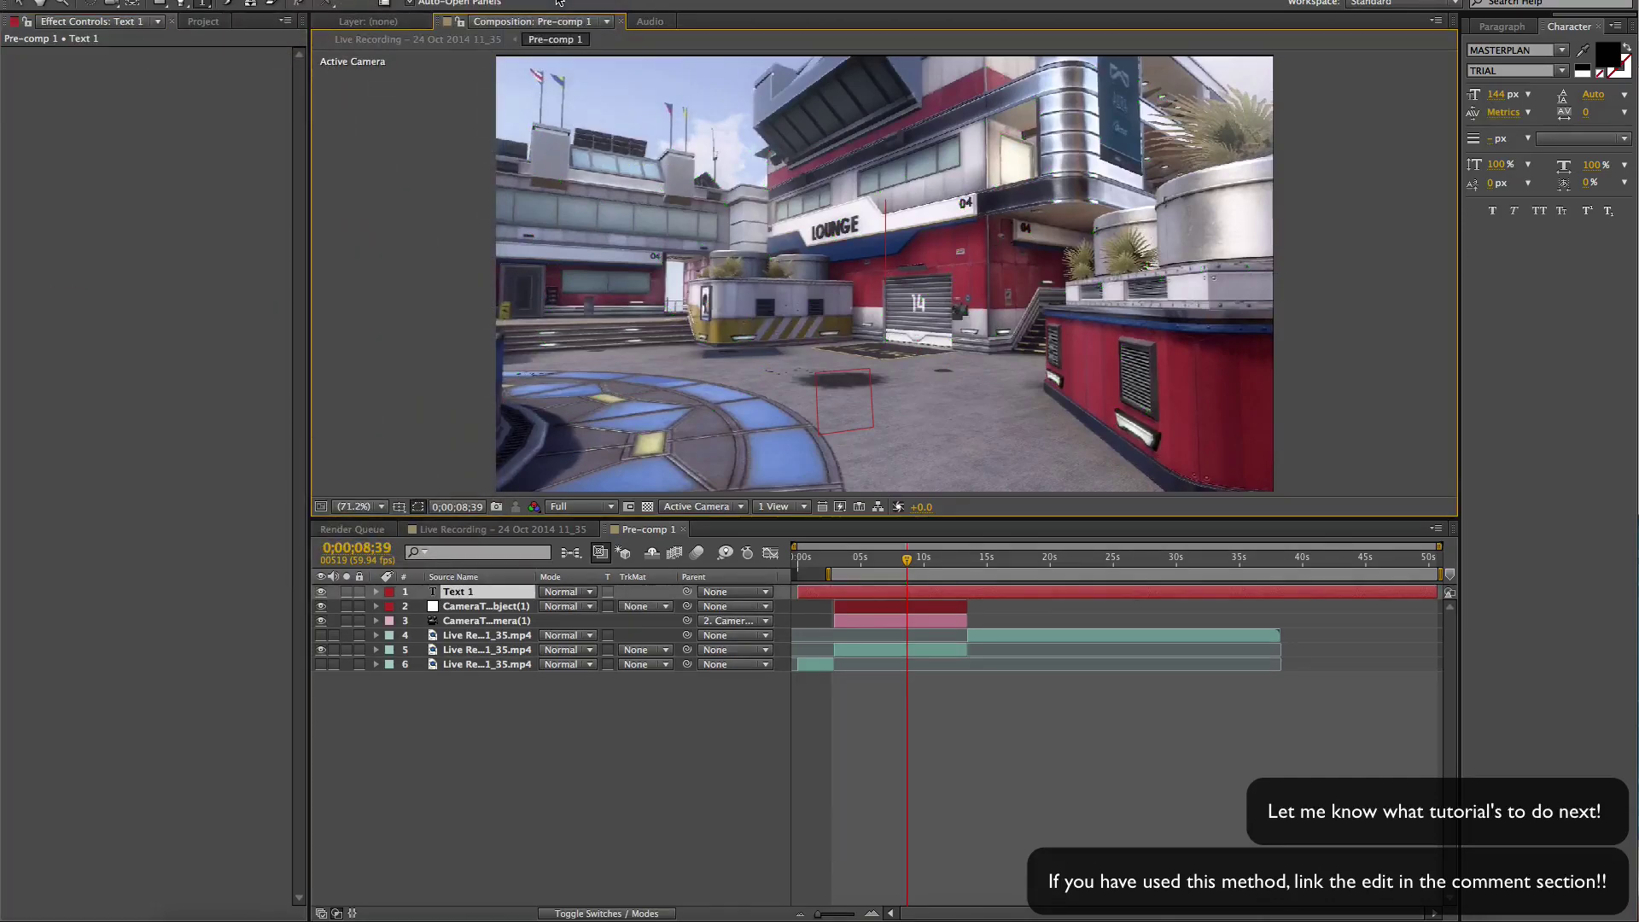
pyautogui.write('TU')
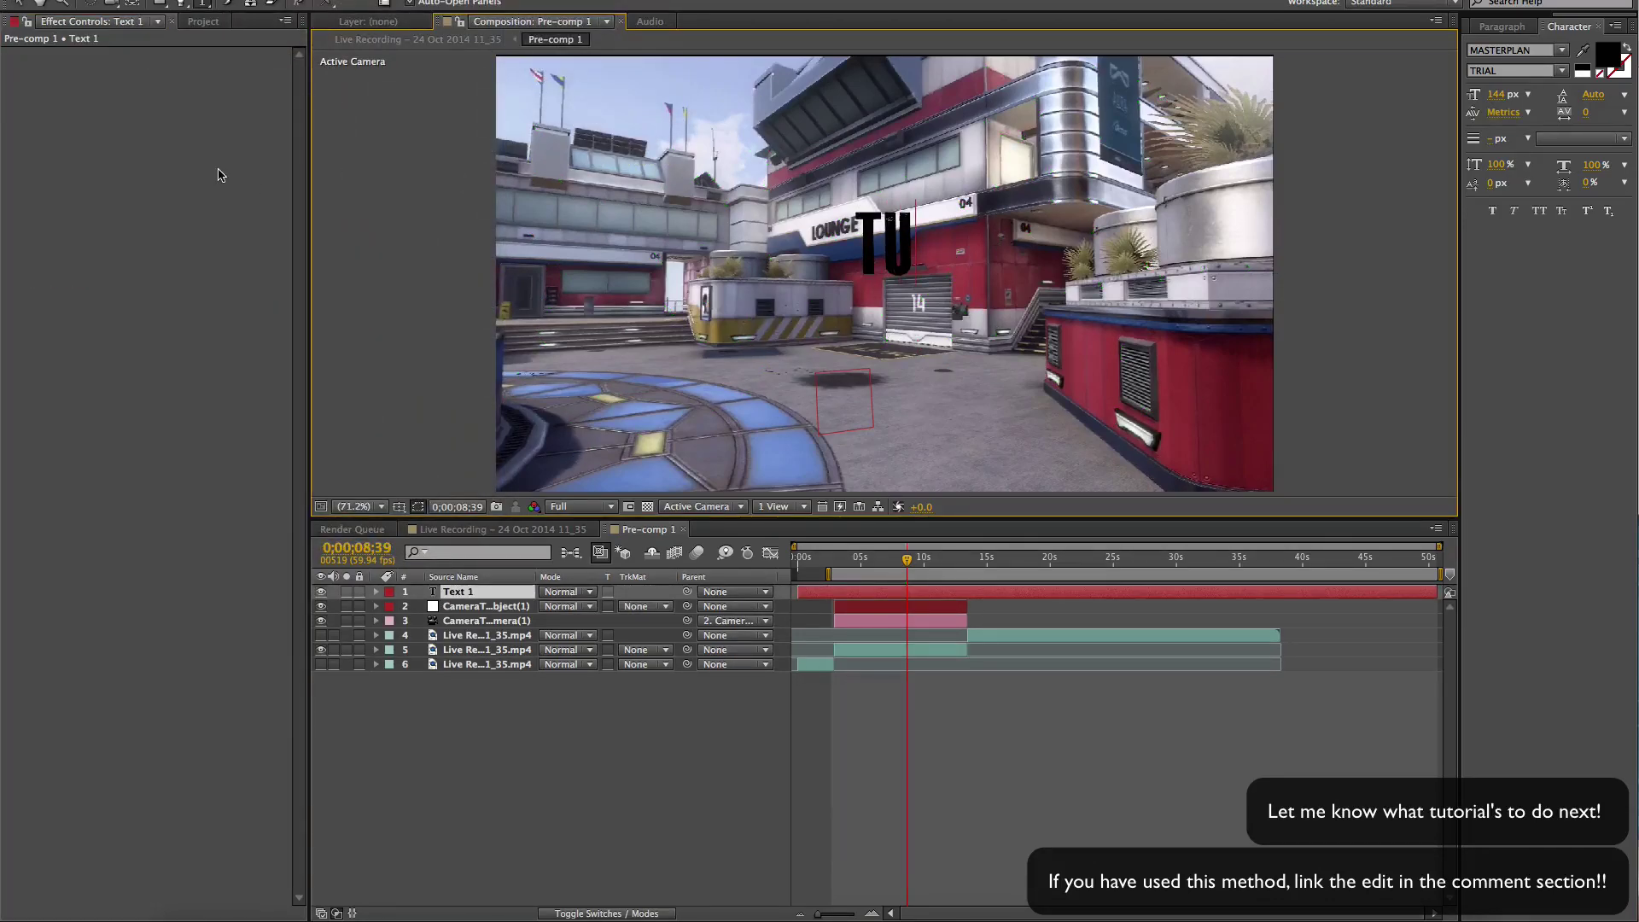
pyautogui.write('TORIAL')
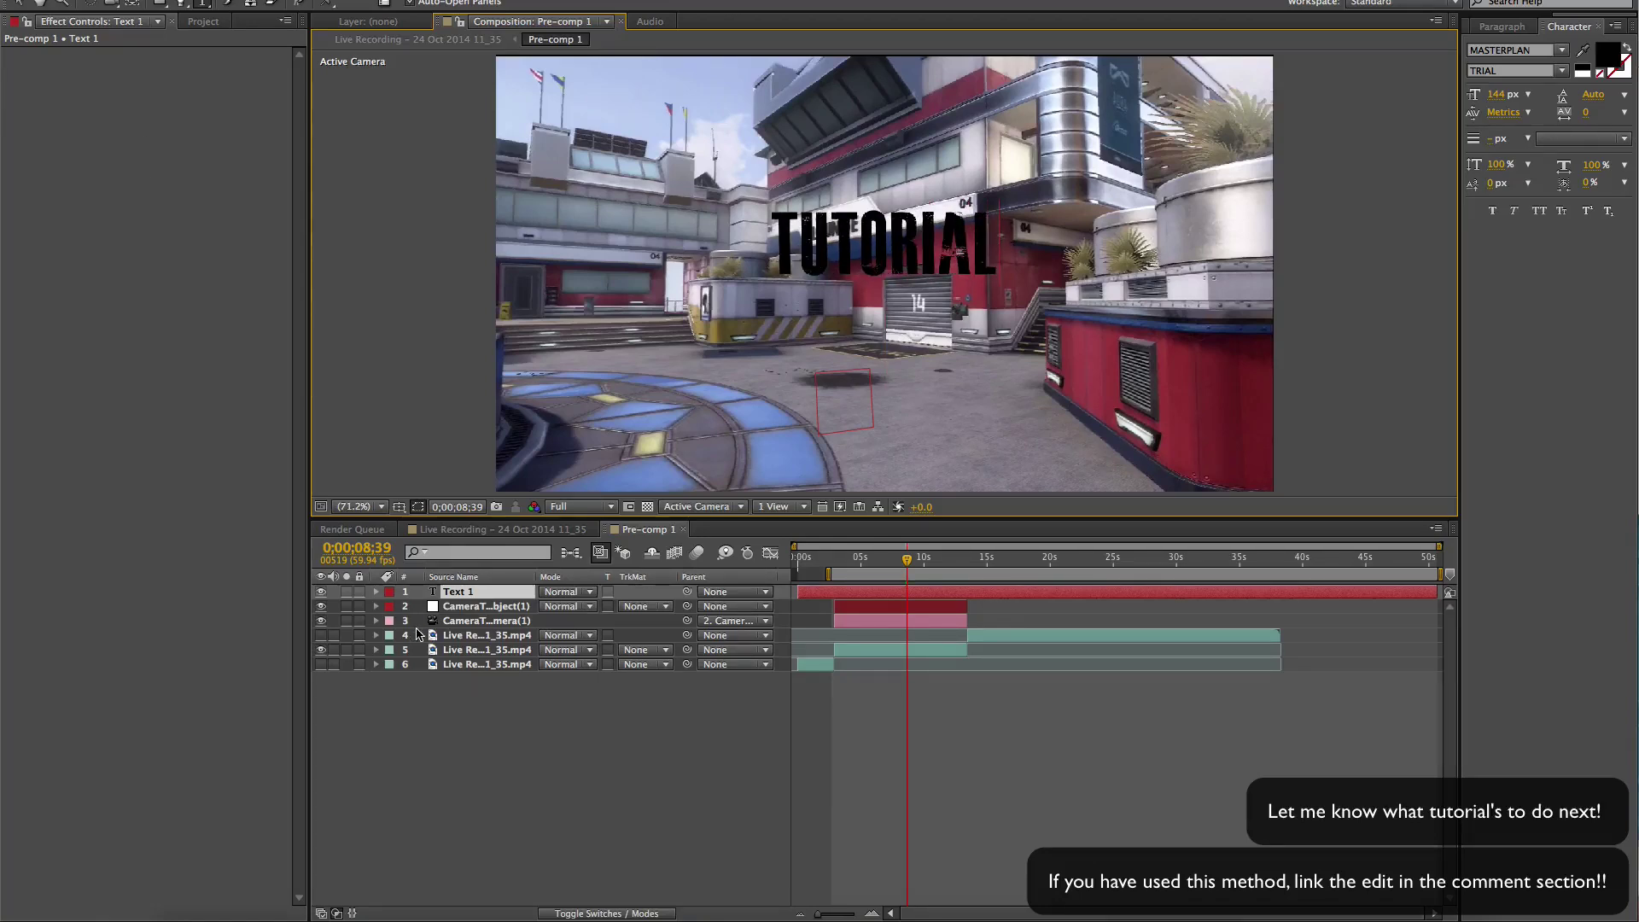
# - Hide the Tutorial text layer and set the preview resolution to Quarter
pyautogui.click(321, 591)
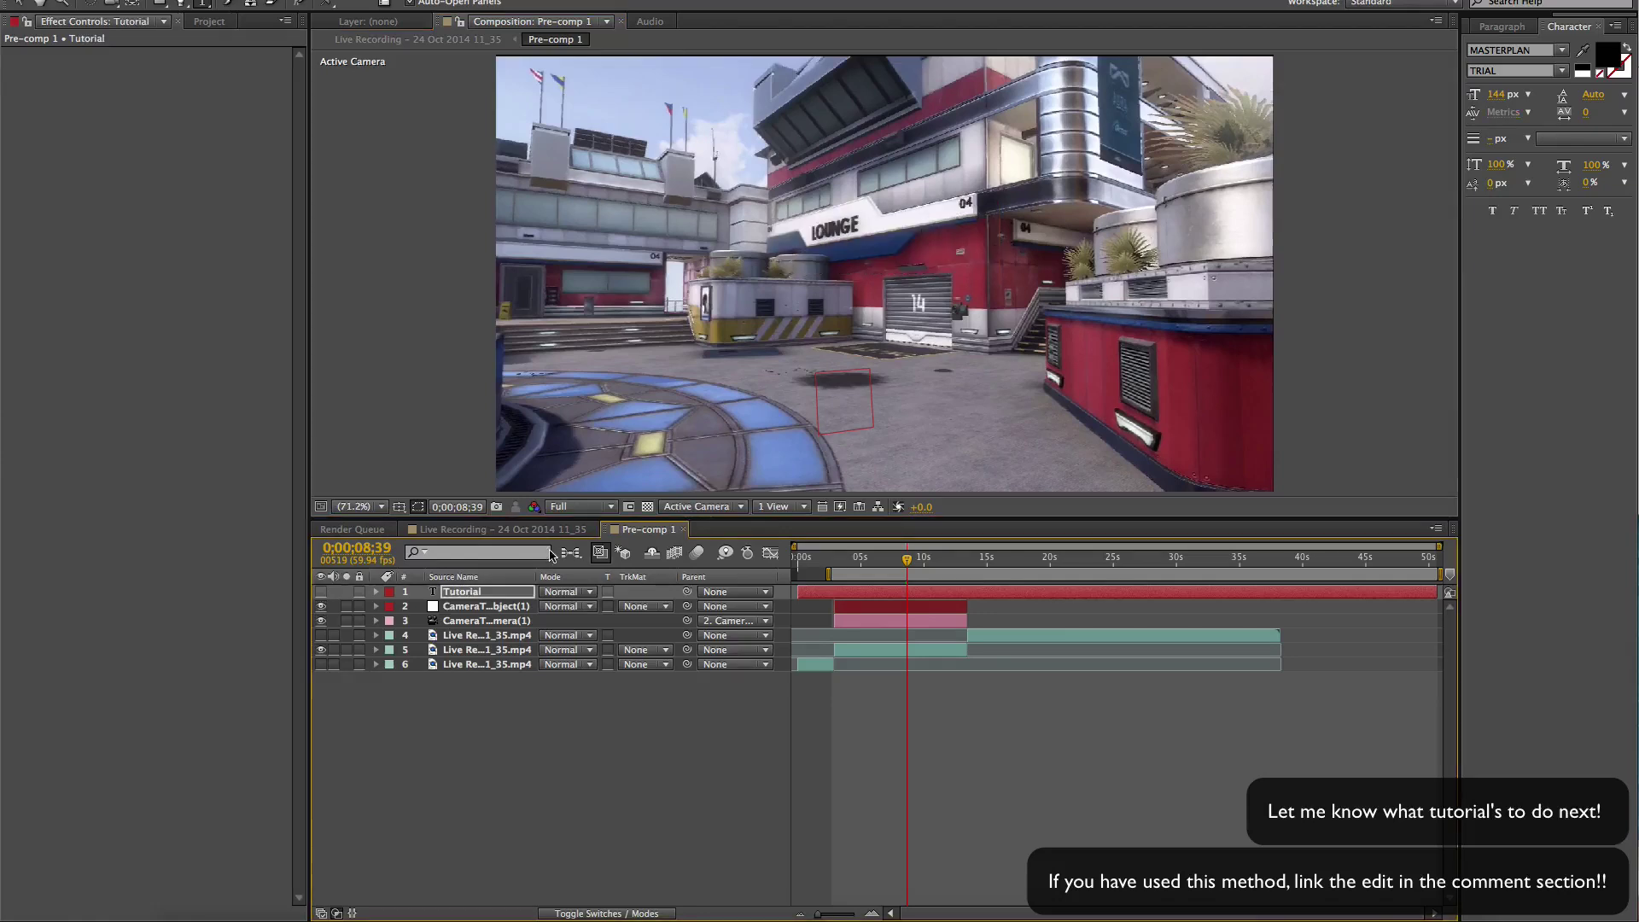
pyautogui.click(584, 510)
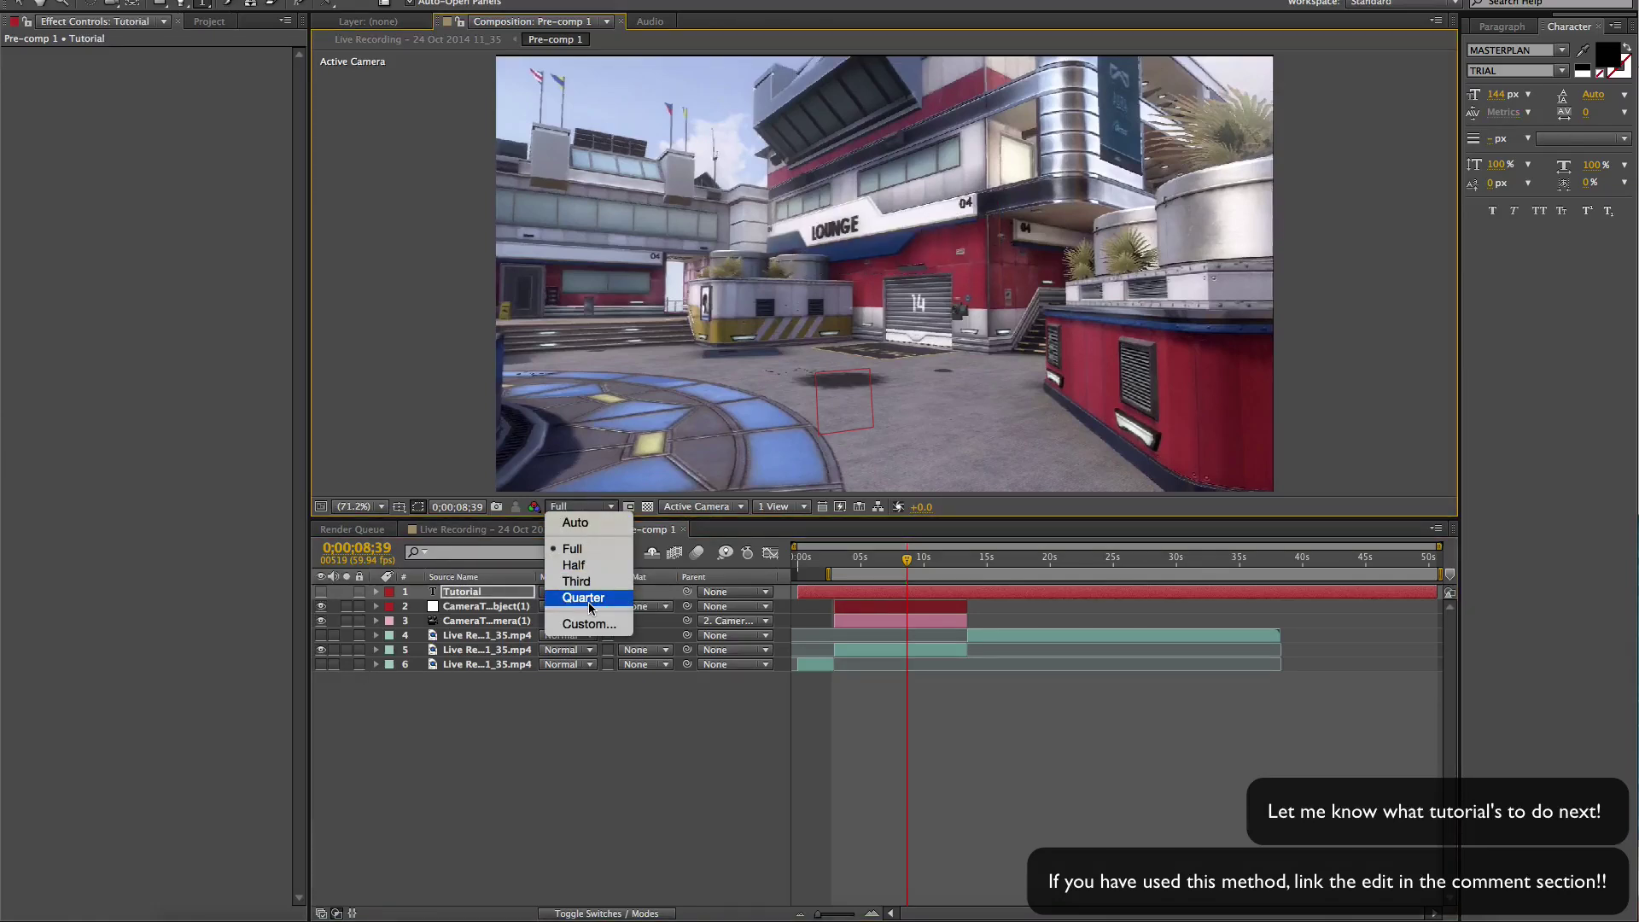
pyautogui.click(589, 601)
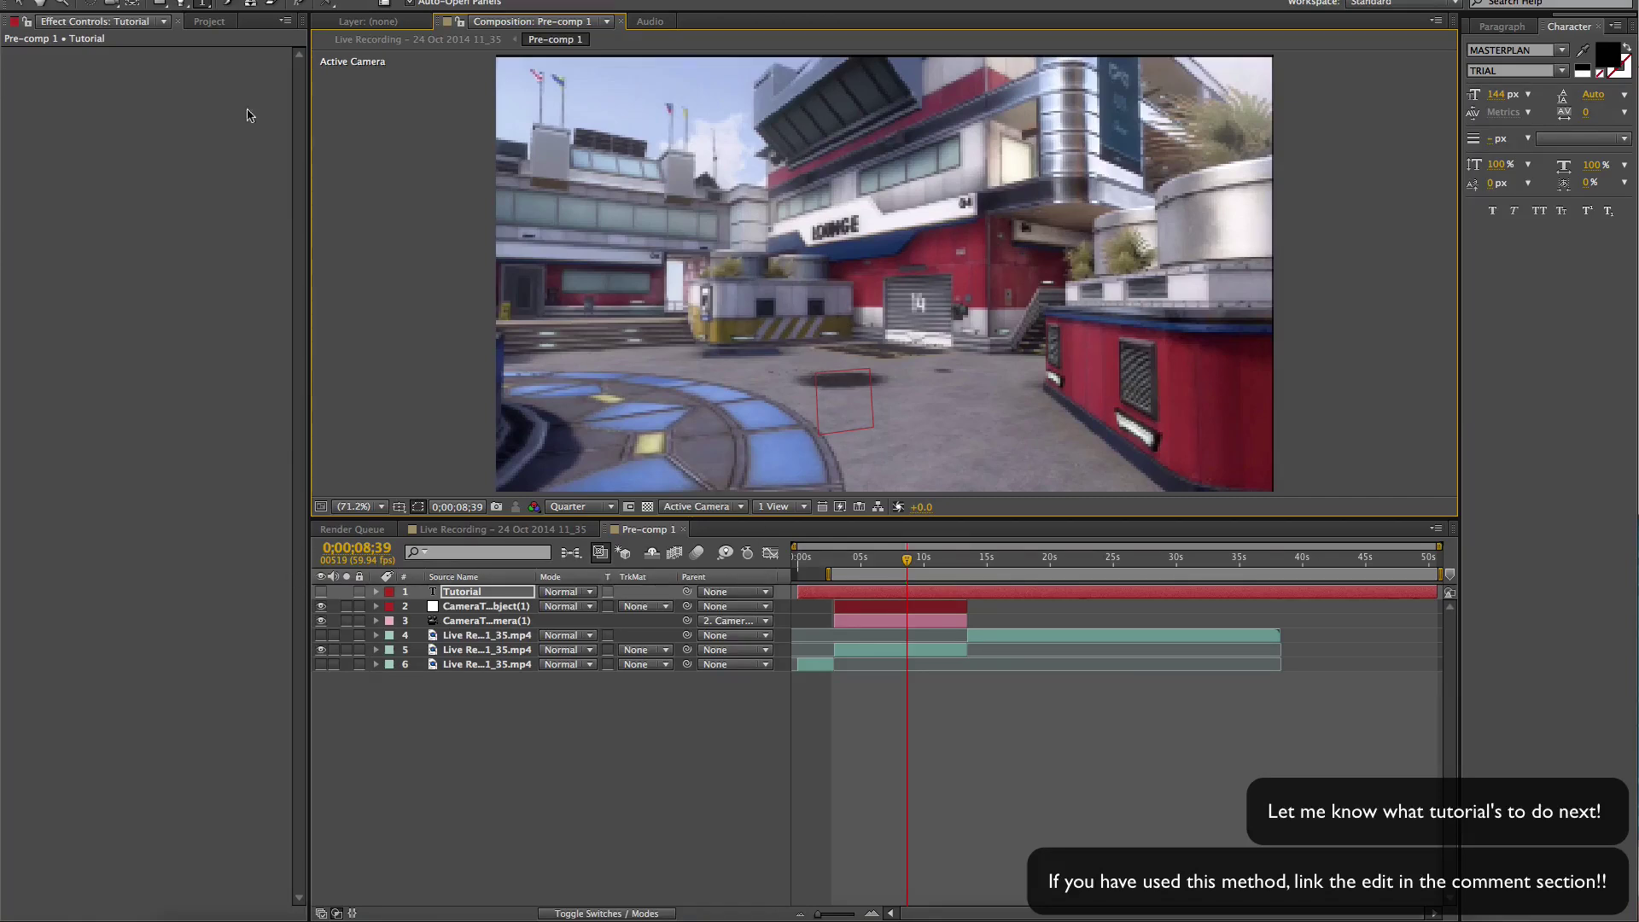
# - Create a new Black Solid 3 layer and apply the Element effect to it
pyautogui.click(307, 0)
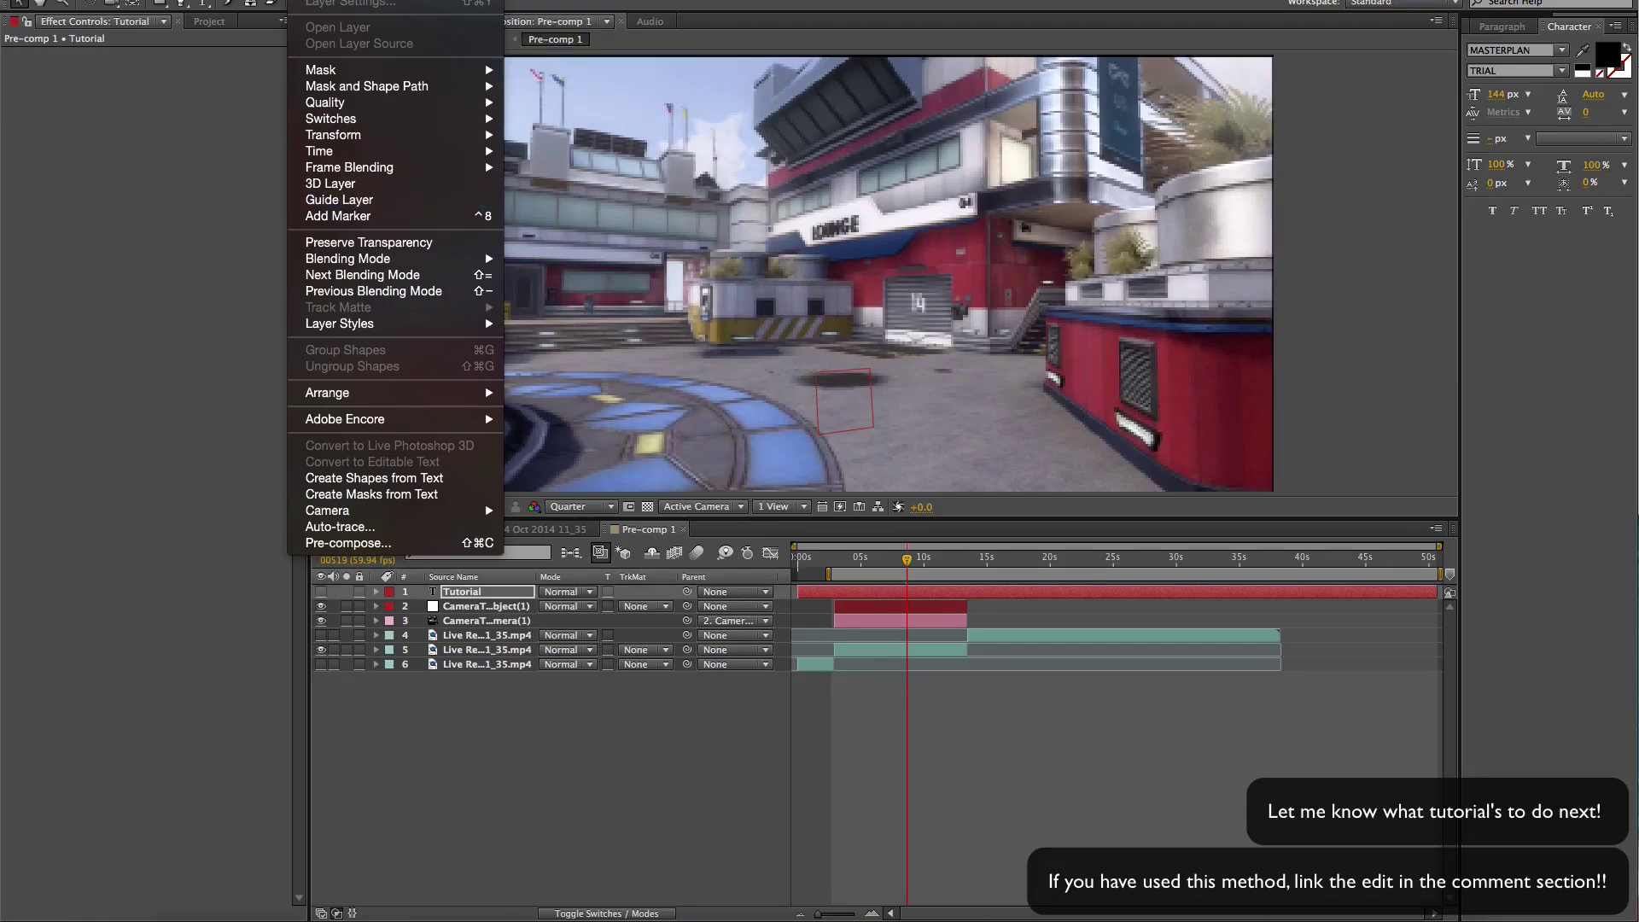
pyautogui.moveTo(478, 0)
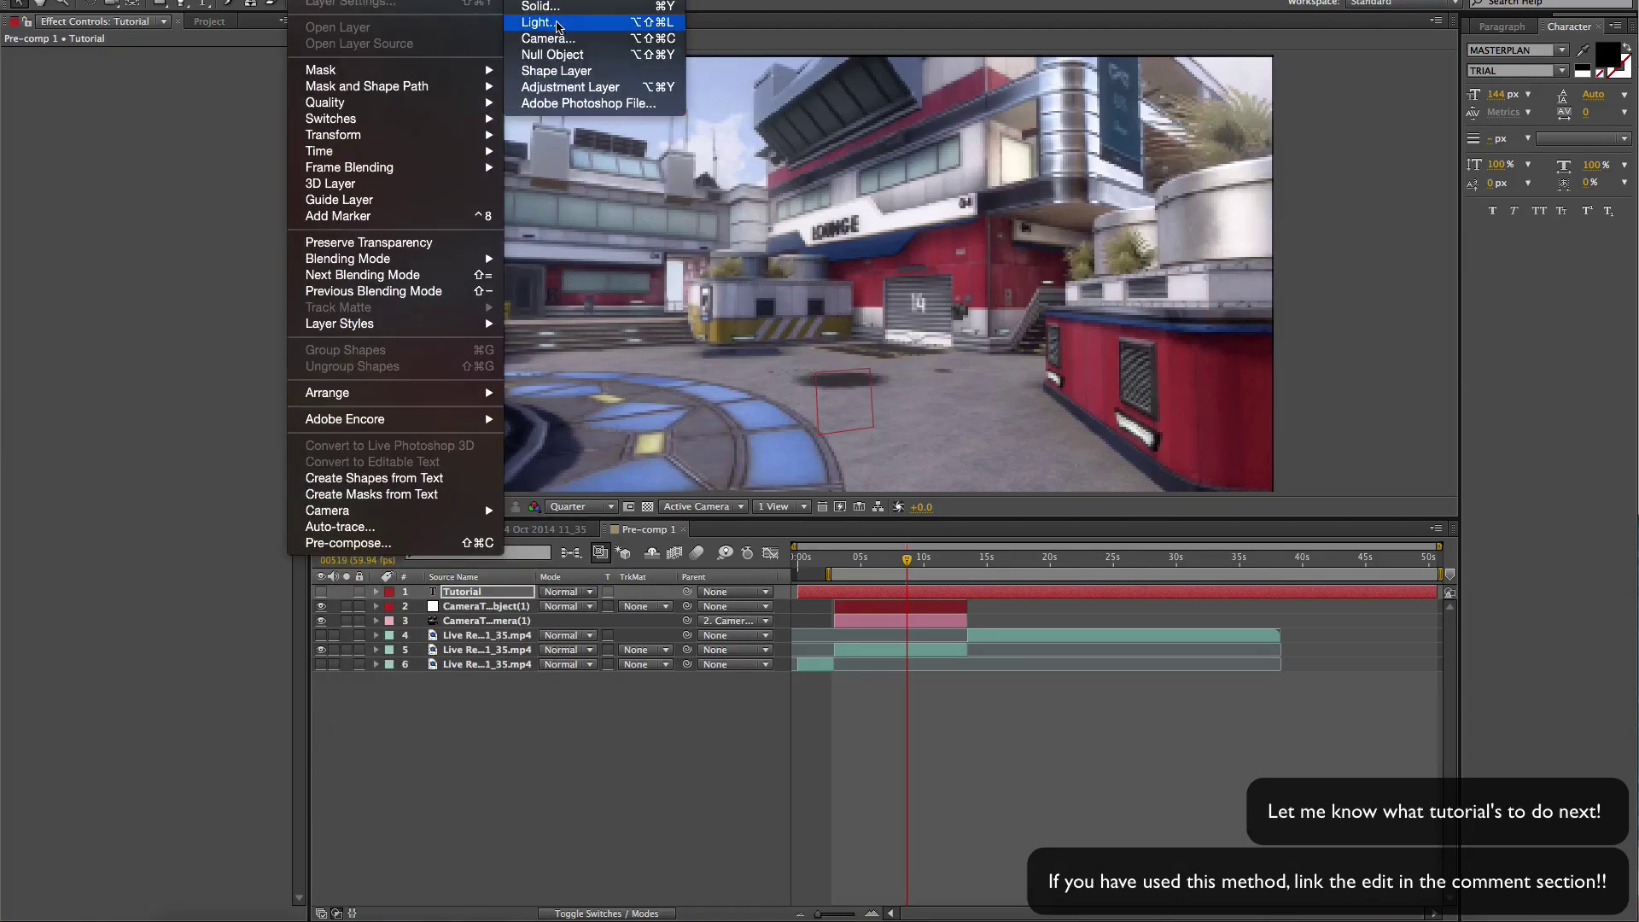
pyautogui.click(553, 7)
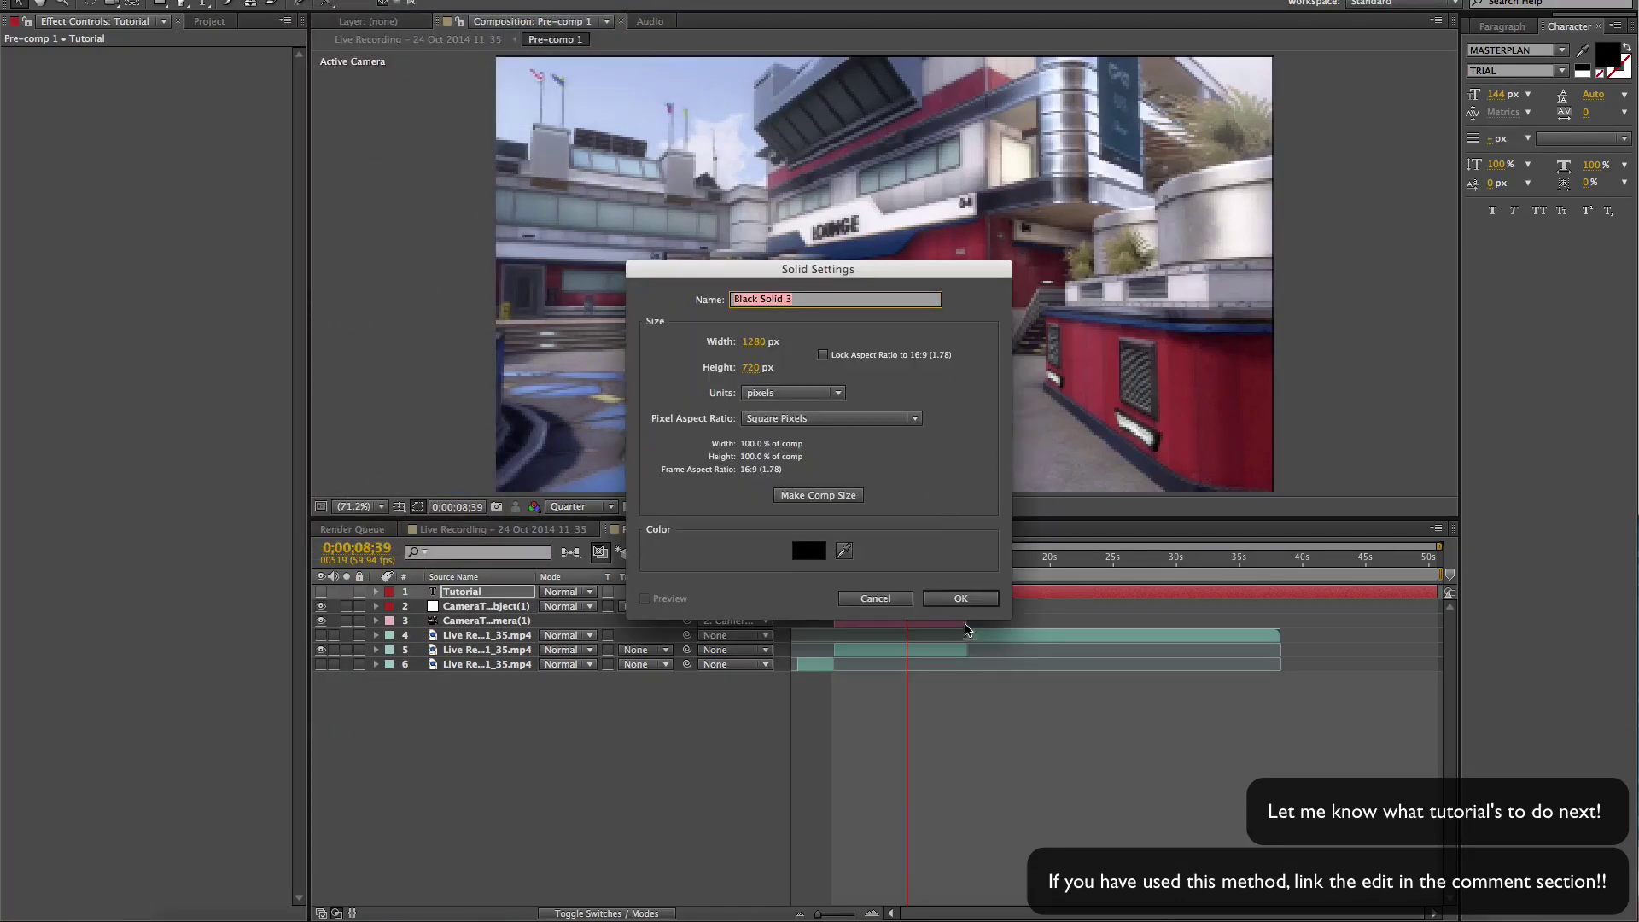
pyautogui.click(960, 598)
pyautogui.click(476, 3)
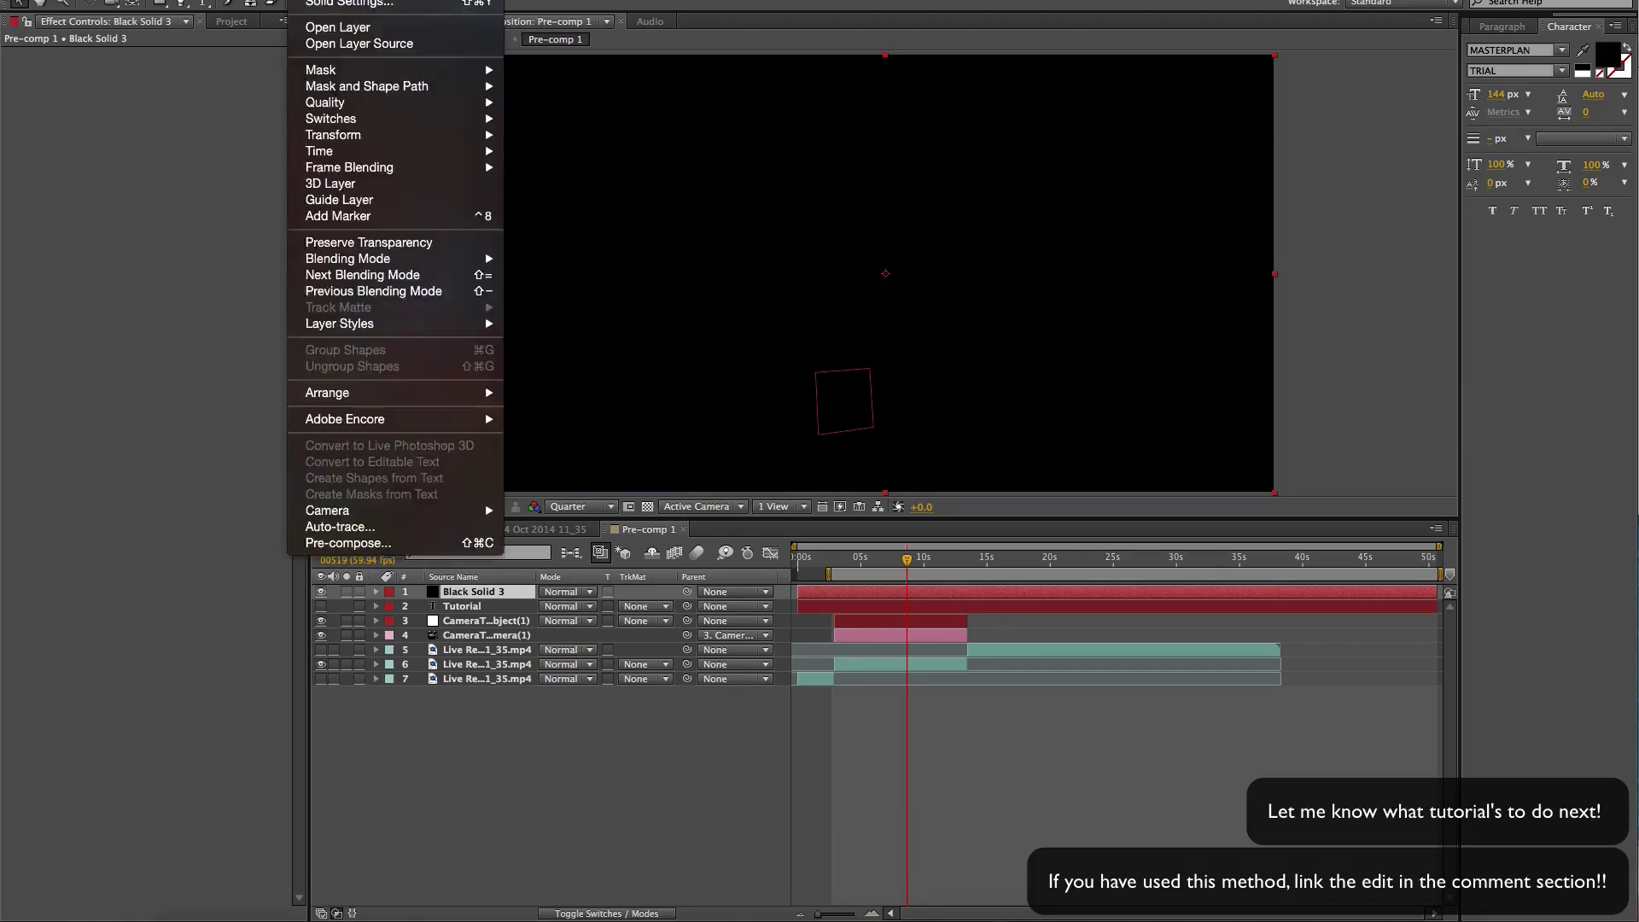
pyautogui.moveTo(359, 3)
pyautogui.moveTo(512, 774)
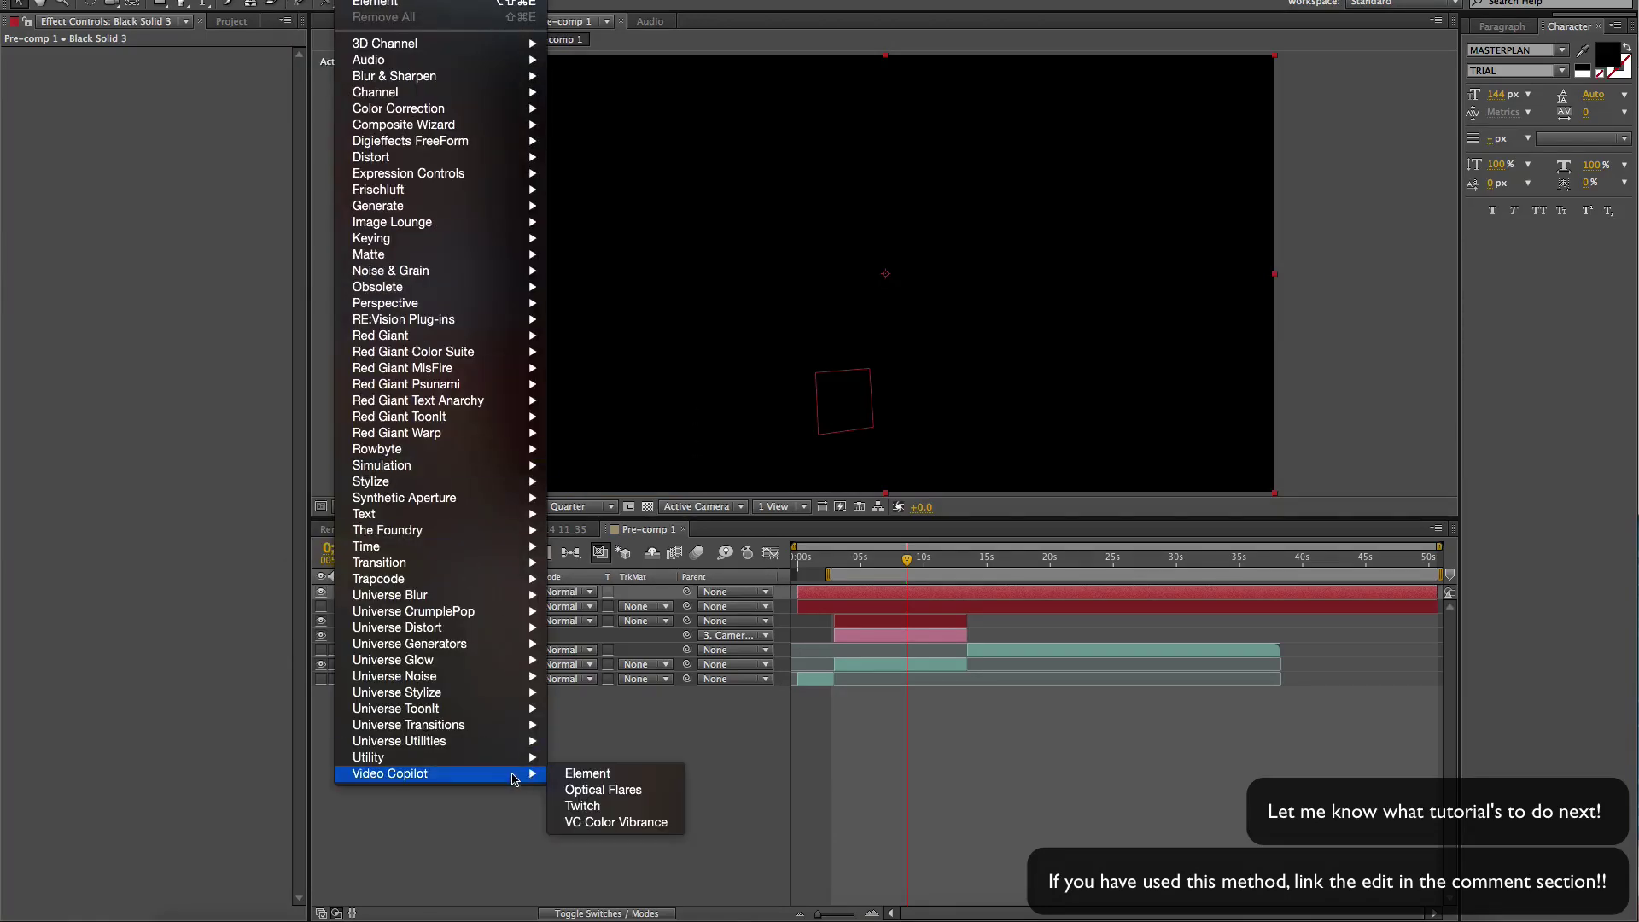
pyautogui.click(587, 775)
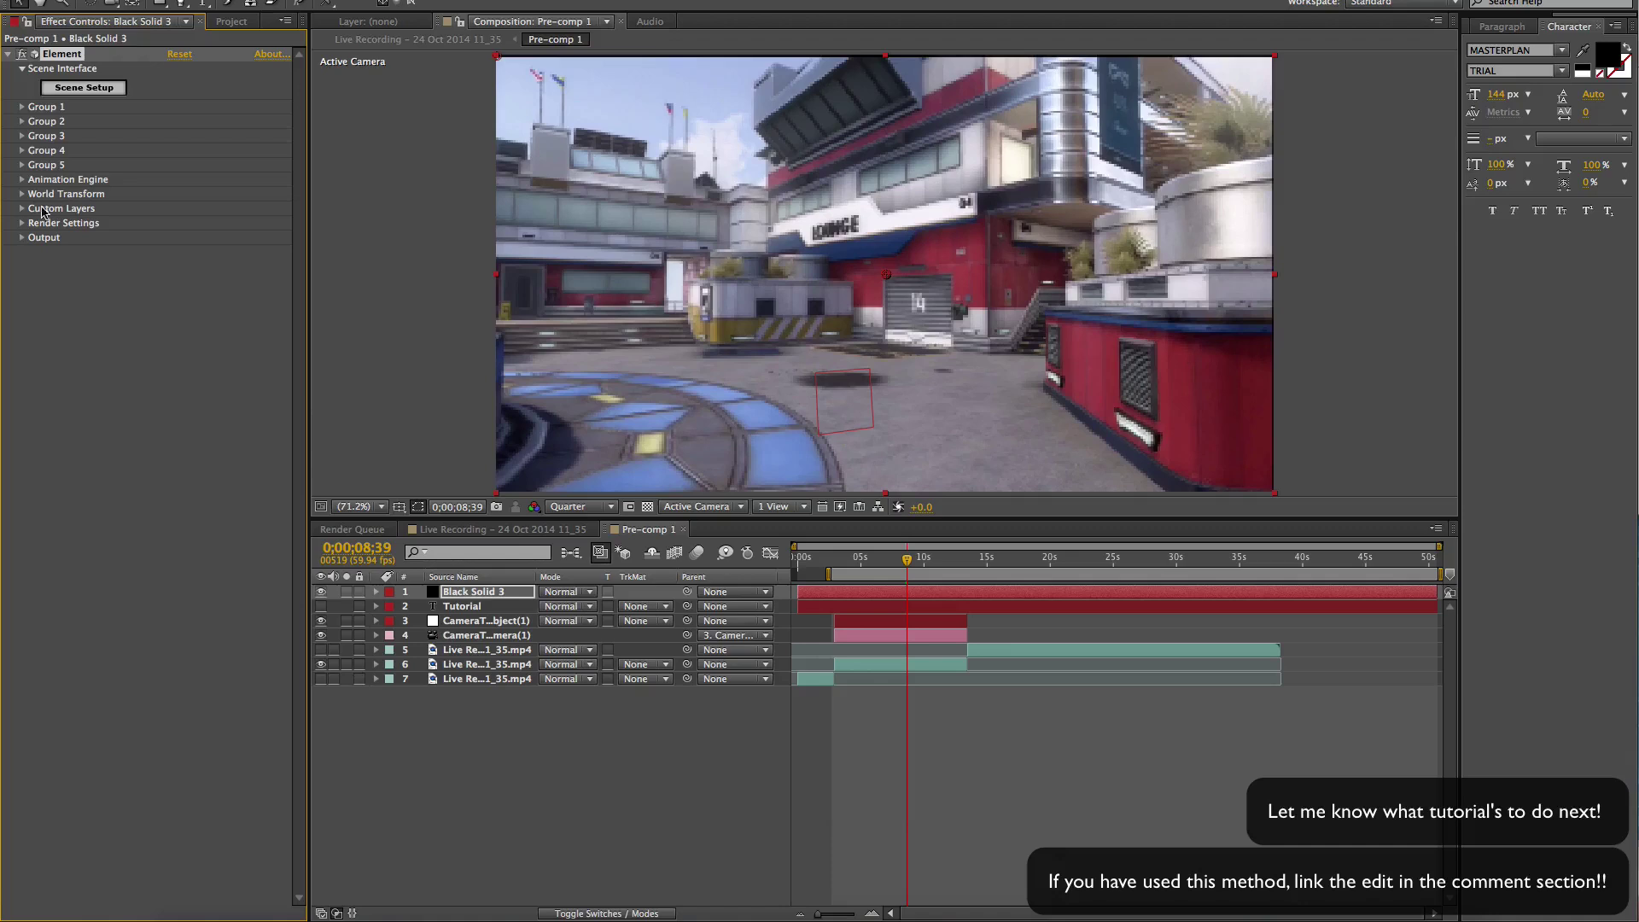
# - Set Element's Custom Text and Masks Path Layer 1 to the Tutorial layer
pyautogui.click(21, 209)
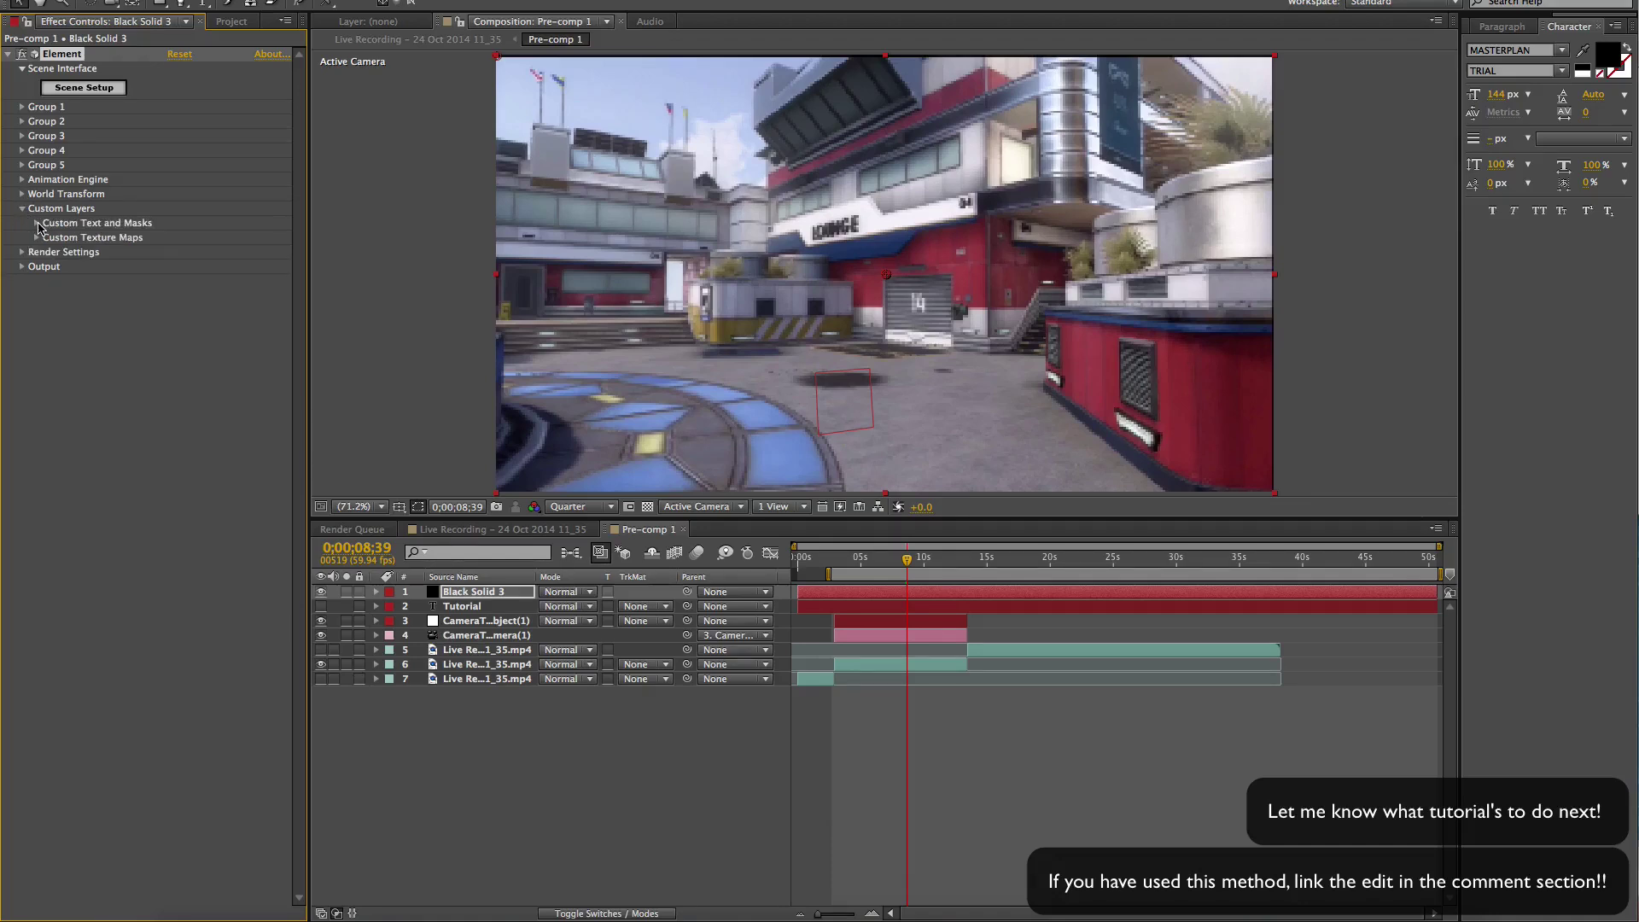
pyautogui.click(37, 222)
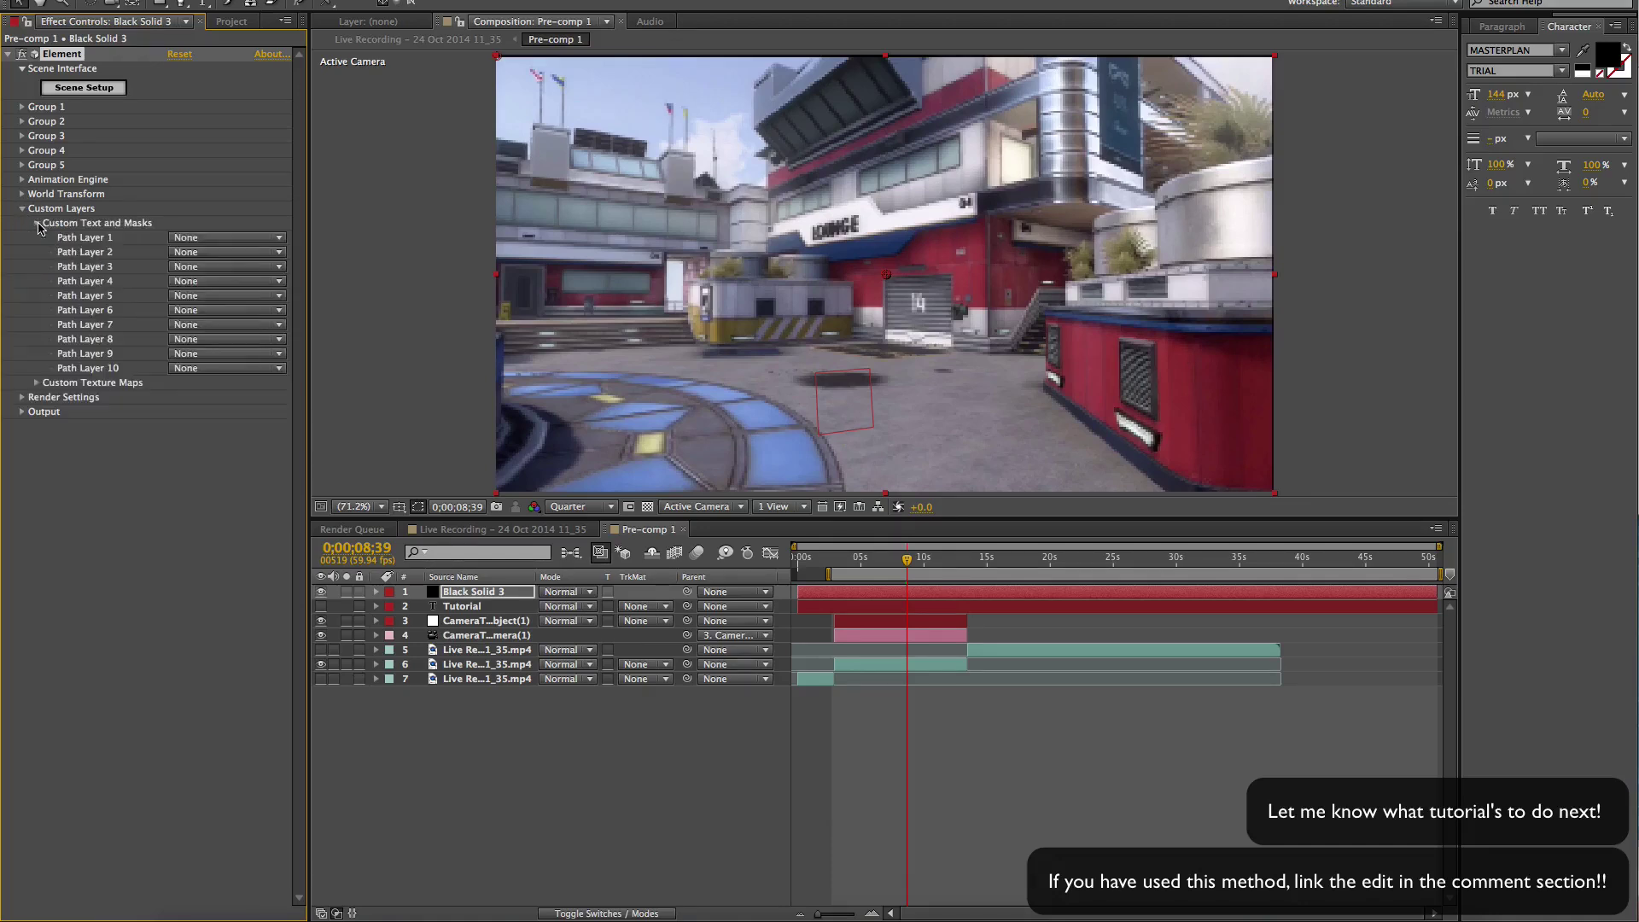
pyautogui.click(259, 238)
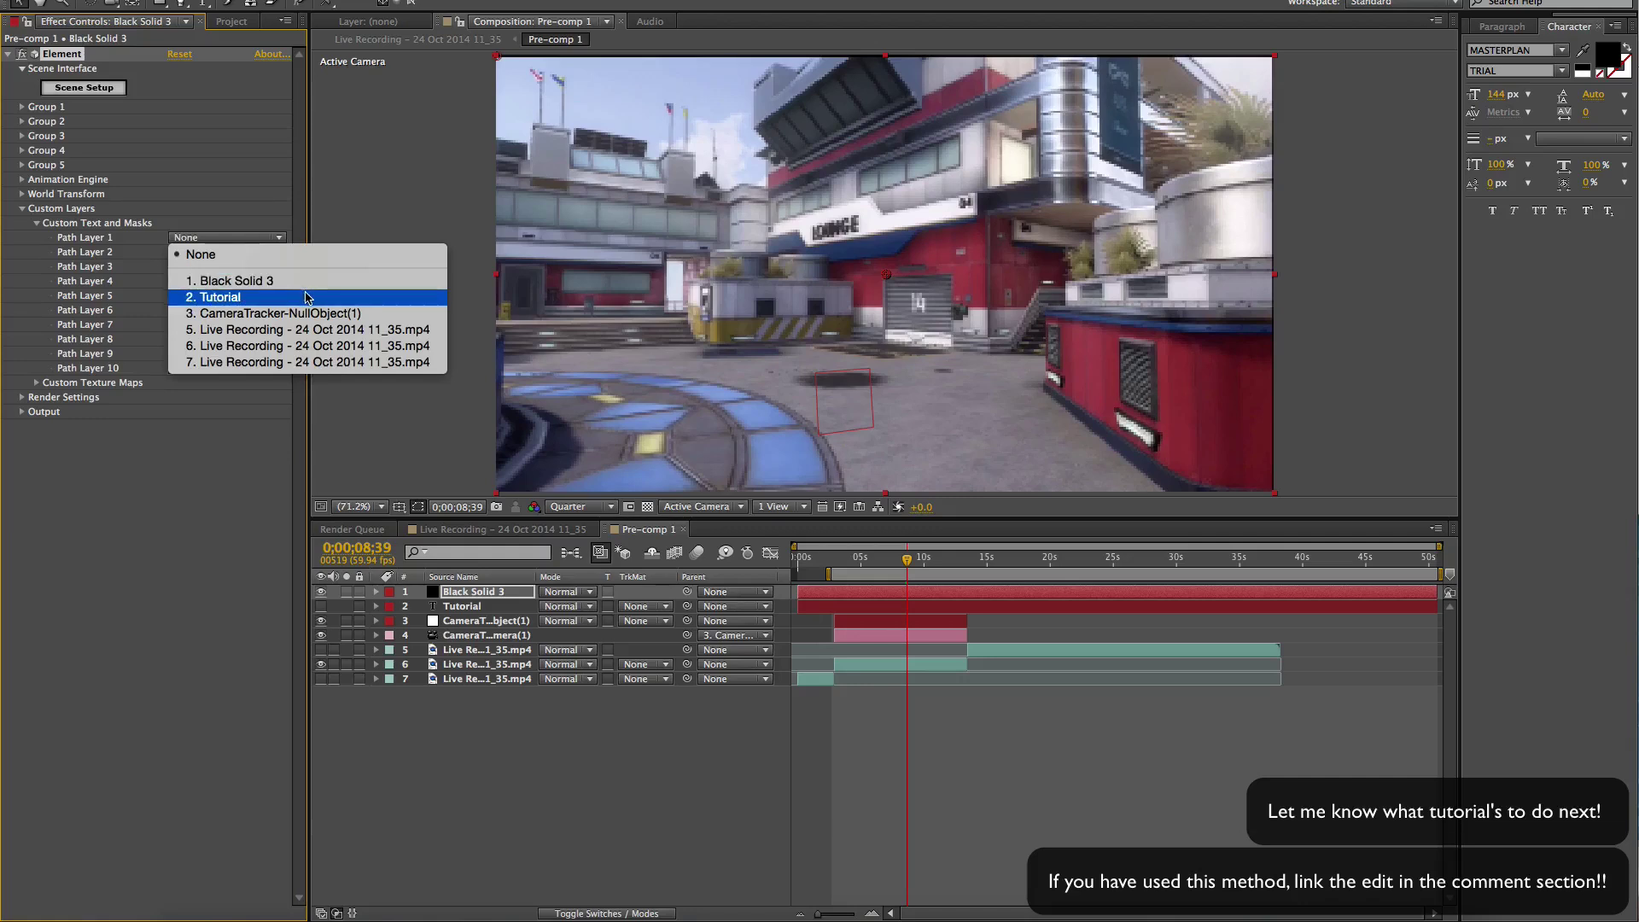
pyautogui.click(307, 297)
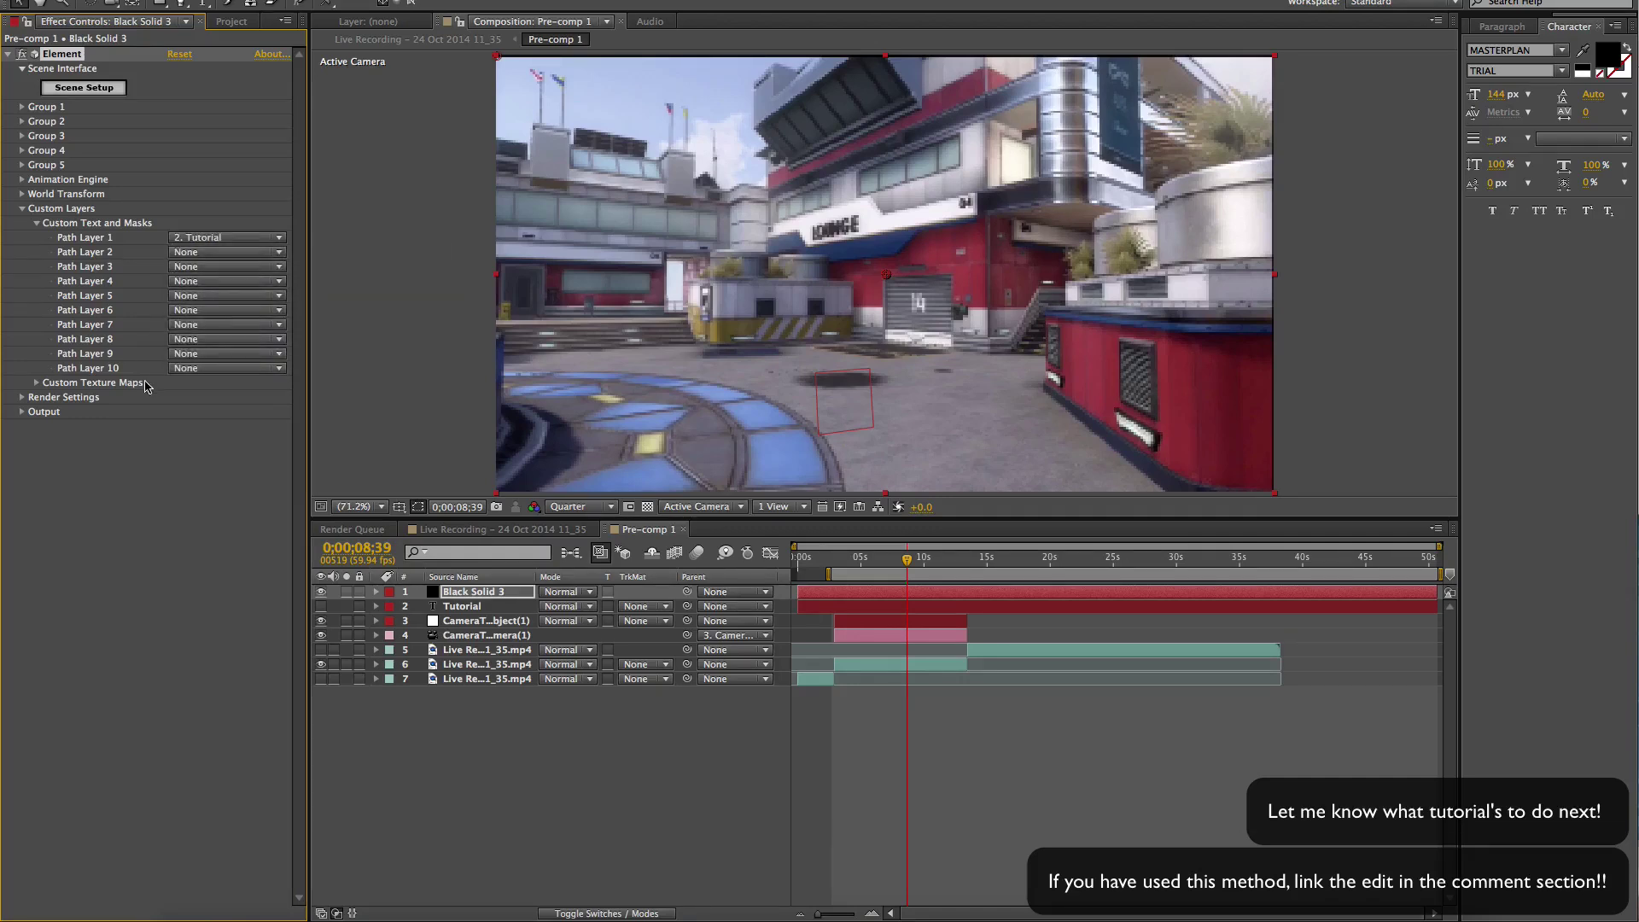
# - Set Custom Texture Maps Layer 1 to '6. Live Recording' and collapse Custom Layers
pyautogui.click(36, 384)
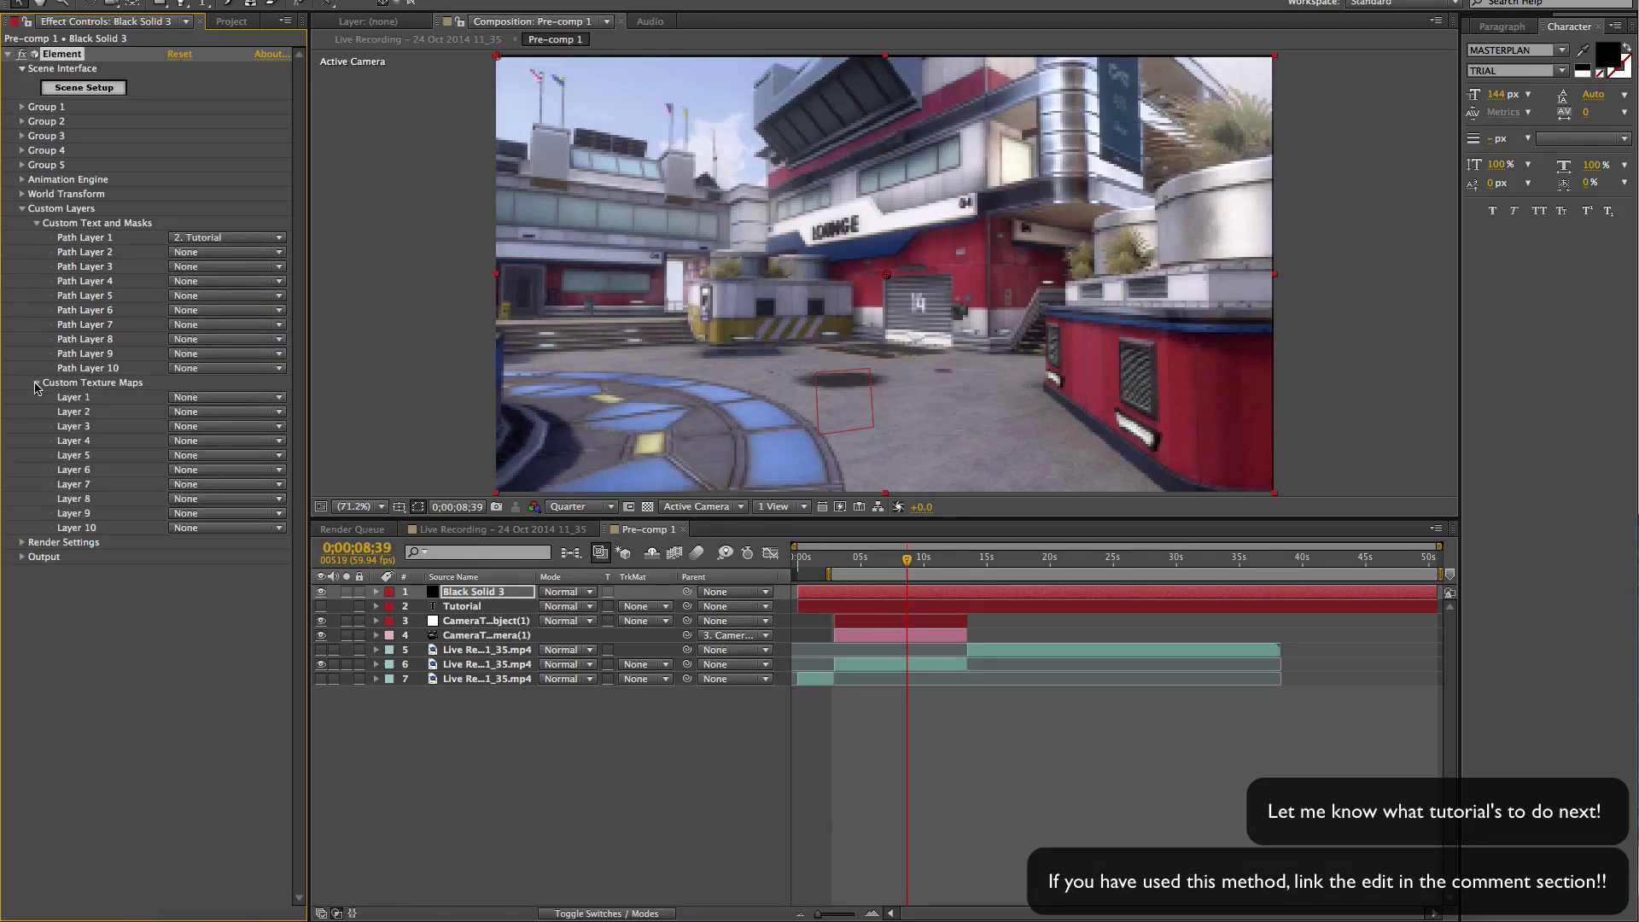
pyautogui.click(248, 398)
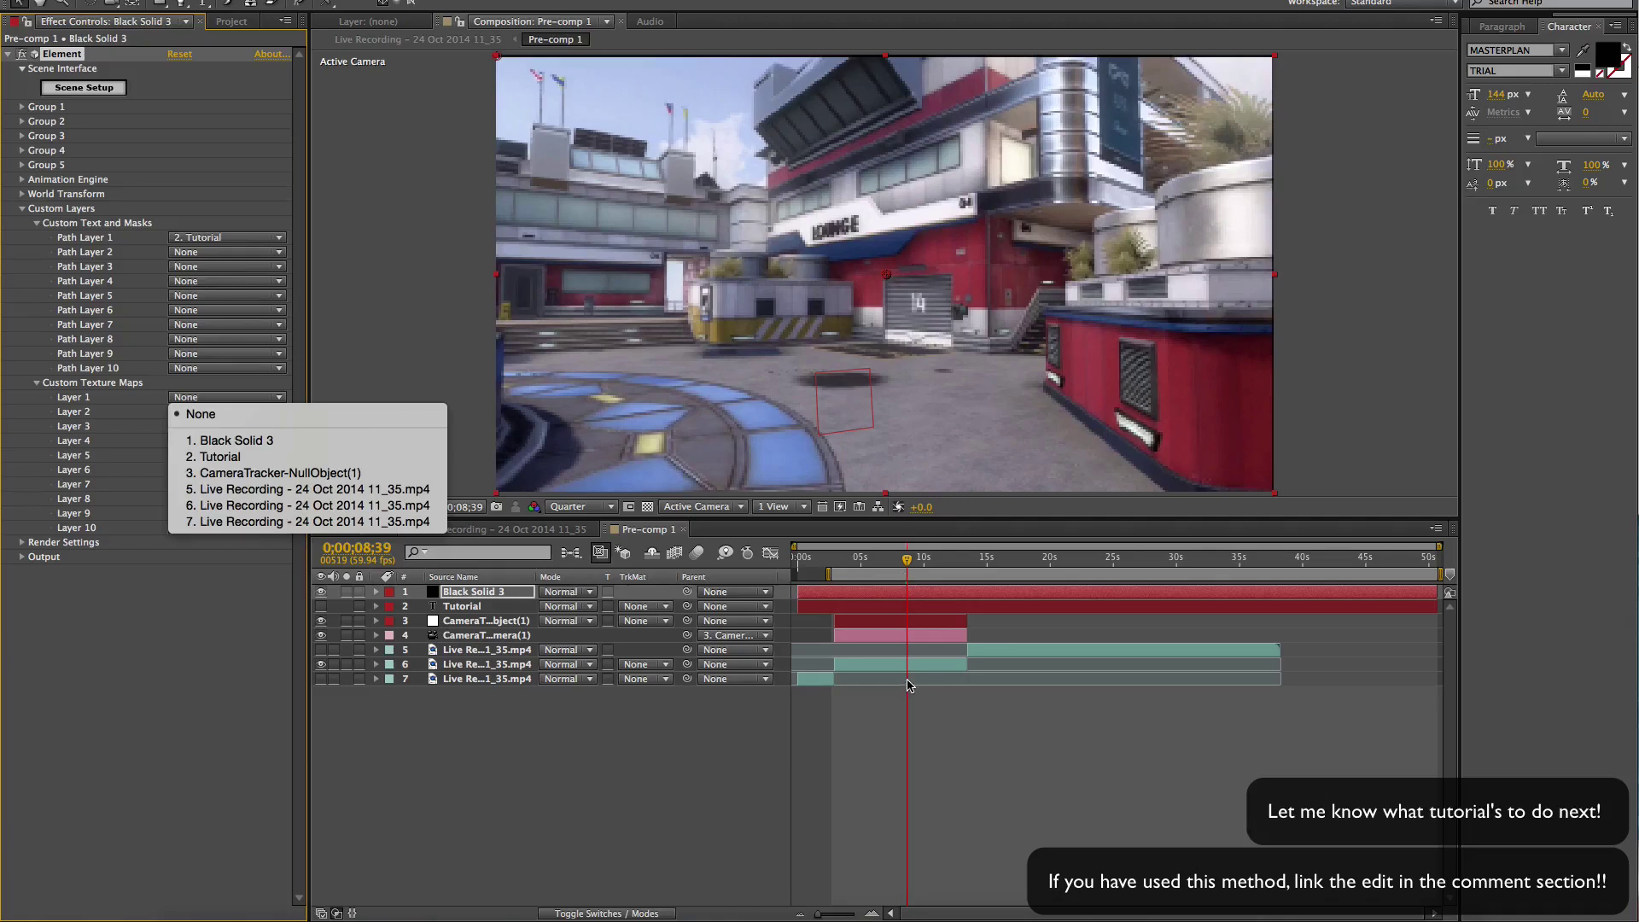
pyautogui.click(318, 506)
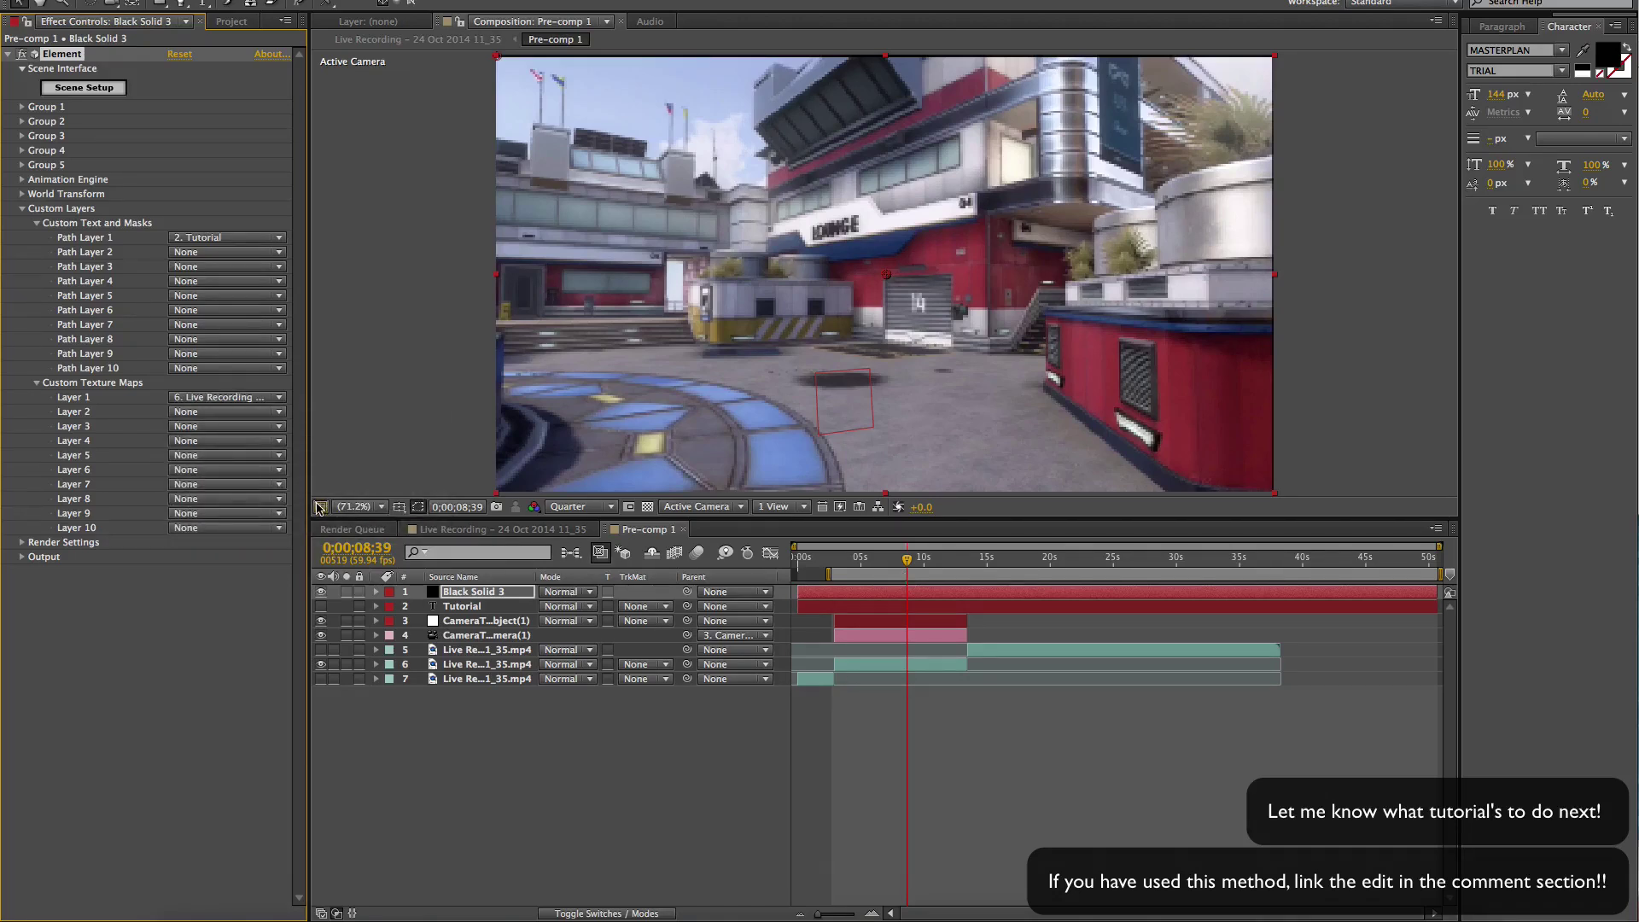
pyautogui.click(23, 209)
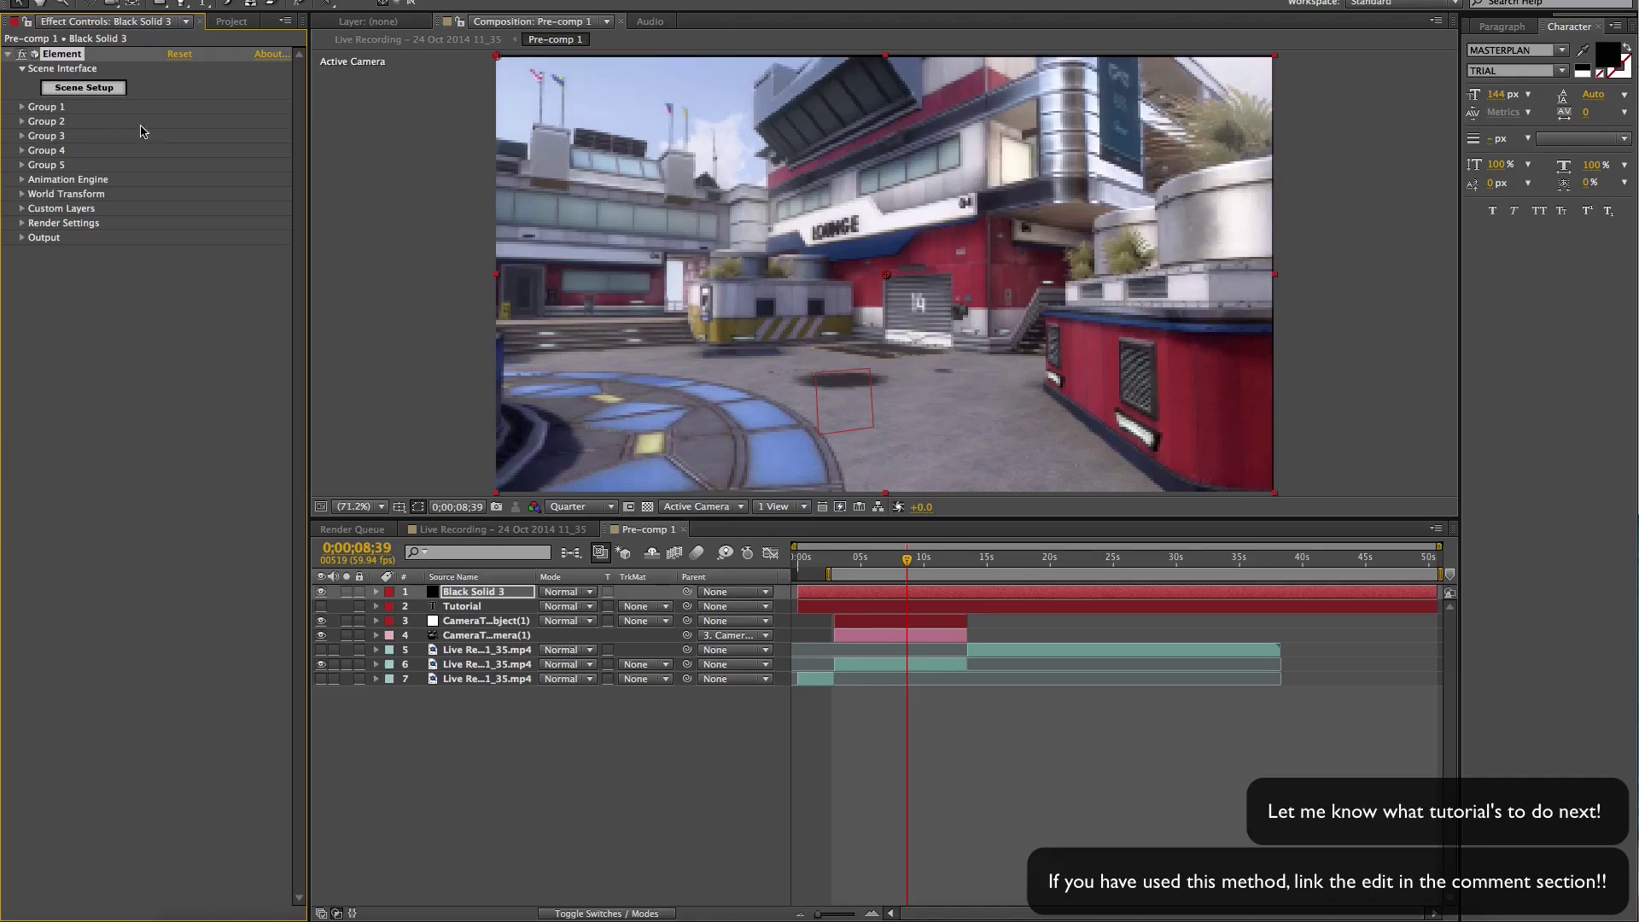
# - In Scene Setup, extrude TUTORIAL and apply Pro_Shaders > Metal metal_grunge_painted_05 material
pyautogui.click(108, 89)
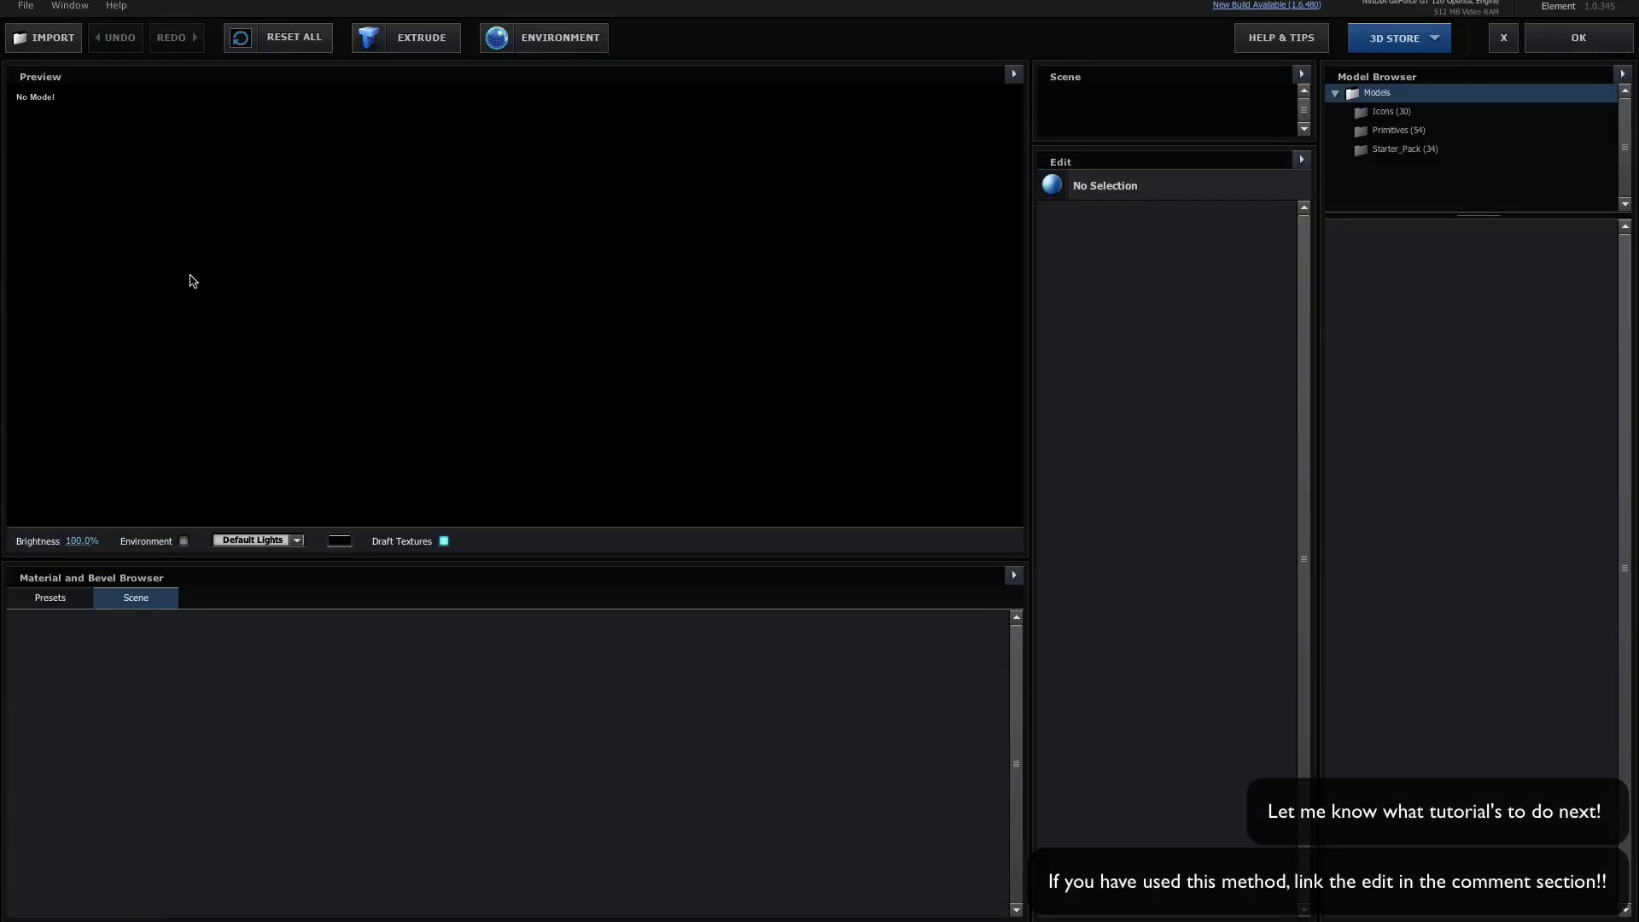
pyautogui.click(414, 41)
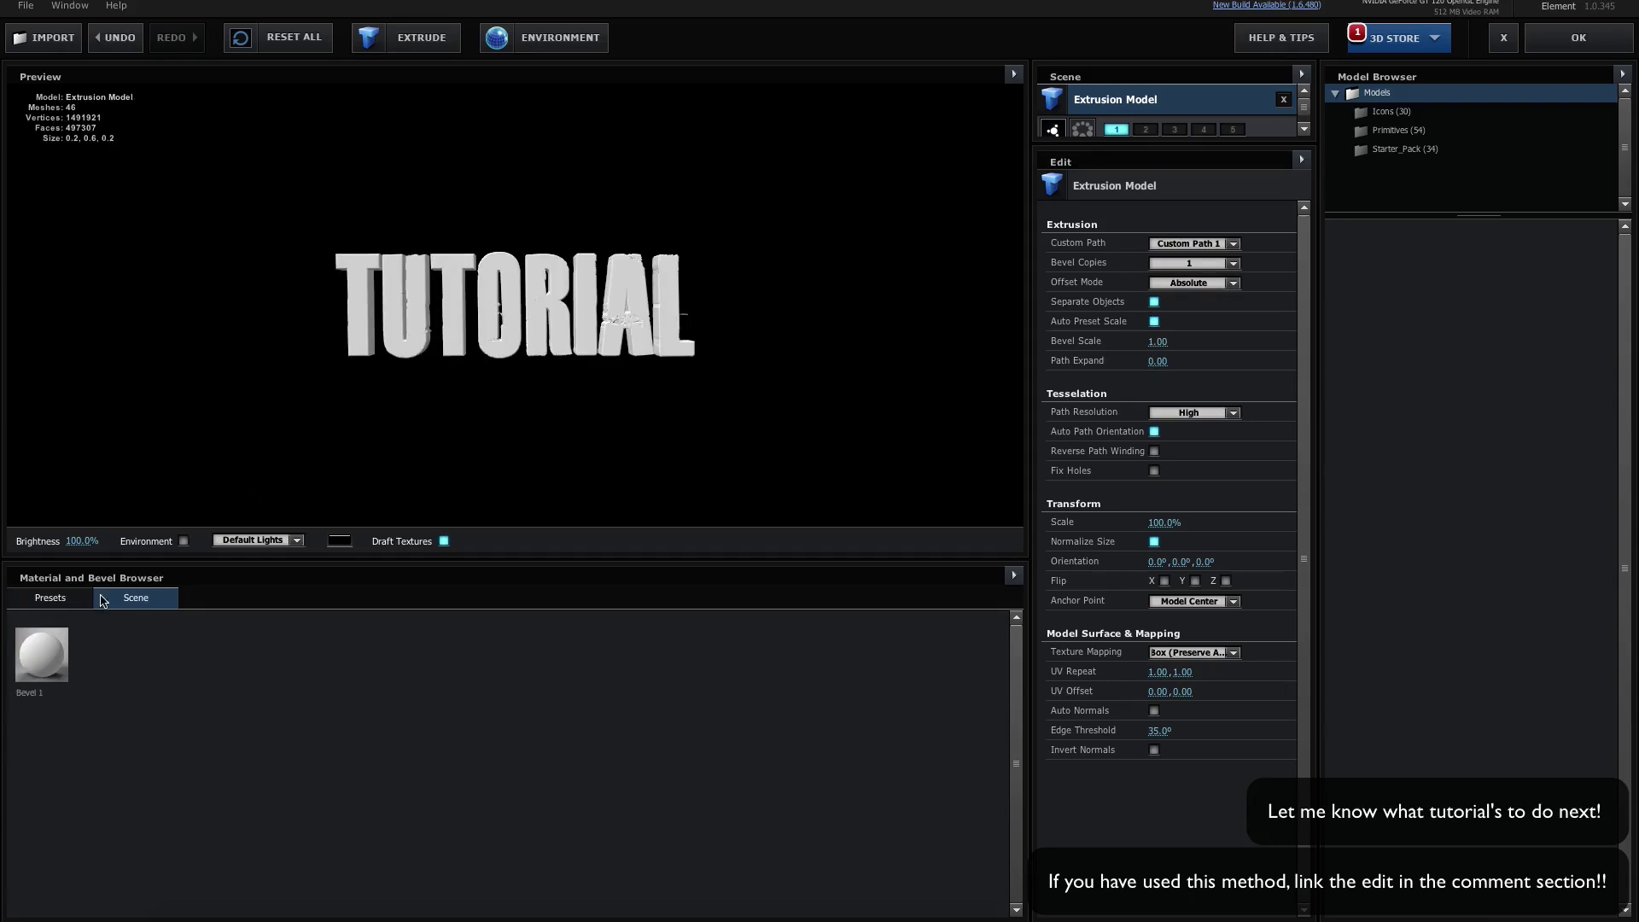
pyautogui.click(50, 598)
pyautogui.click(25, 658)
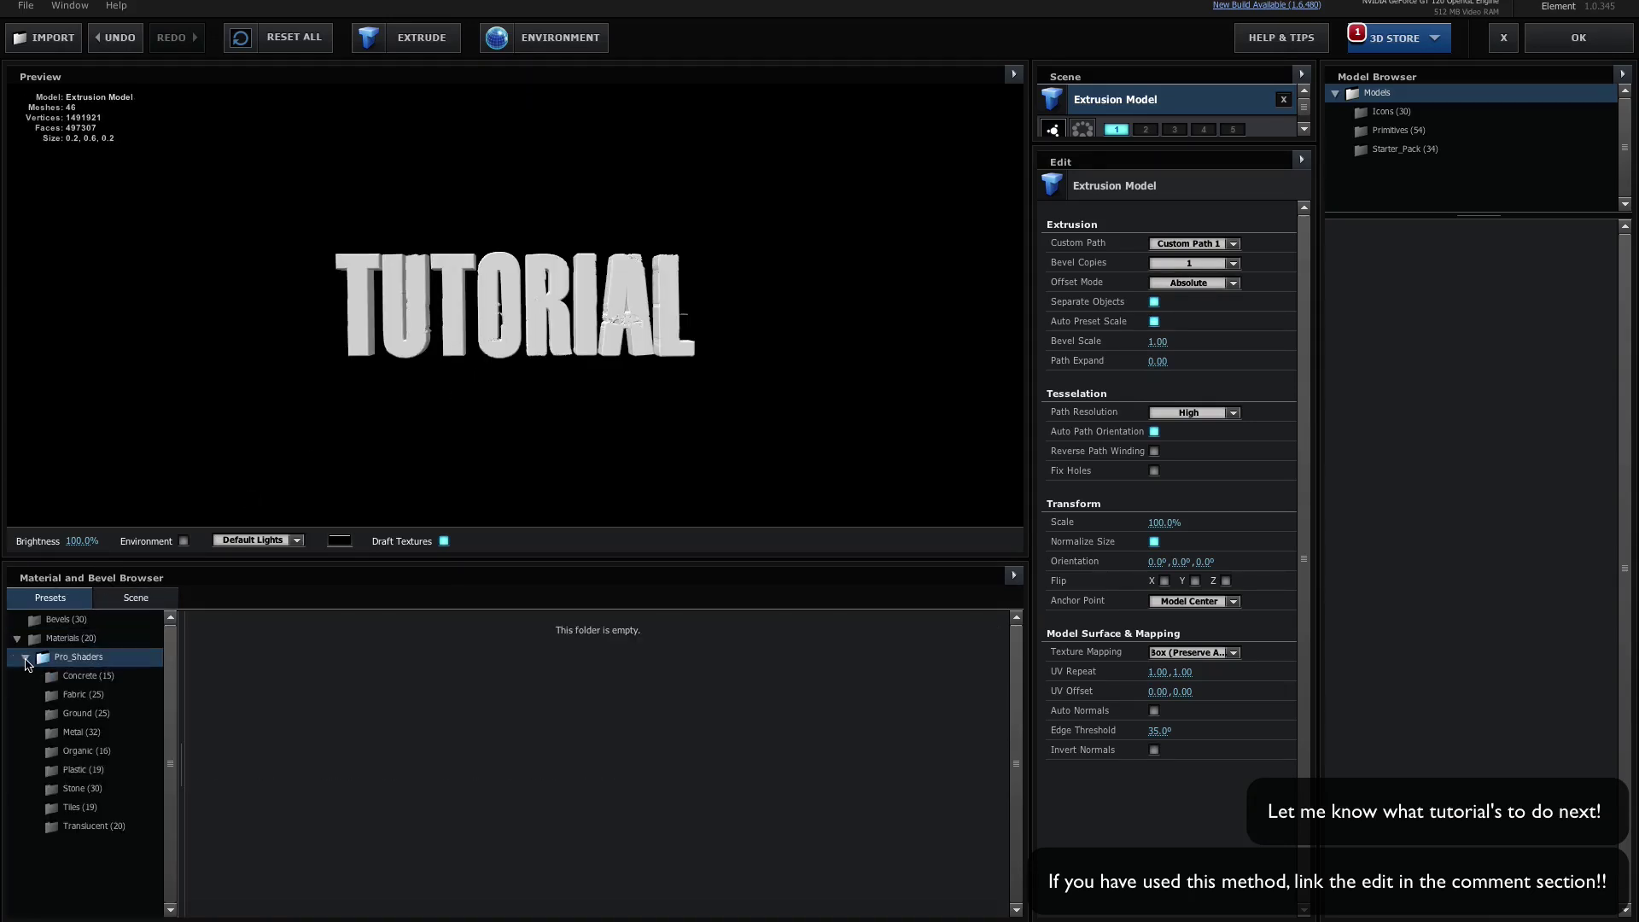
pyautogui.click(79, 733)
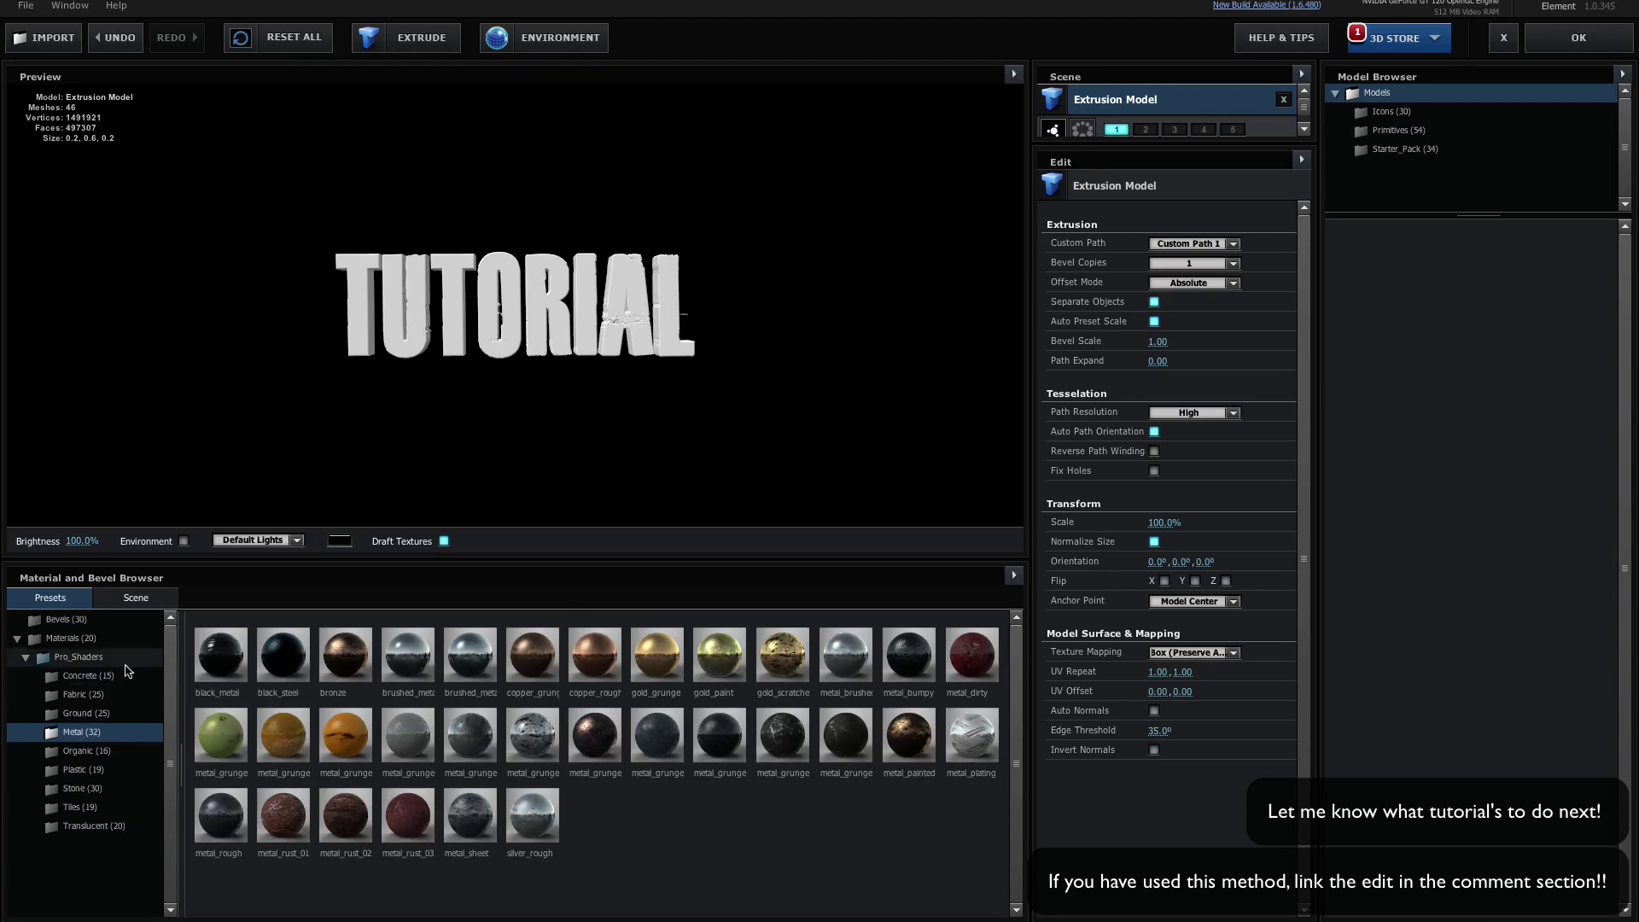
pyautogui.moveTo(481, 751); pyautogui.dragTo(431, 346)
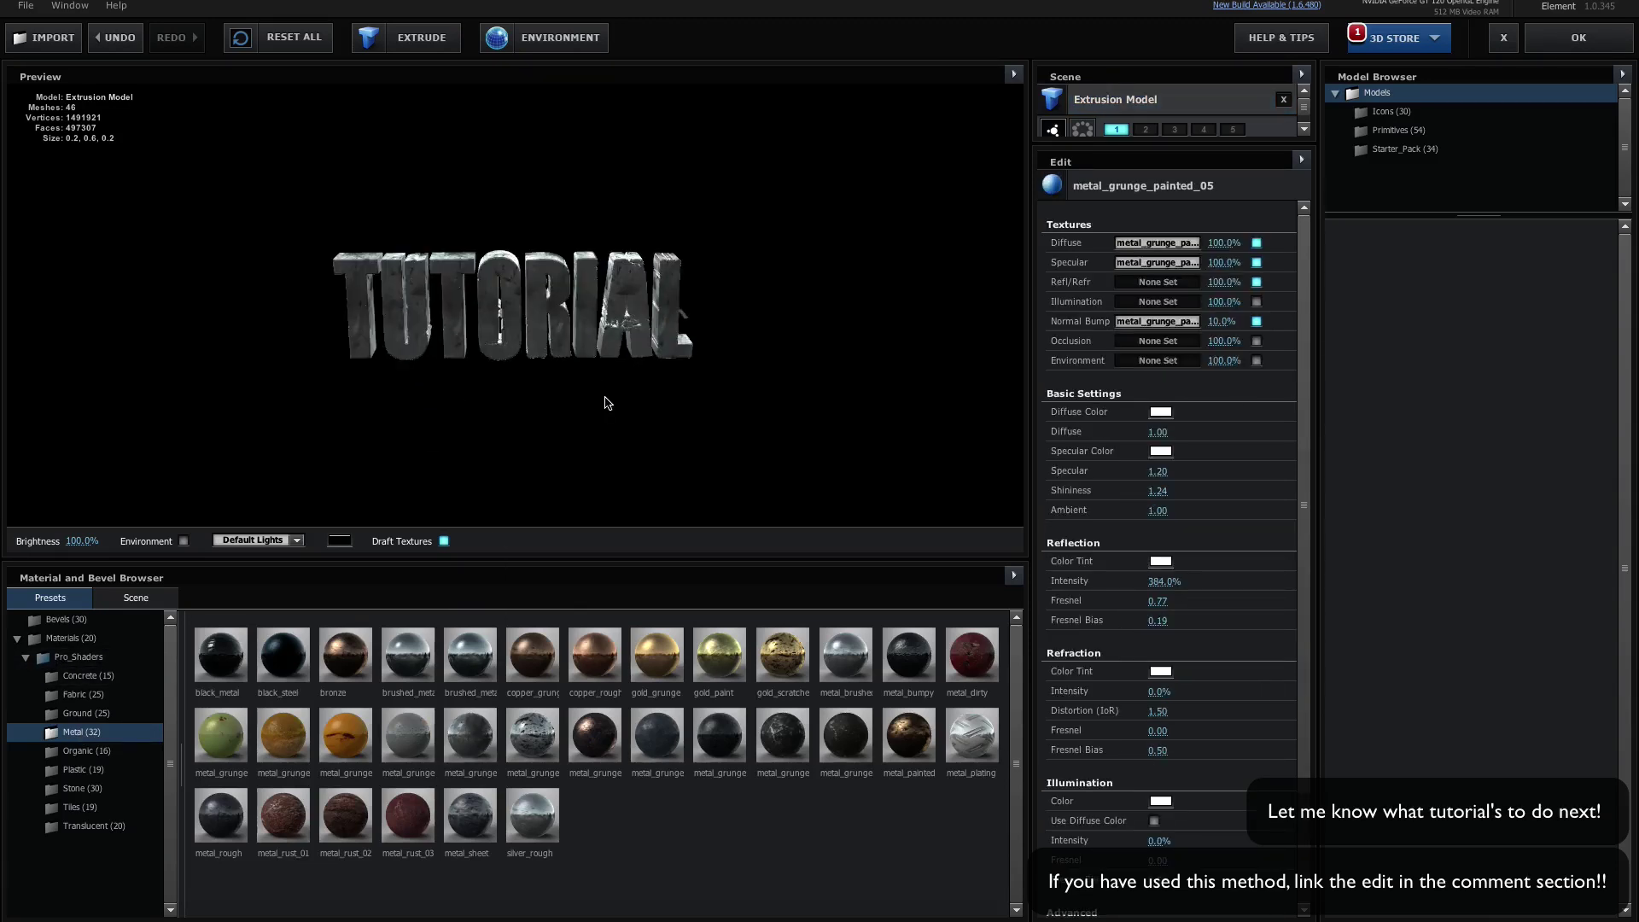
pyautogui.moveTo(608, 403); pyautogui.dragTo(589, 316)
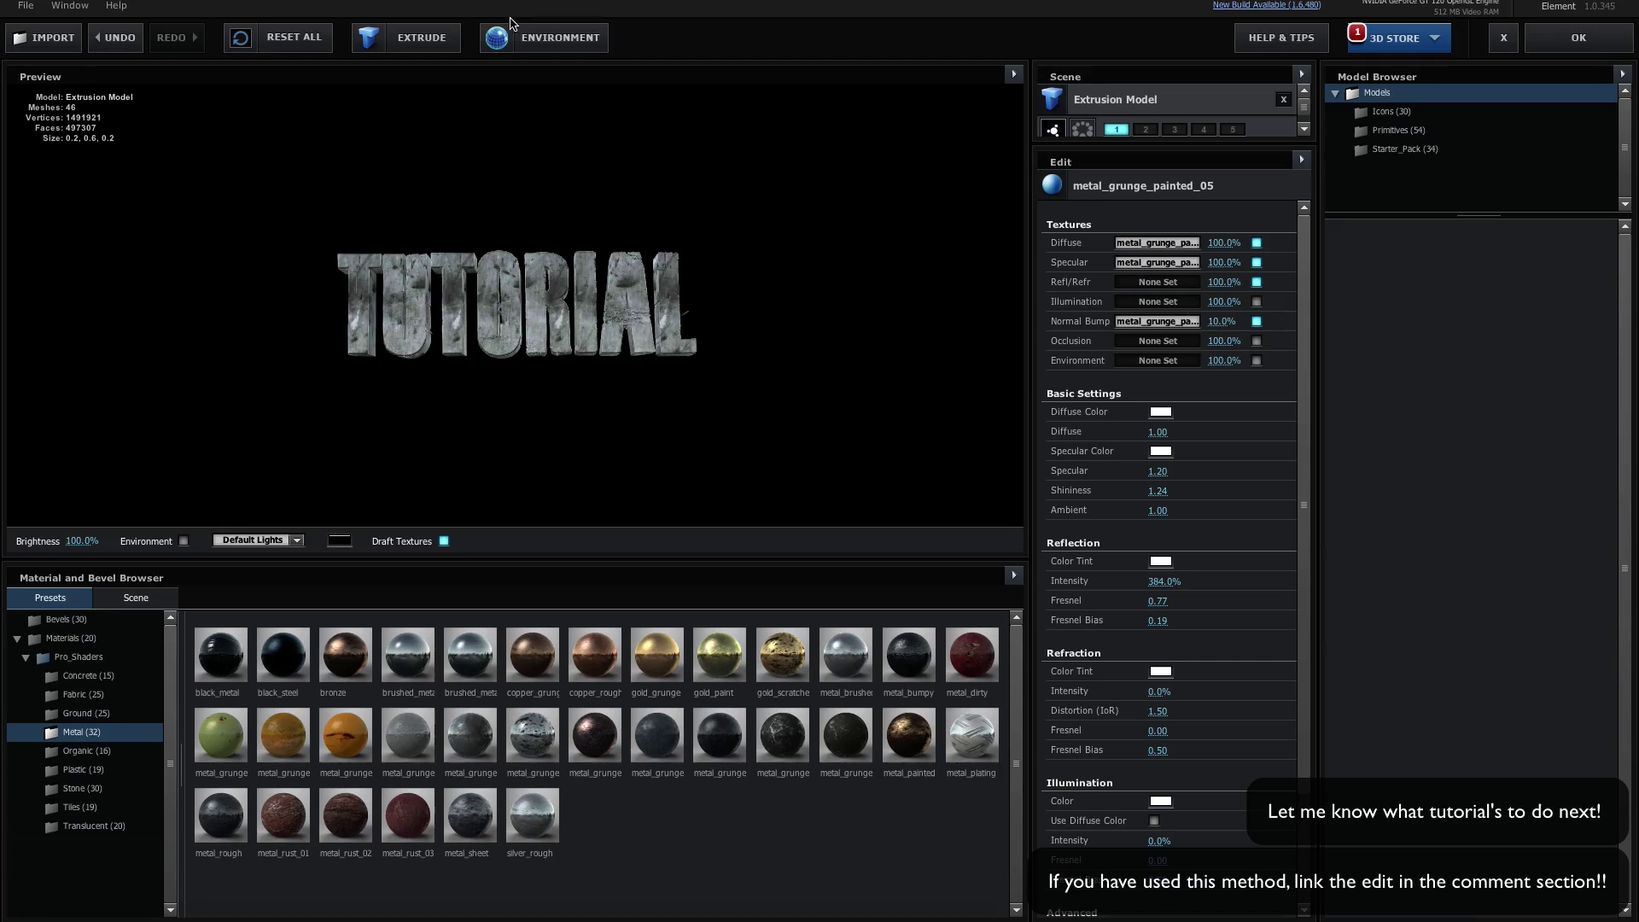
# - Set the environment map to Custom Layer 1, the gameplay footage
pyautogui.click(514, 34)
pyautogui.click(846, 203)
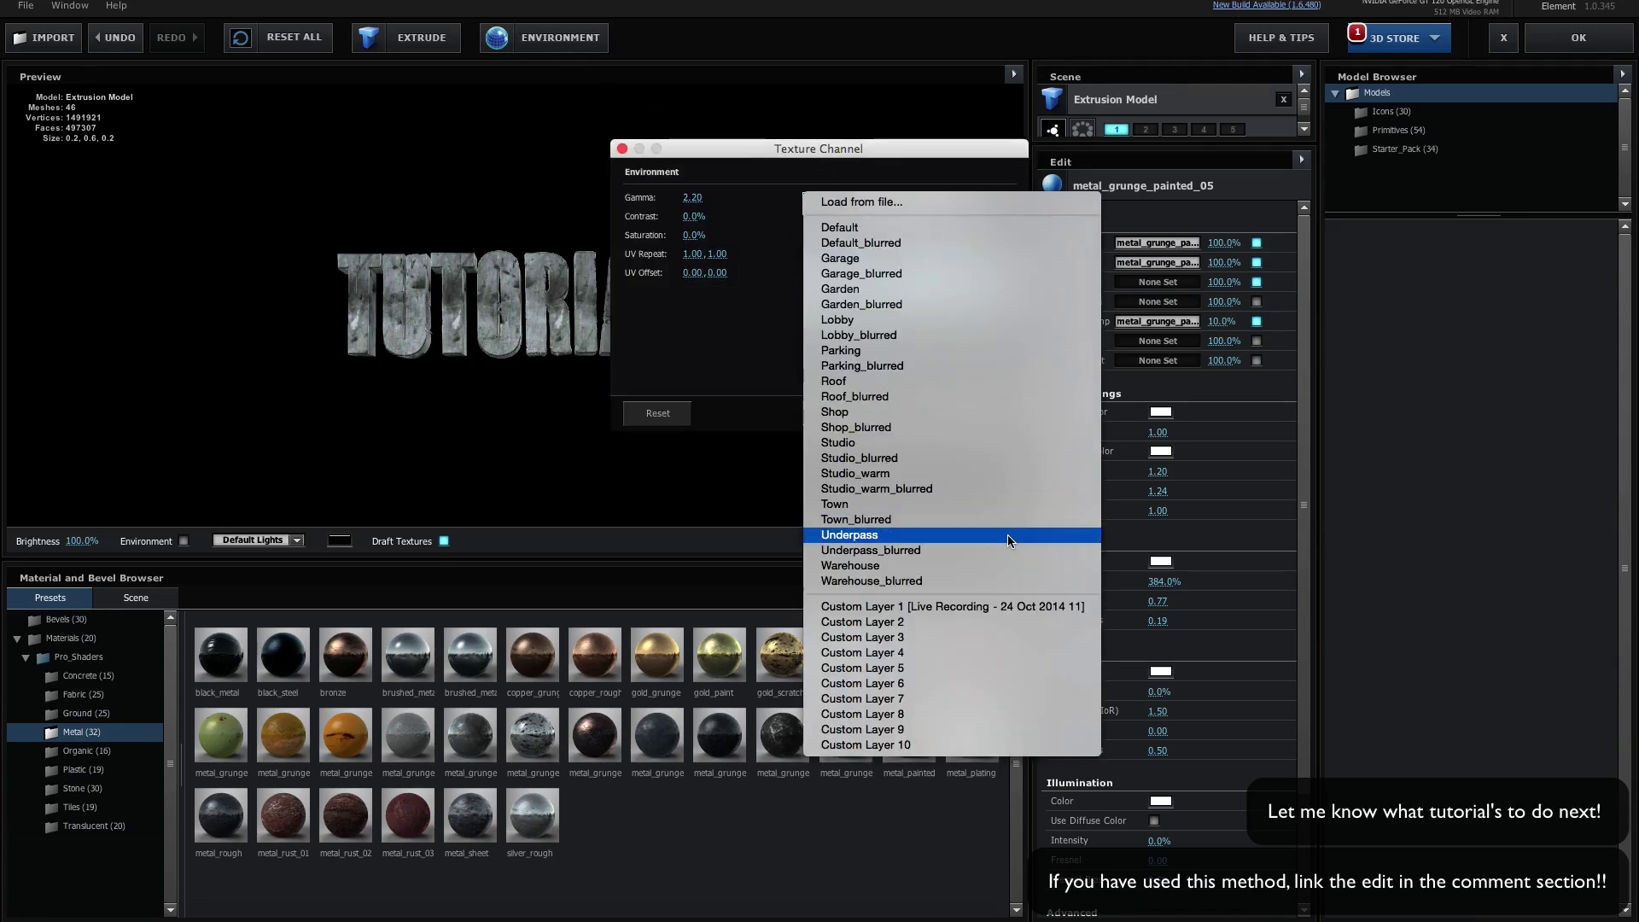
pyautogui.click(907, 610)
pyautogui.click(965, 417)
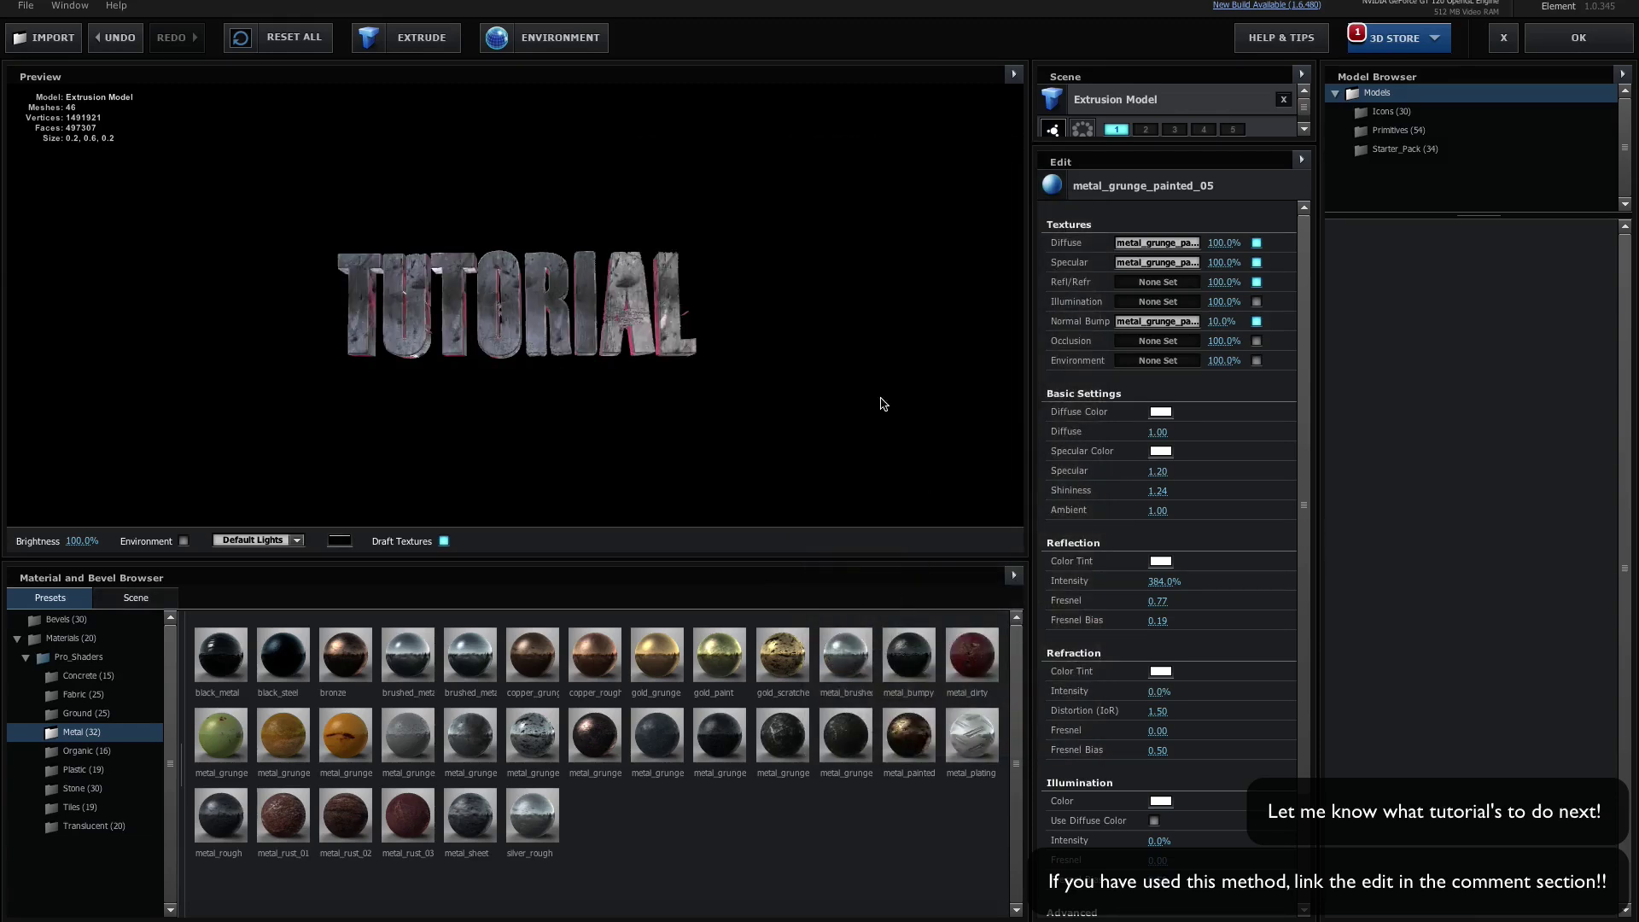
pyautogui.moveTo(634, 348); pyautogui.dragTo(600, 359)
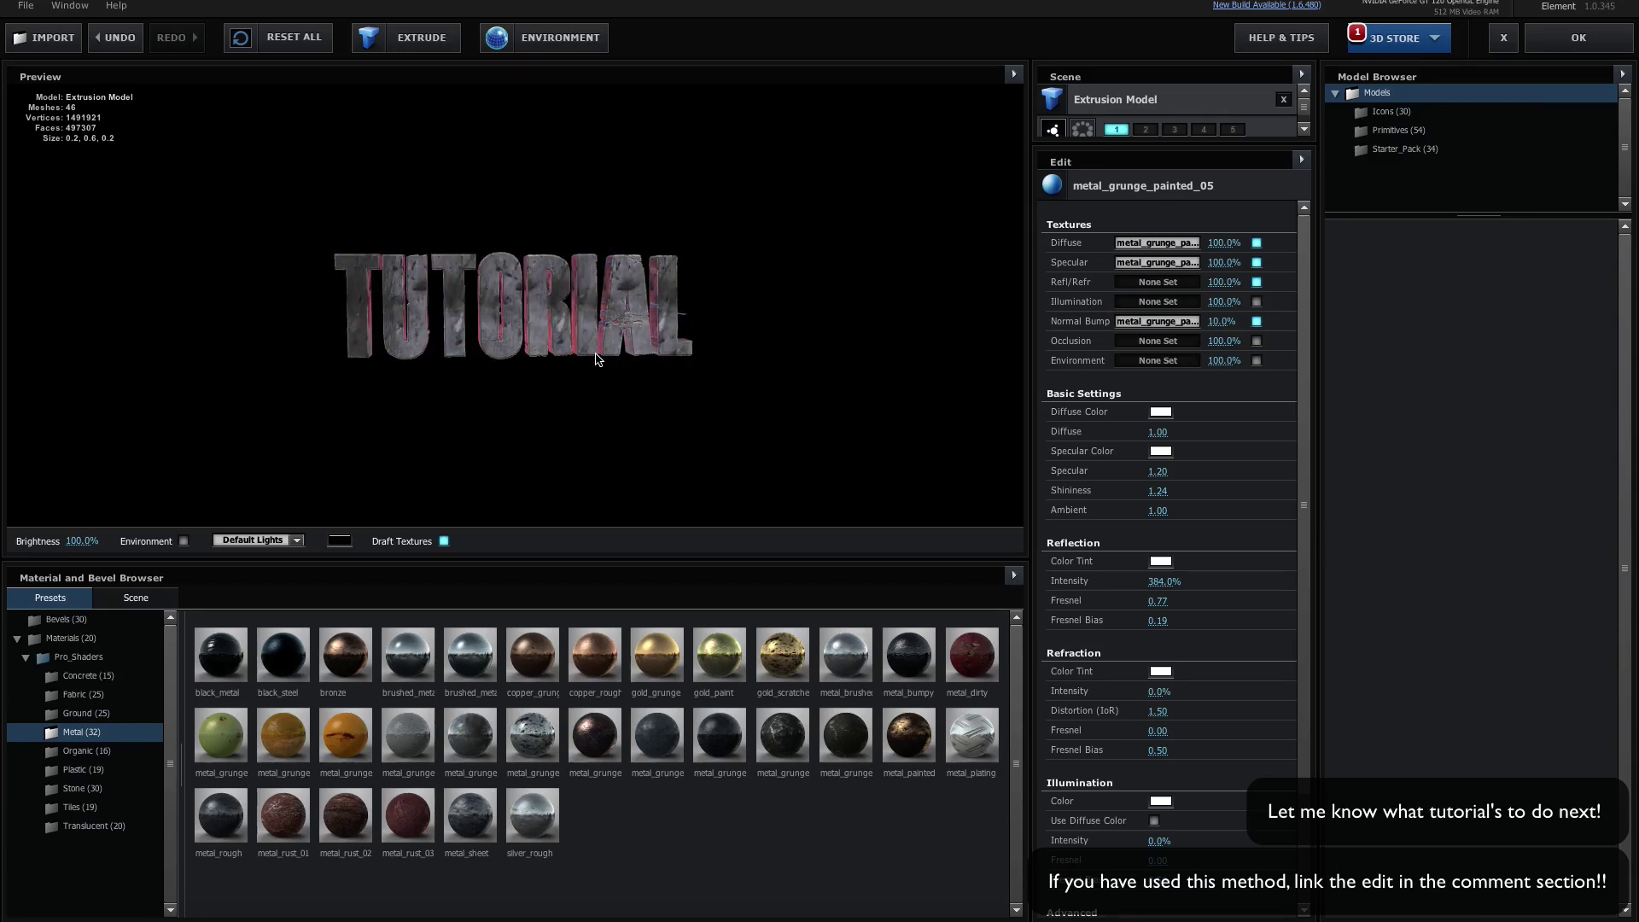
# - Back in After Effects, shrink Group 1's text to Particle Look size 5.20 and shift it right
pyautogui.click(1579, 38)
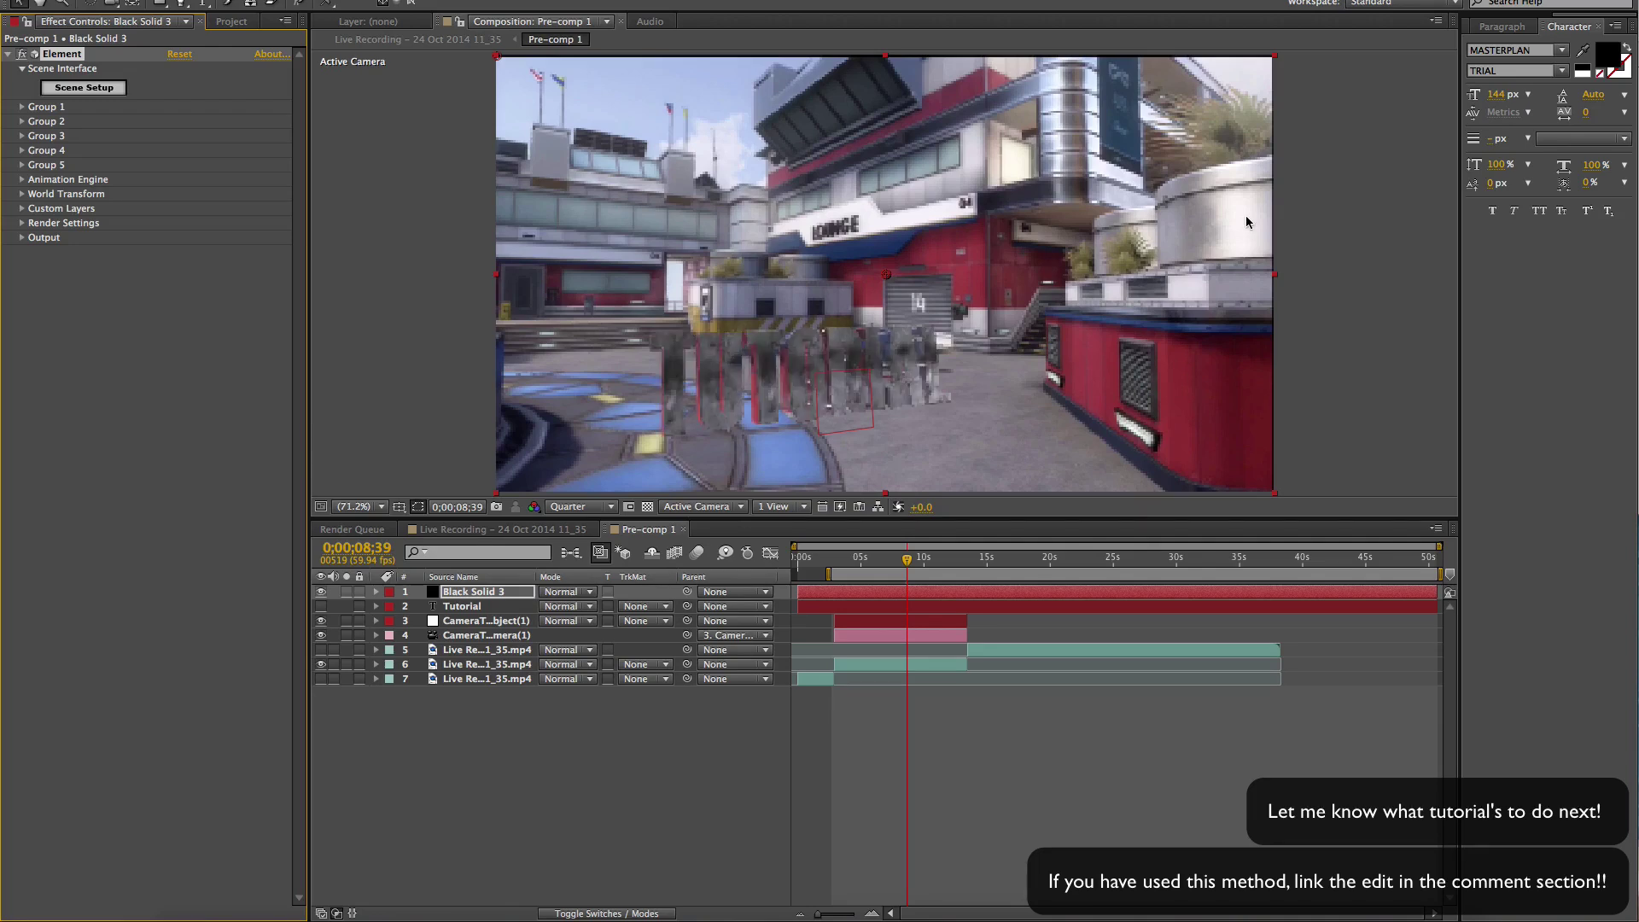
pyautogui.click(20, 107)
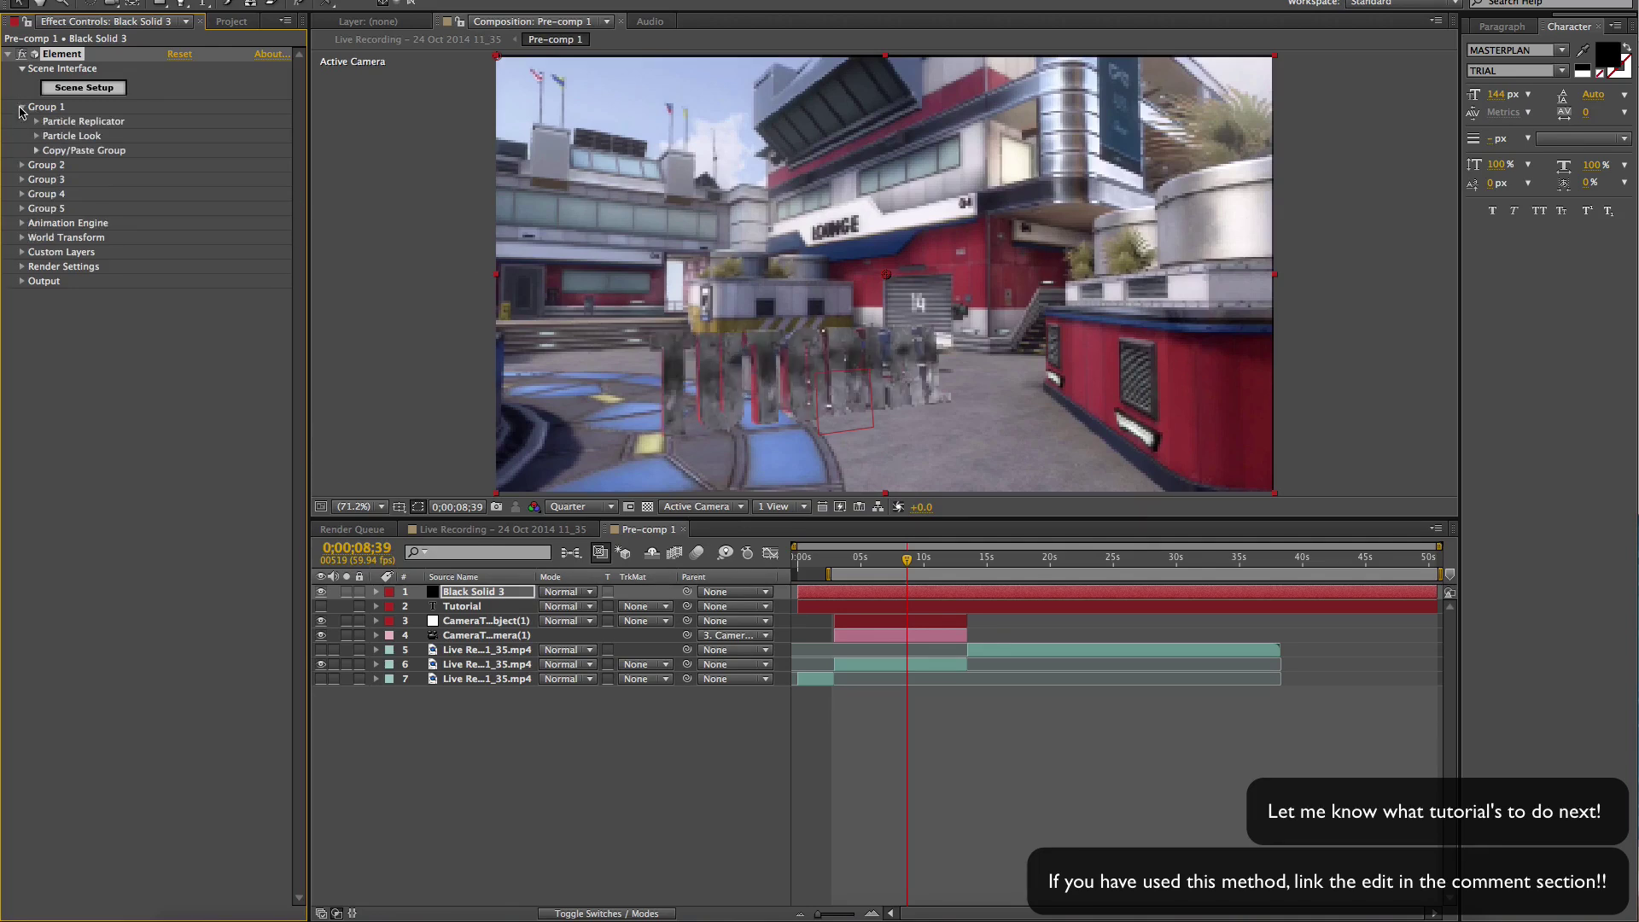
pyautogui.click(36, 122)
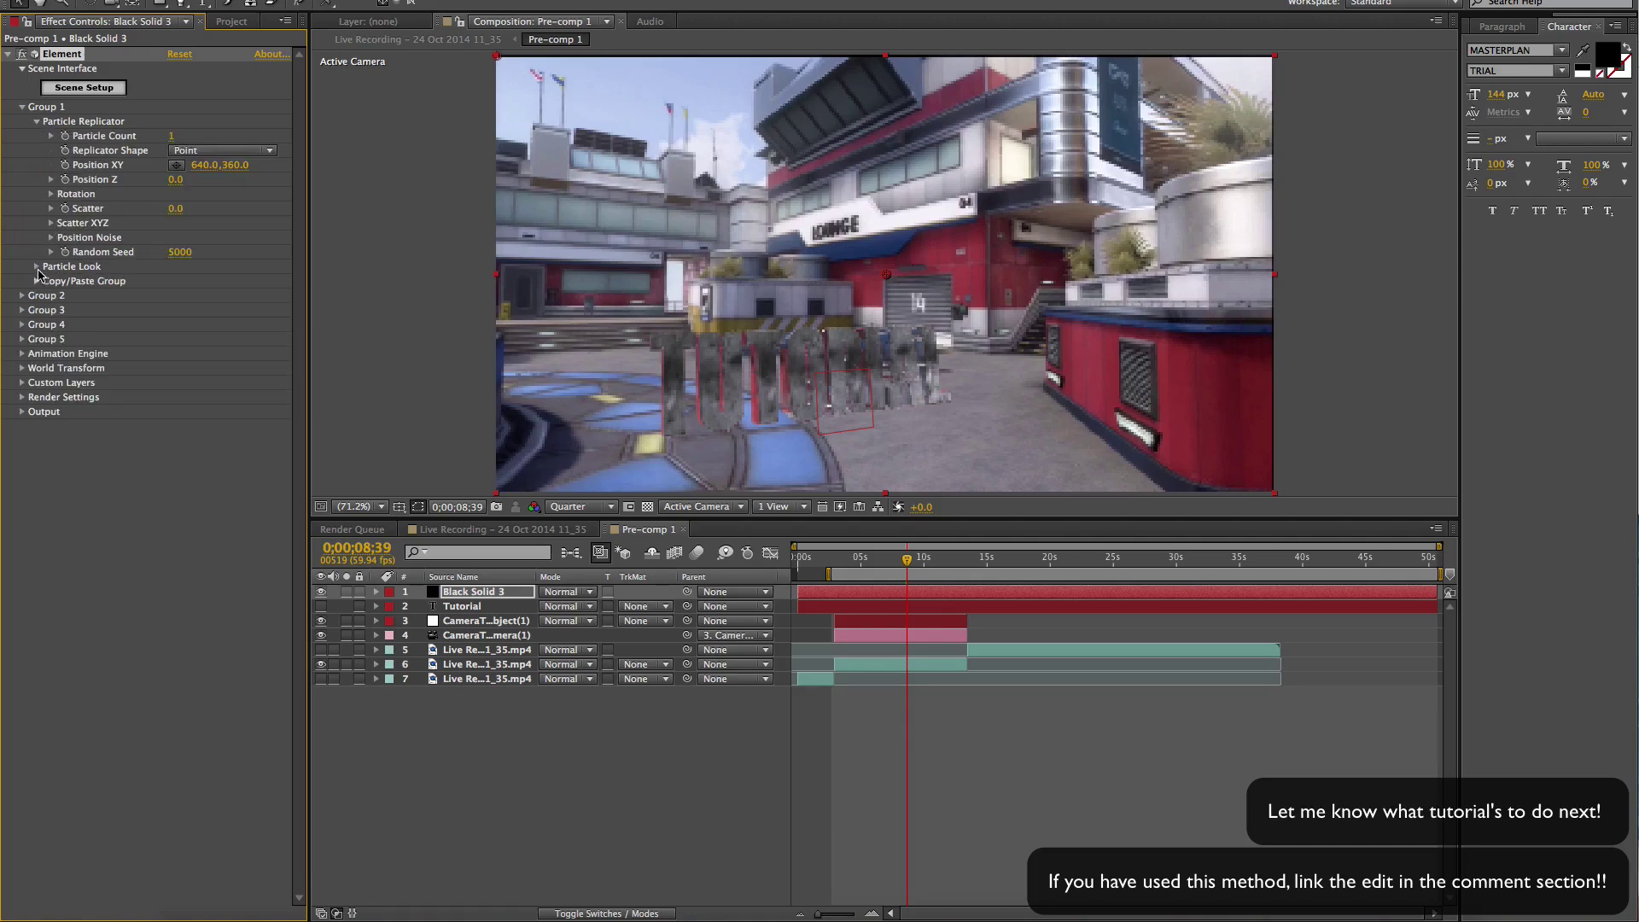
pyautogui.click(36, 267)
pyautogui.moveTo(181, 281); pyautogui.dragTo(3, 302)
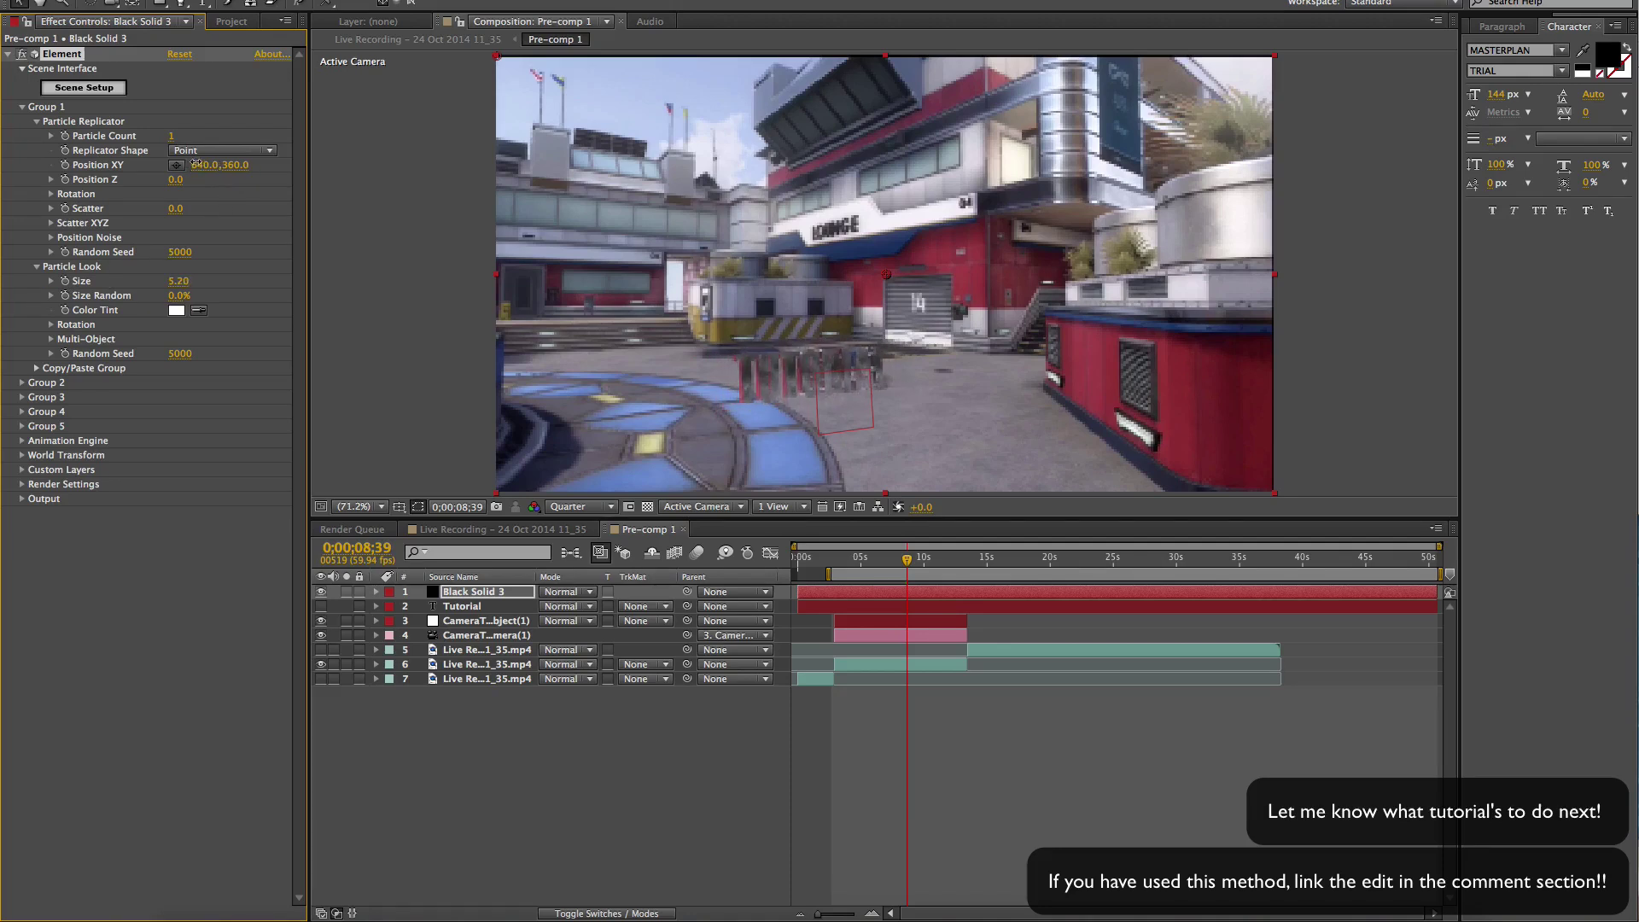
pyautogui.moveTo(204, 165); pyautogui.dragTo(236, 160)
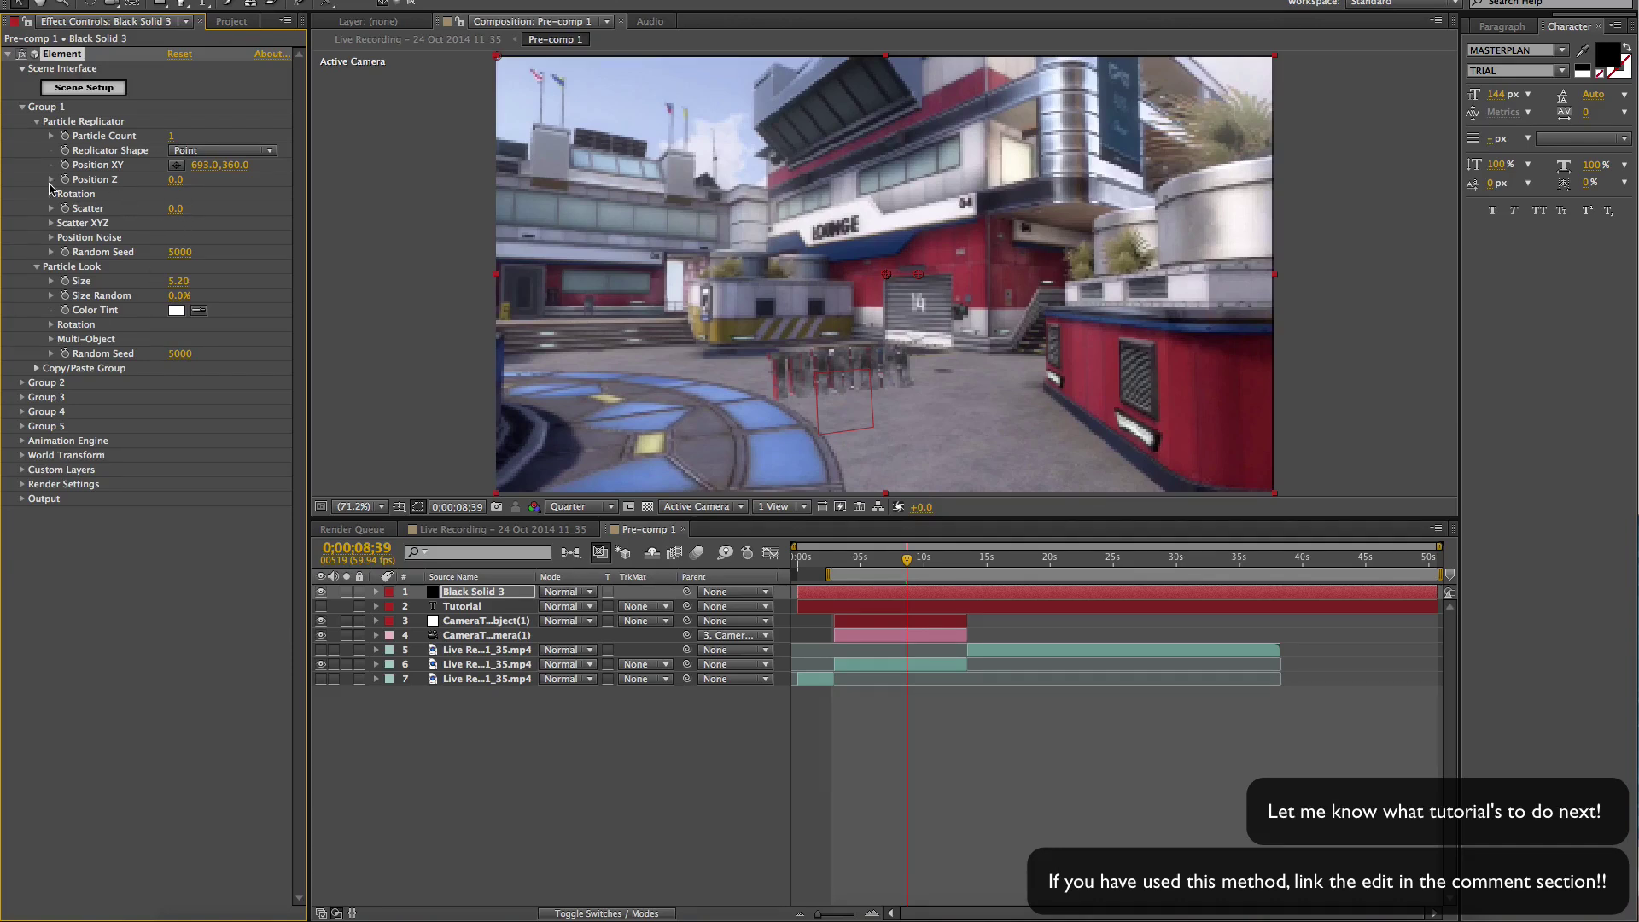
# - Rotate the text to X 12°, Y 1°, Z 0° and place it at 701,366
pyautogui.click(51, 194)
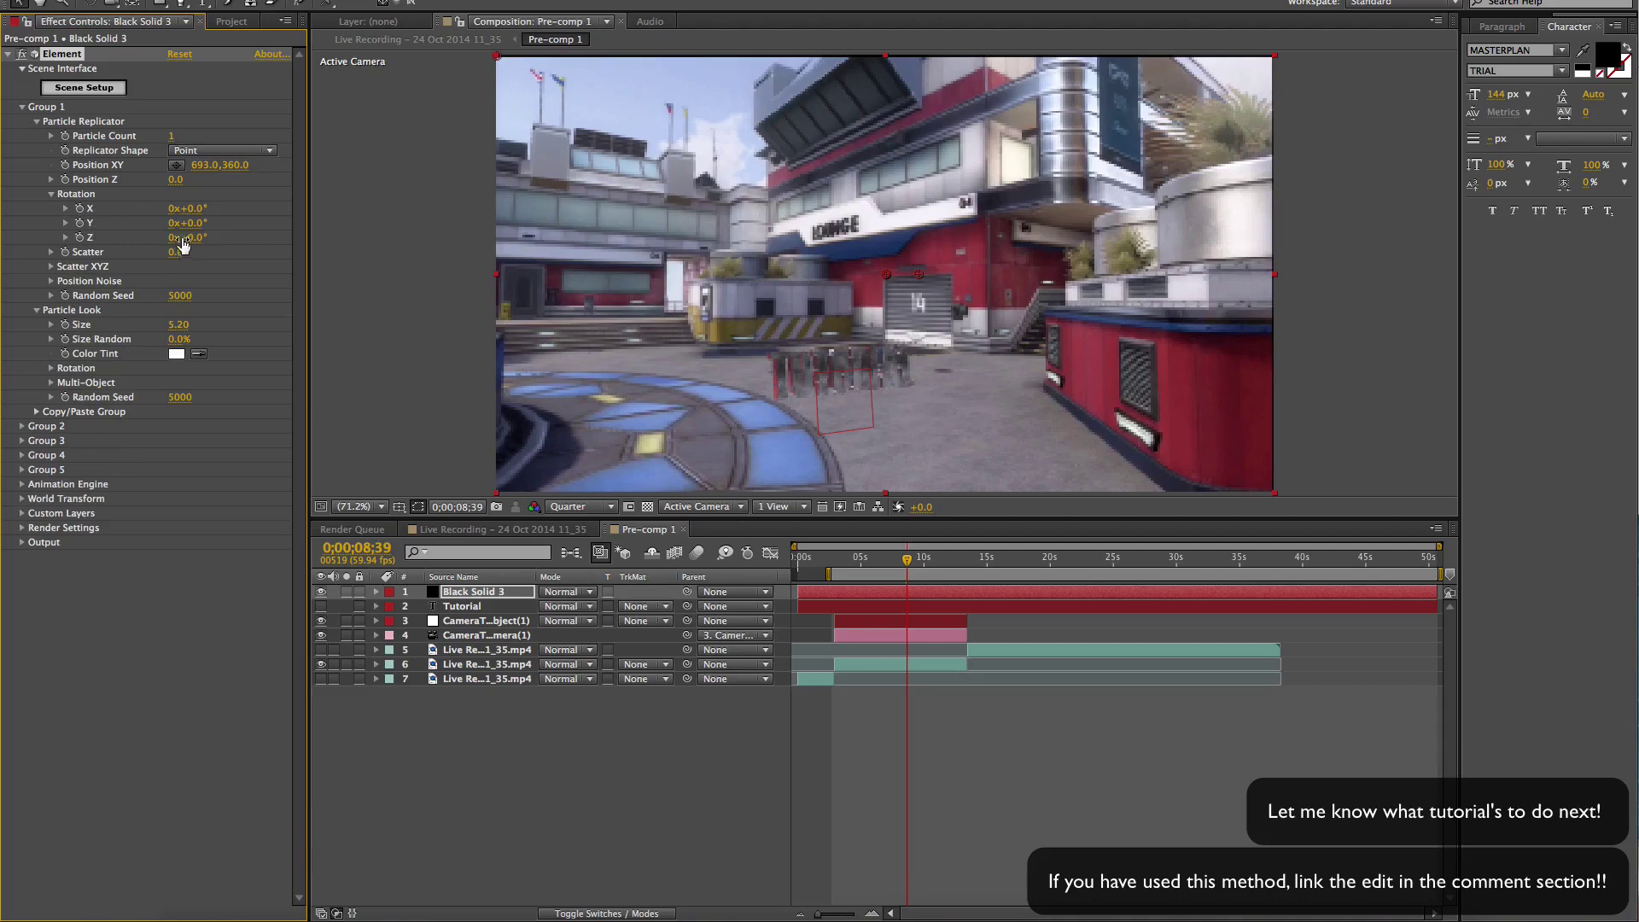
pyautogui.moveTo(189, 239); pyautogui.dragTo(205, 207)
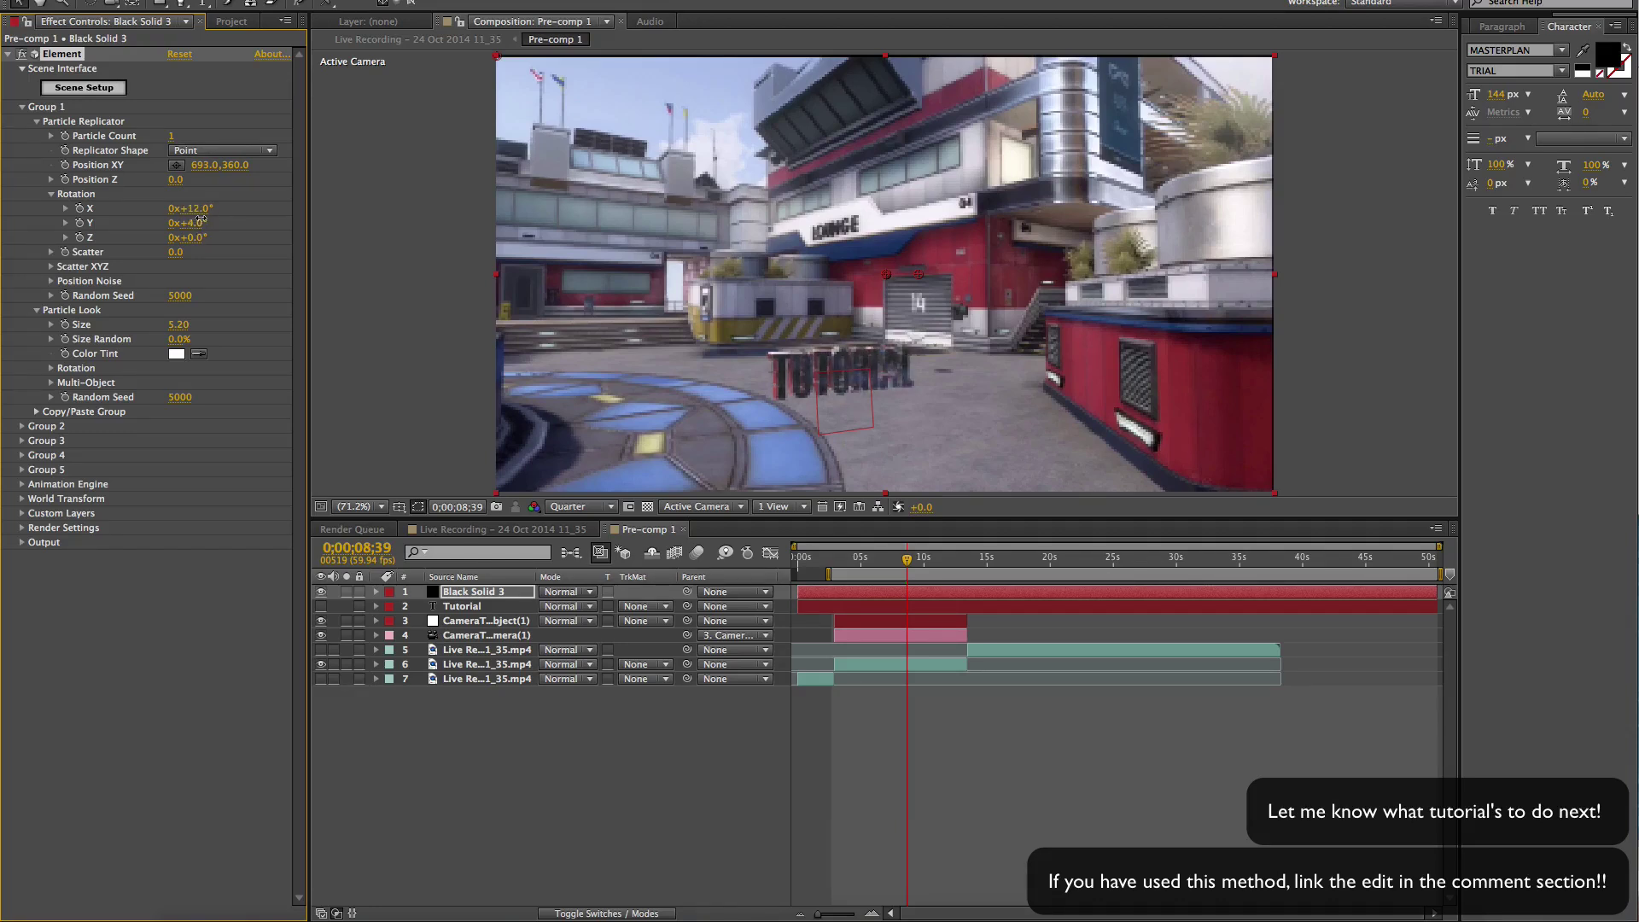
pyautogui.moveTo(201, 219); pyautogui.dragTo(192, 234)
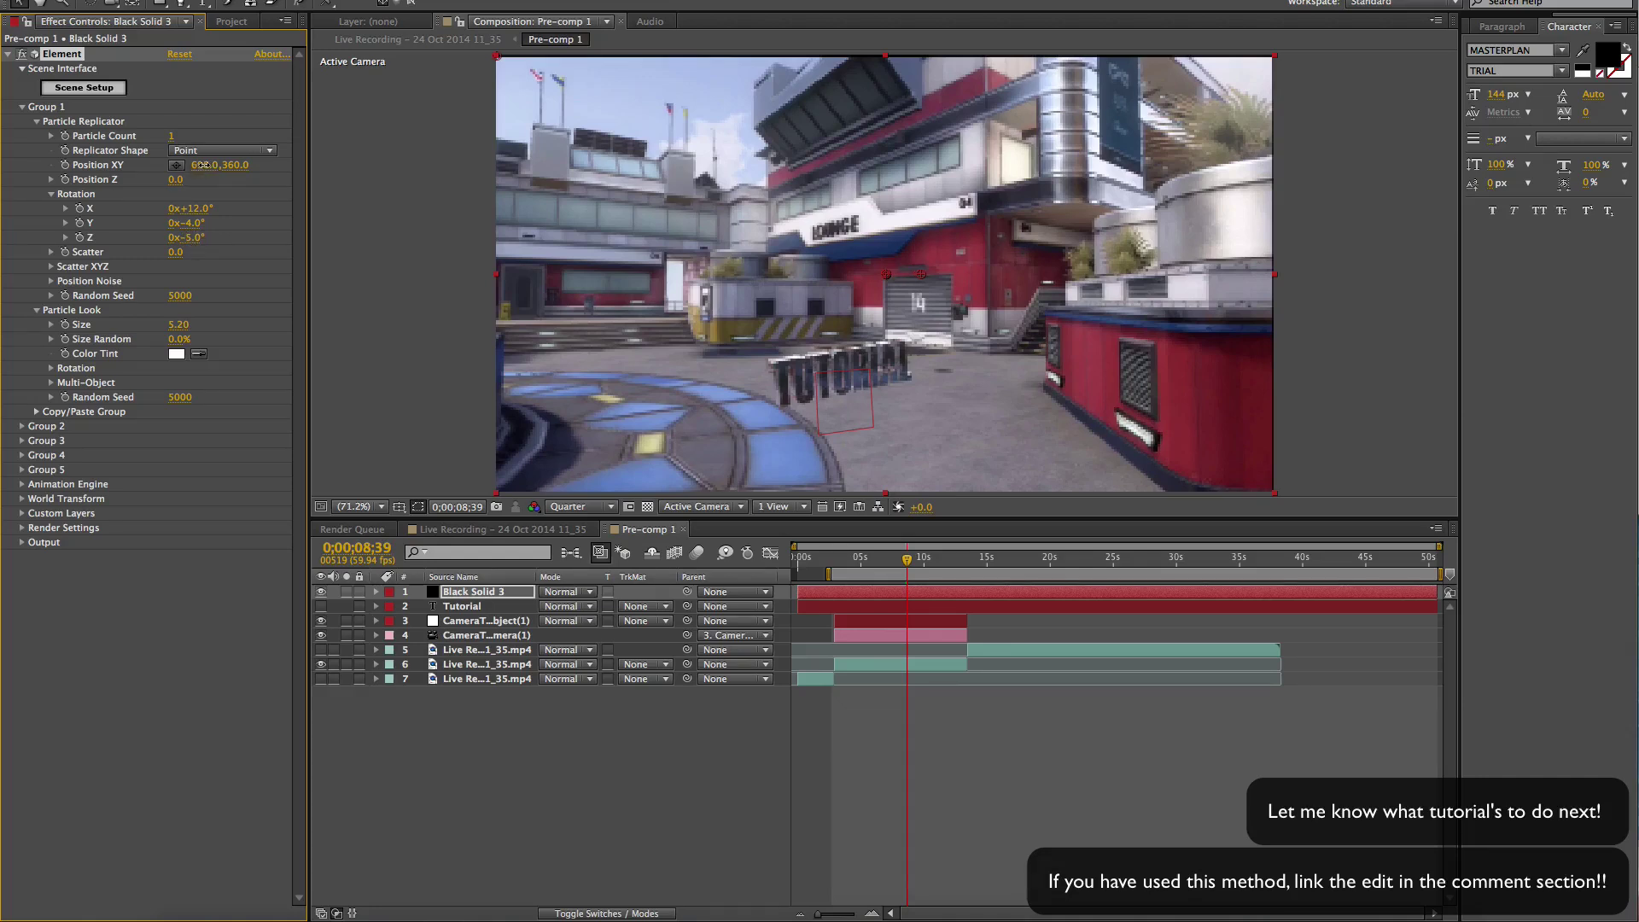
pyautogui.moveTo(201, 164); pyautogui.dragTo(205, 164)
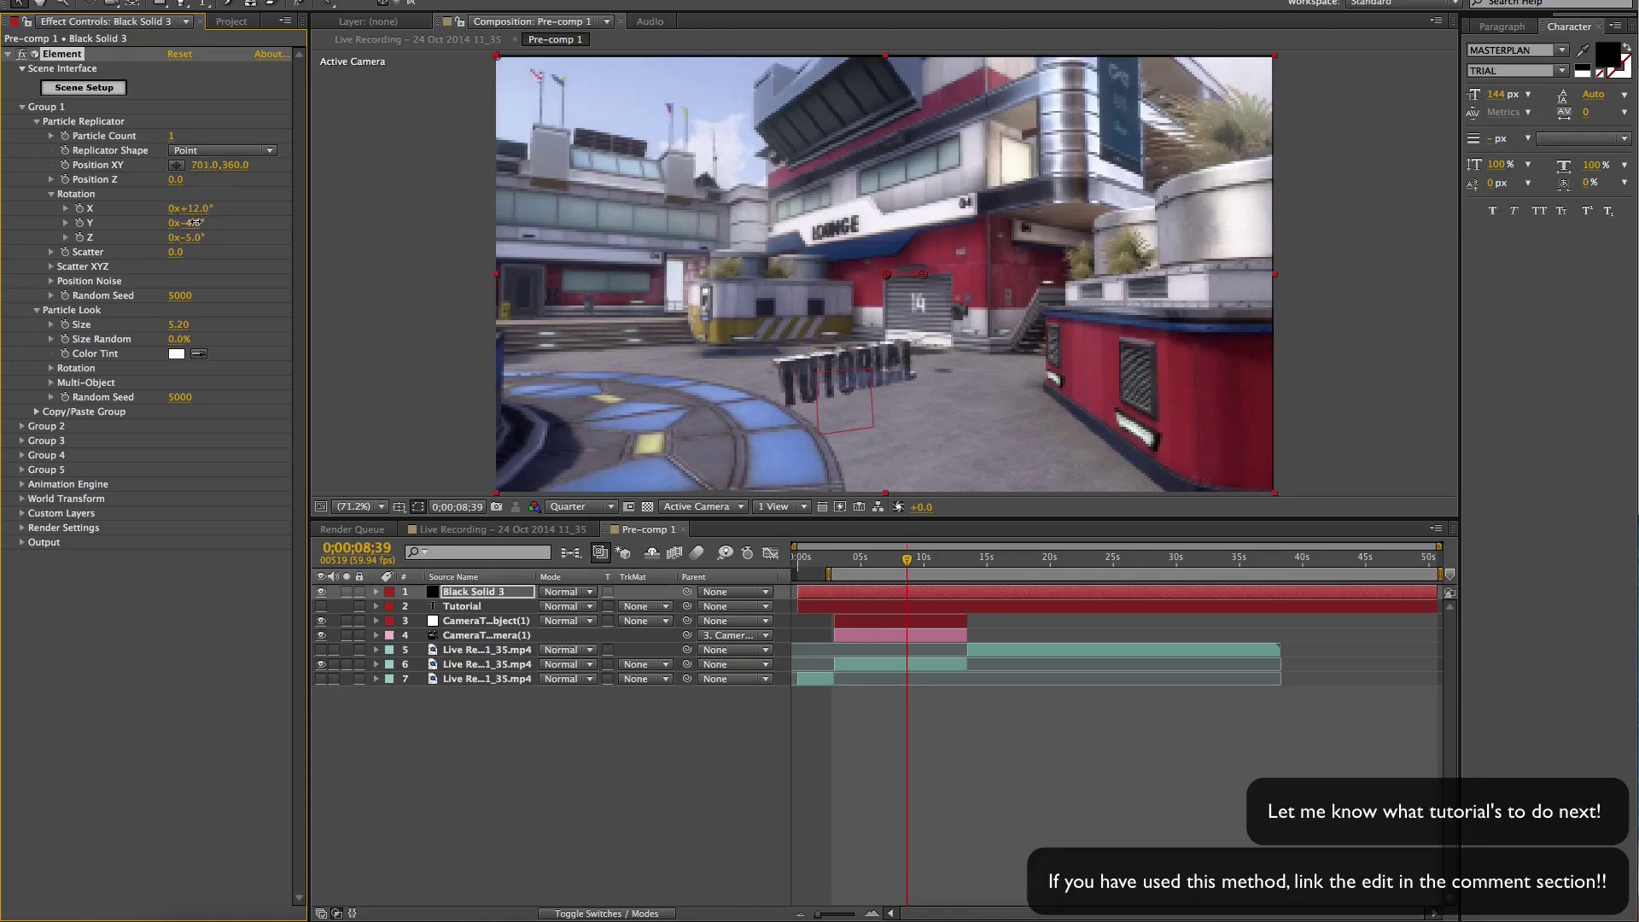
pyautogui.moveTo(193, 223); pyautogui.dragTo(198, 223)
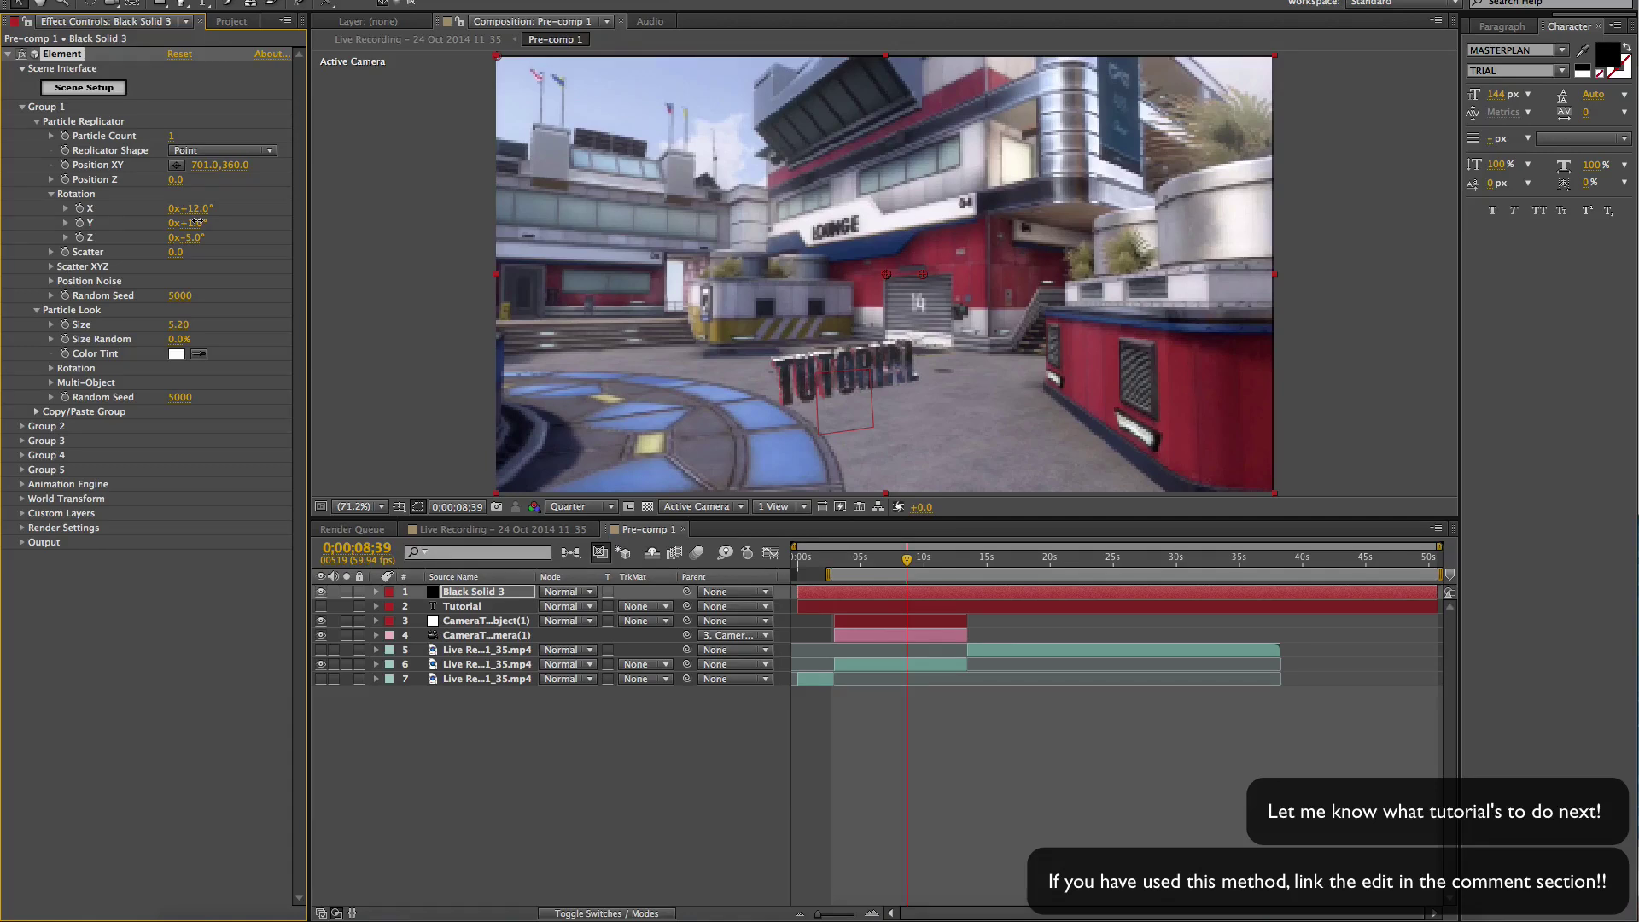
pyautogui.moveTo(198, 237); pyautogui.dragTo(199, 237)
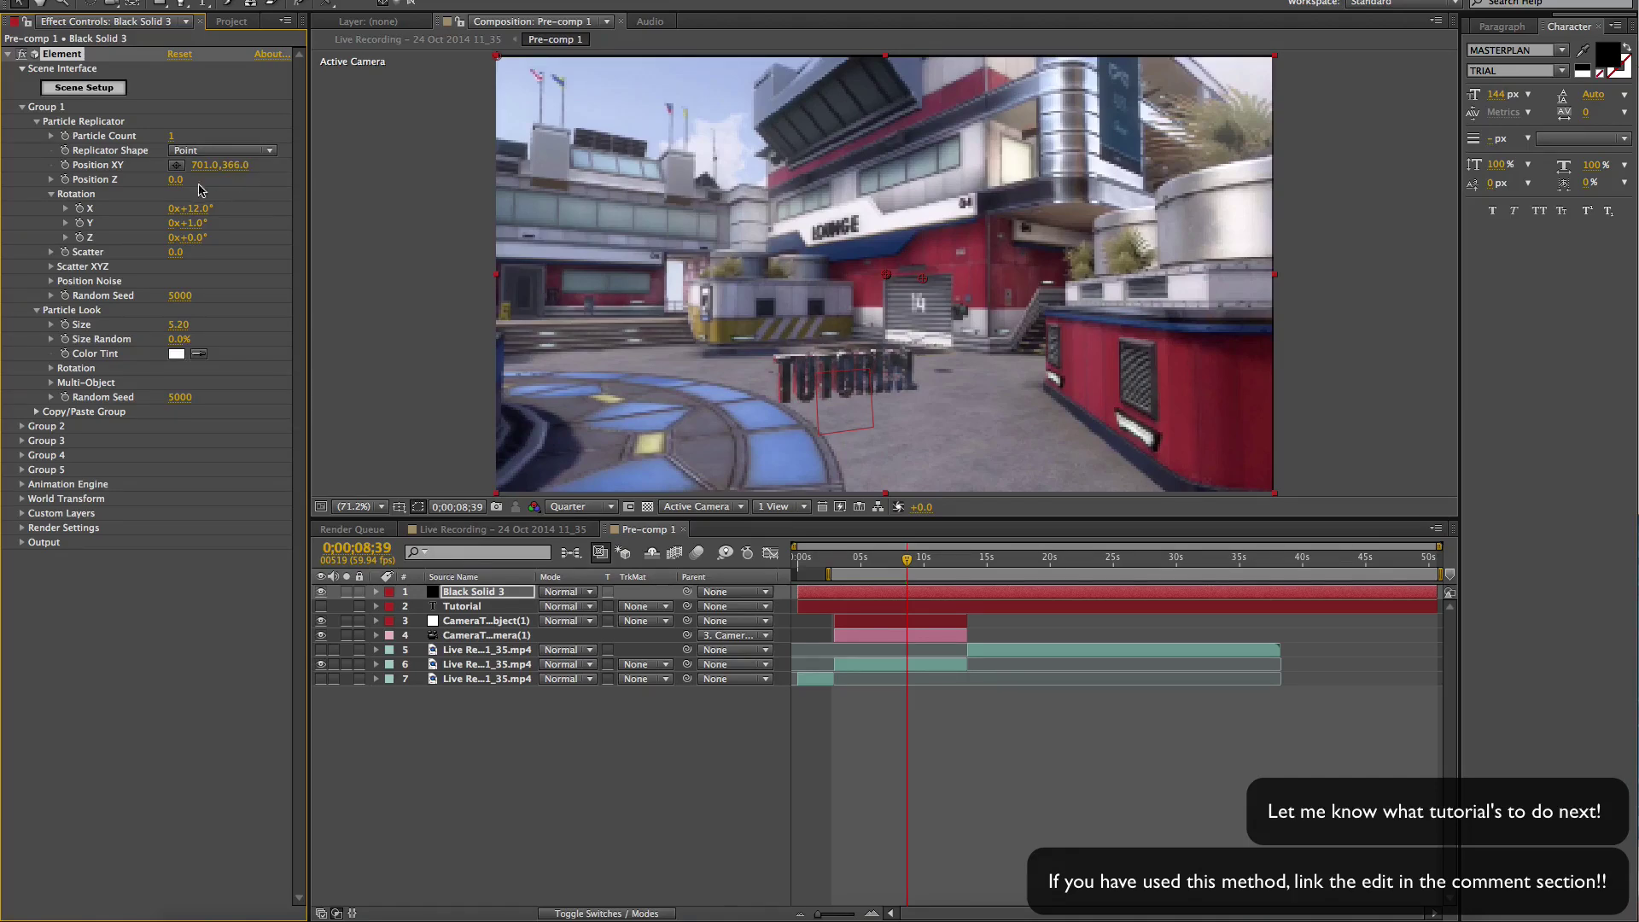
# - Enable per-letter multi-object variation with 14° random rotation, then collapse Group 1
pyautogui.click(51, 383)
pyautogui.click(172, 397)
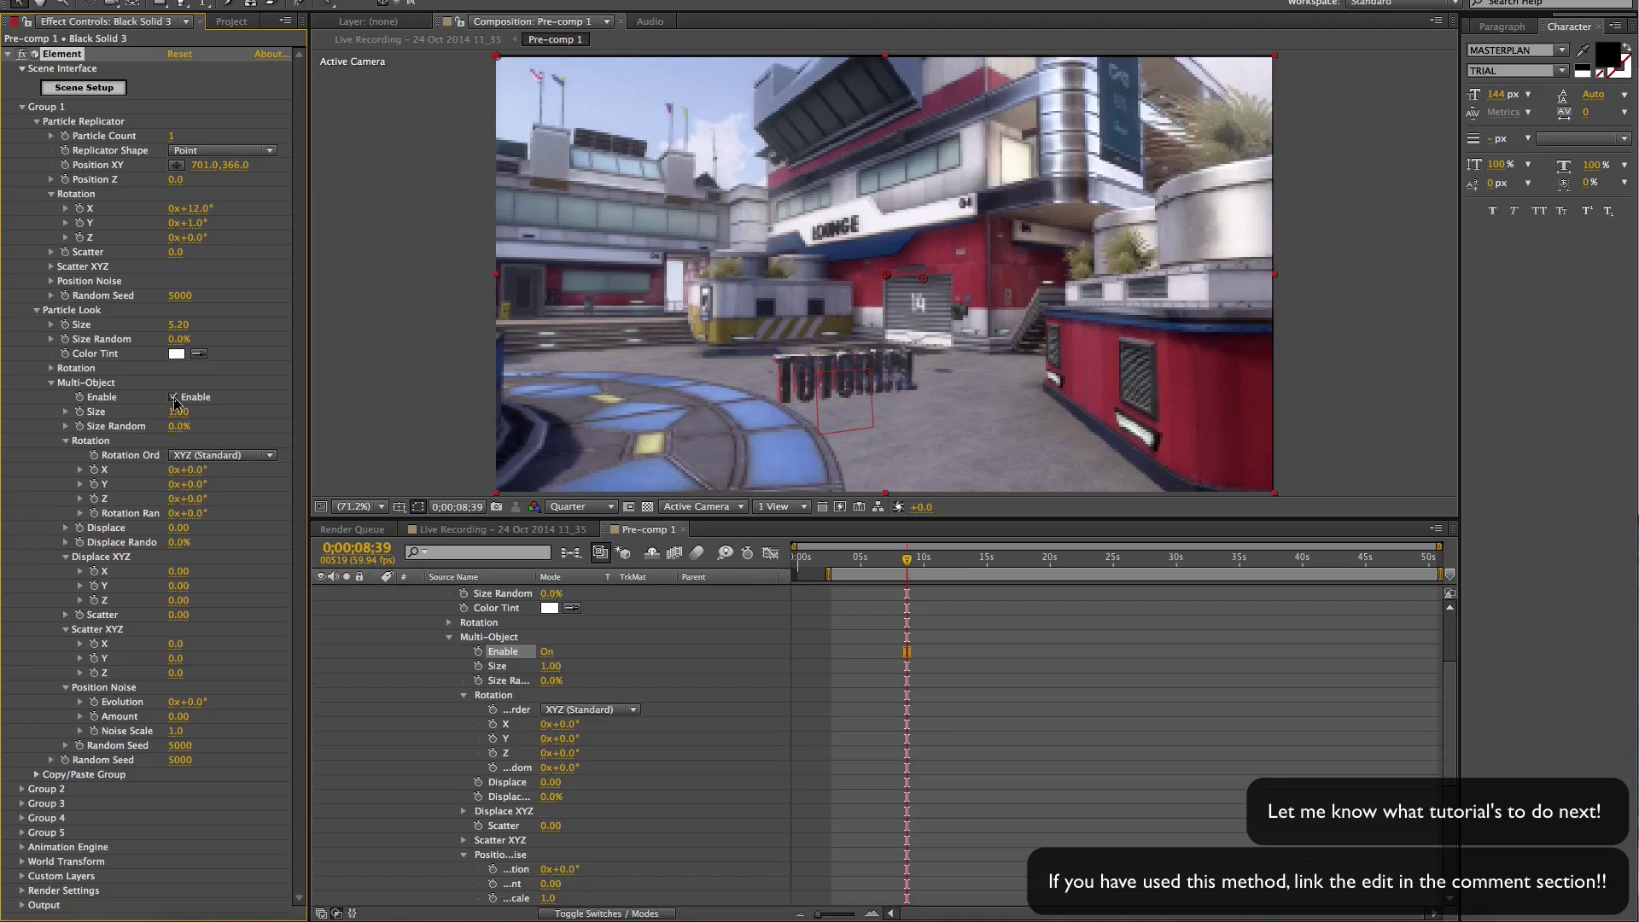
pyautogui.moveTo(185, 515); pyautogui.dragTo(213, 515)
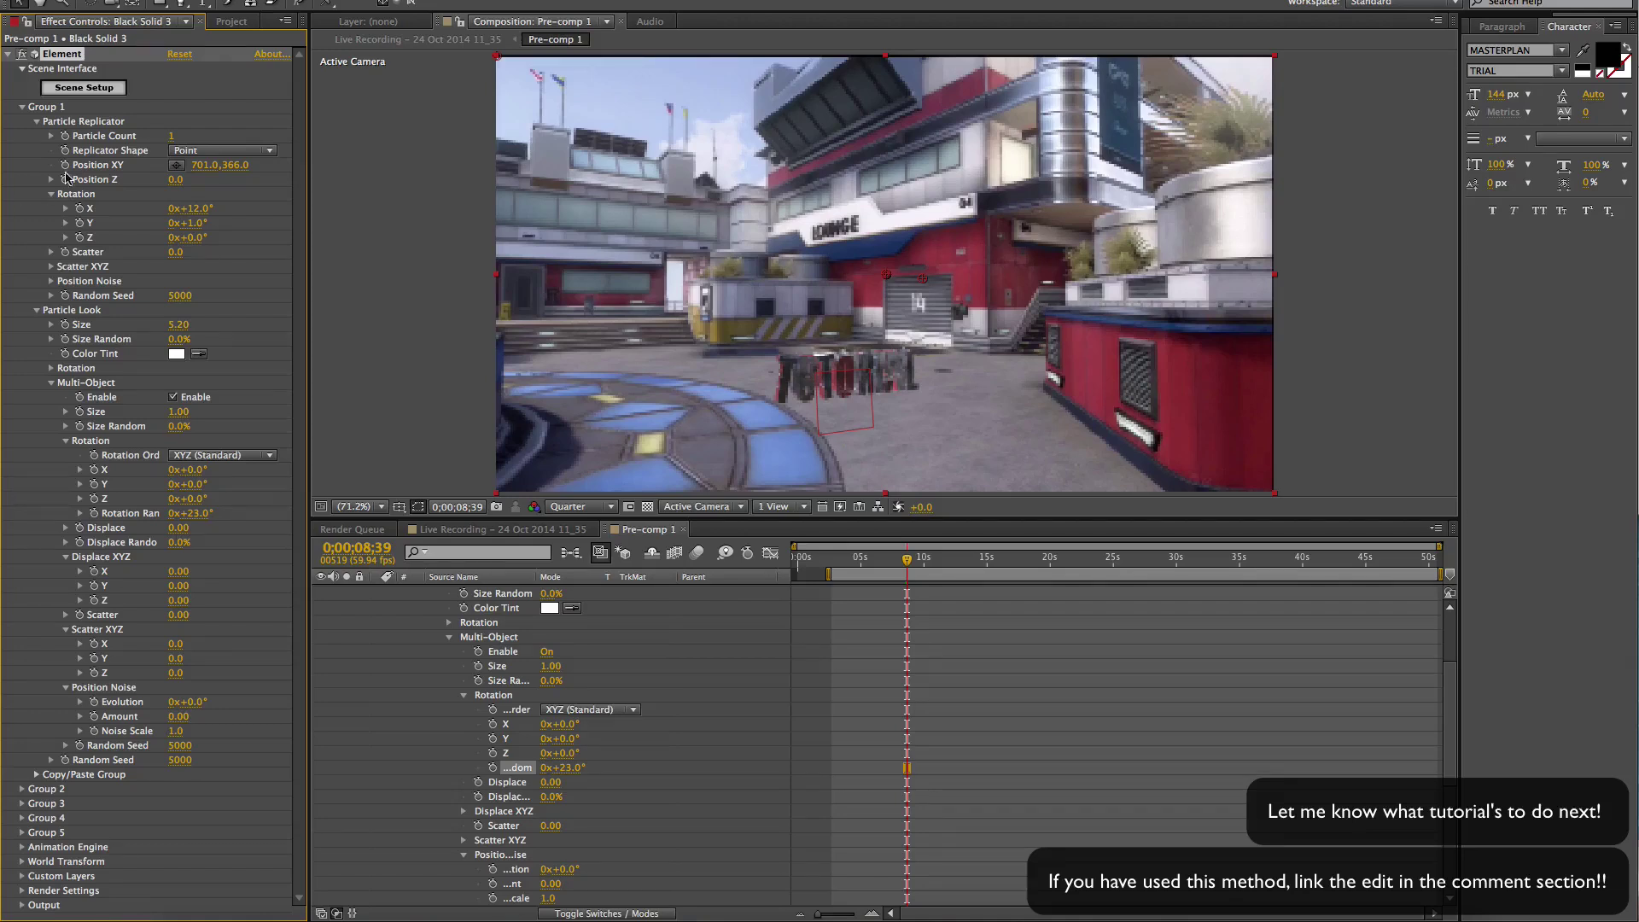
pyautogui.click(23, 107)
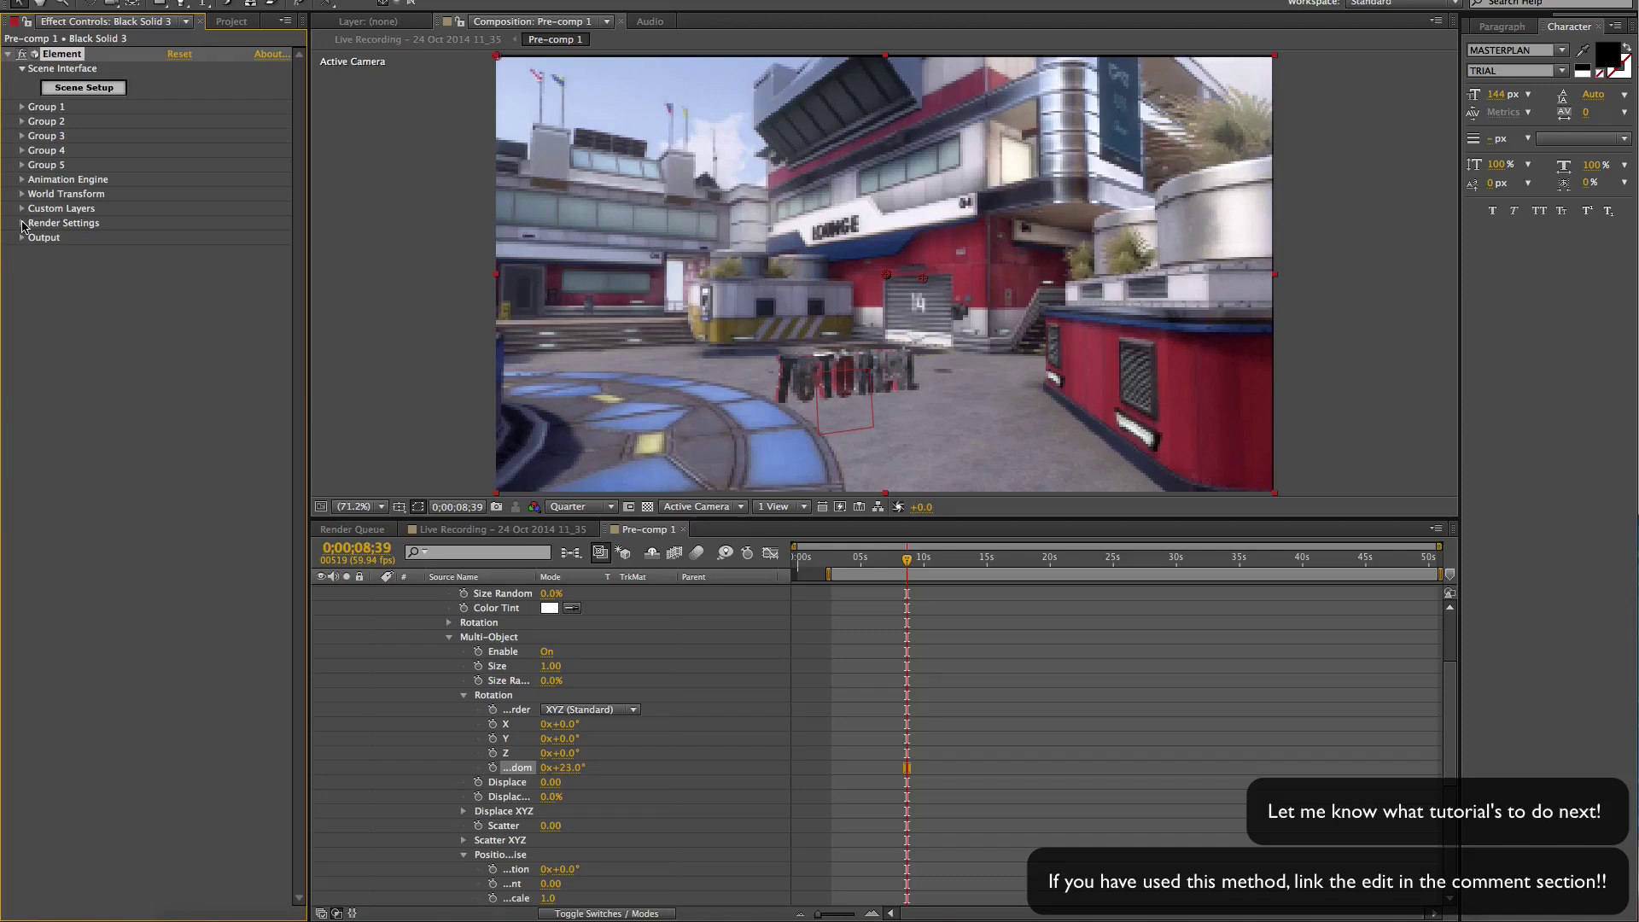
# - Turn on ambient occlusion (SSAO) at intensity 10 and collapse Render Settings
pyautogui.click(22, 224)
pyautogui.click(36, 282)
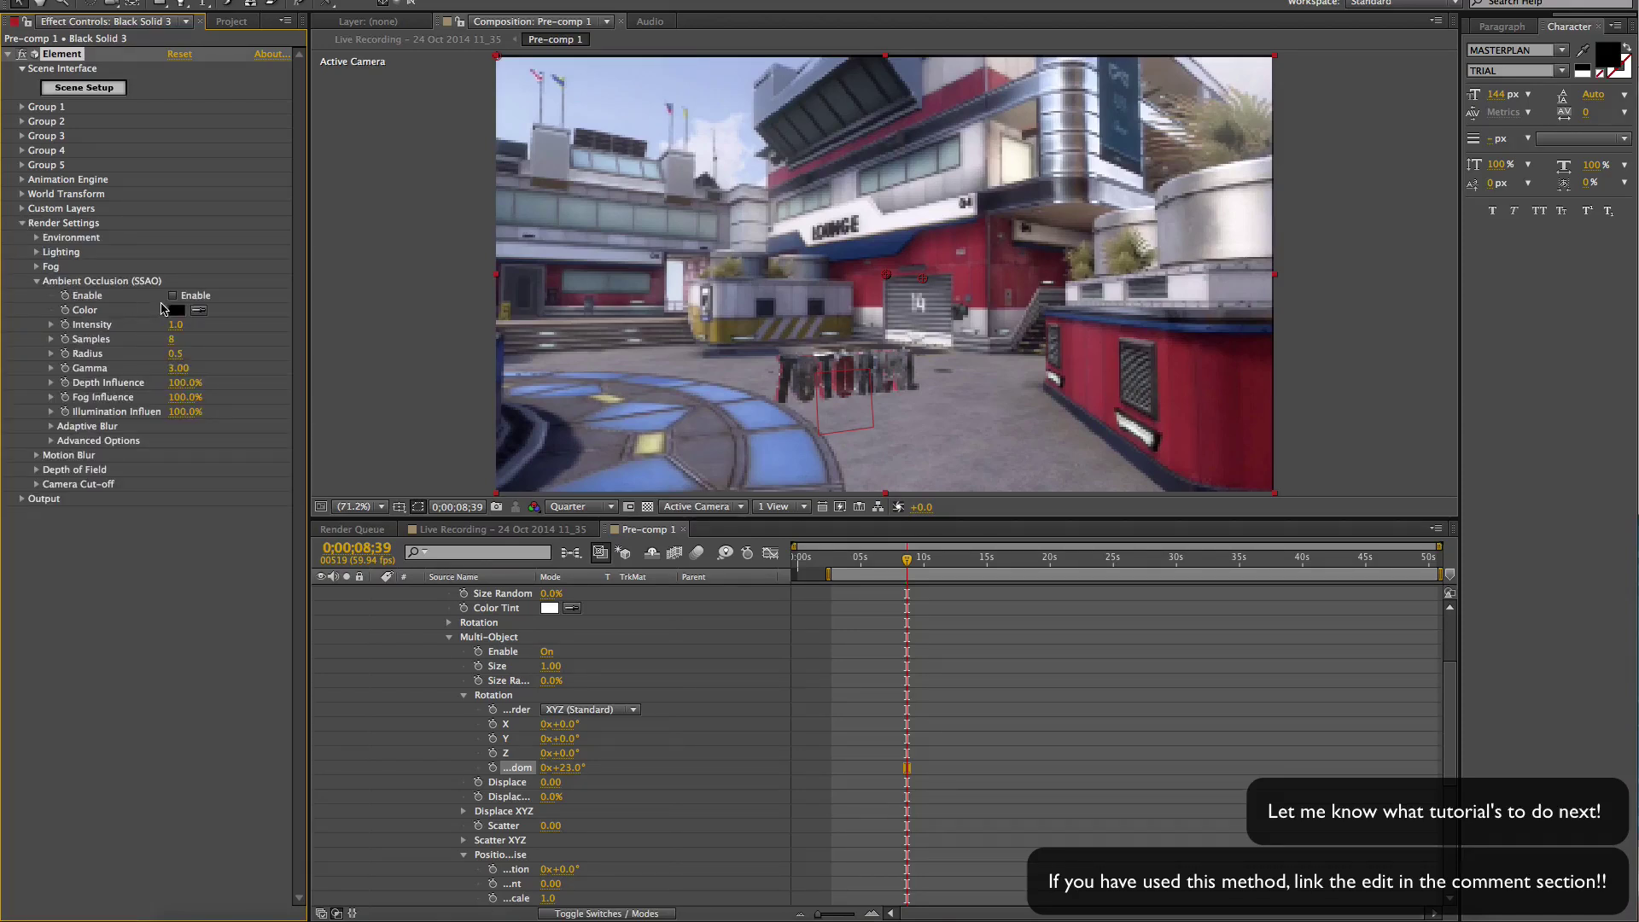
pyautogui.click(172, 295)
pyautogui.moveTo(175, 324); pyautogui.dragTo(394, 326)
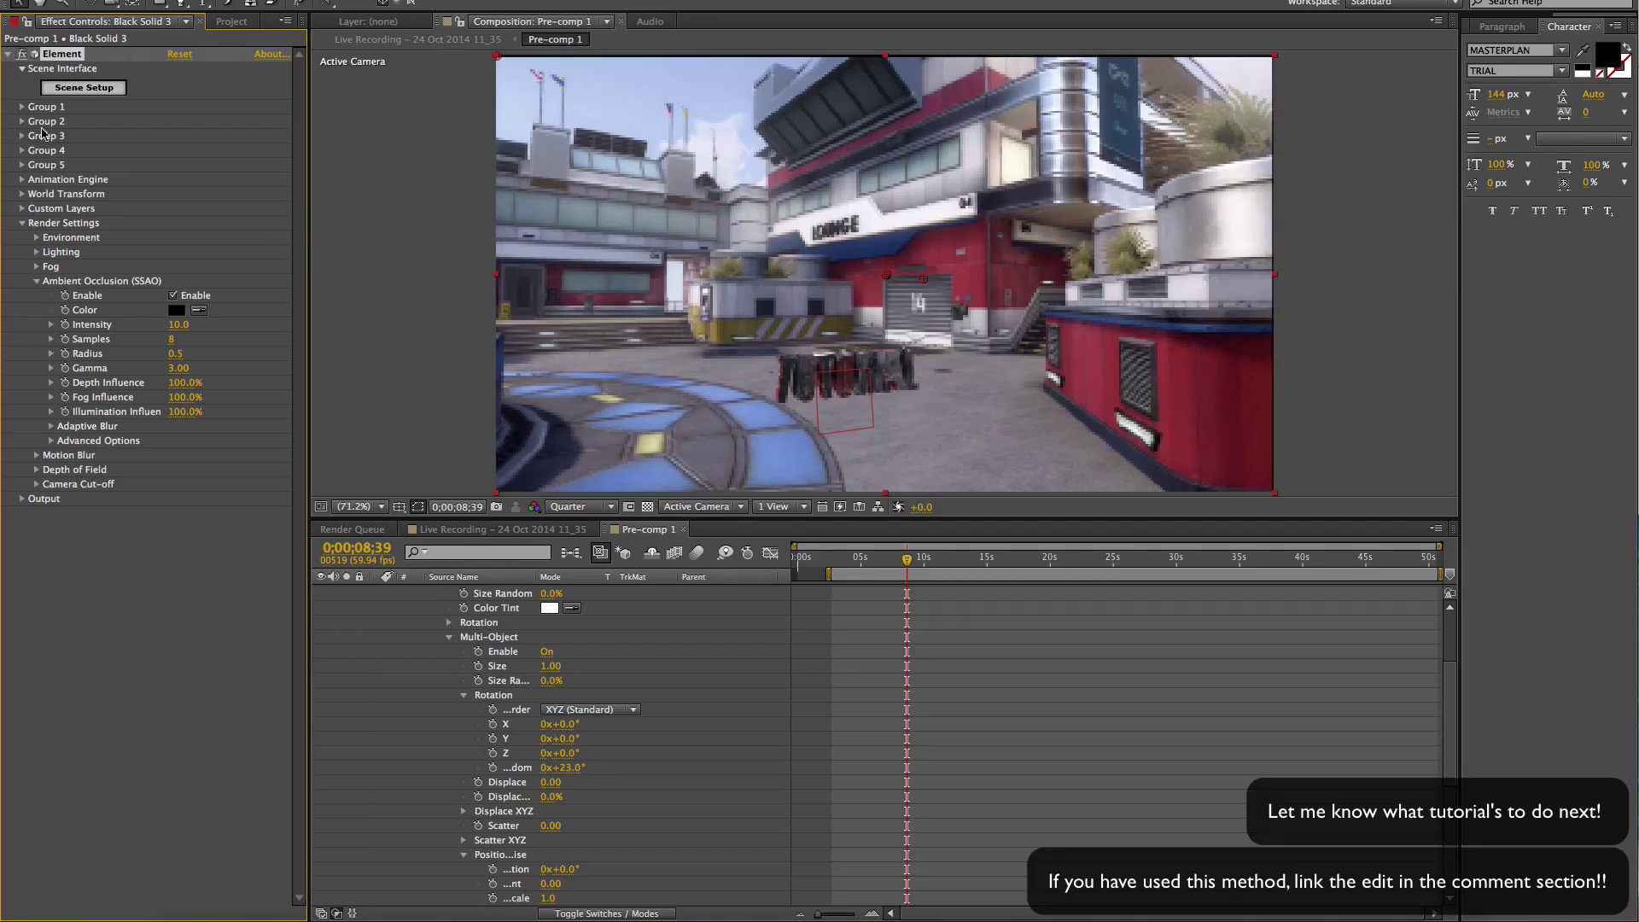
pyautogui.click(21, 223)
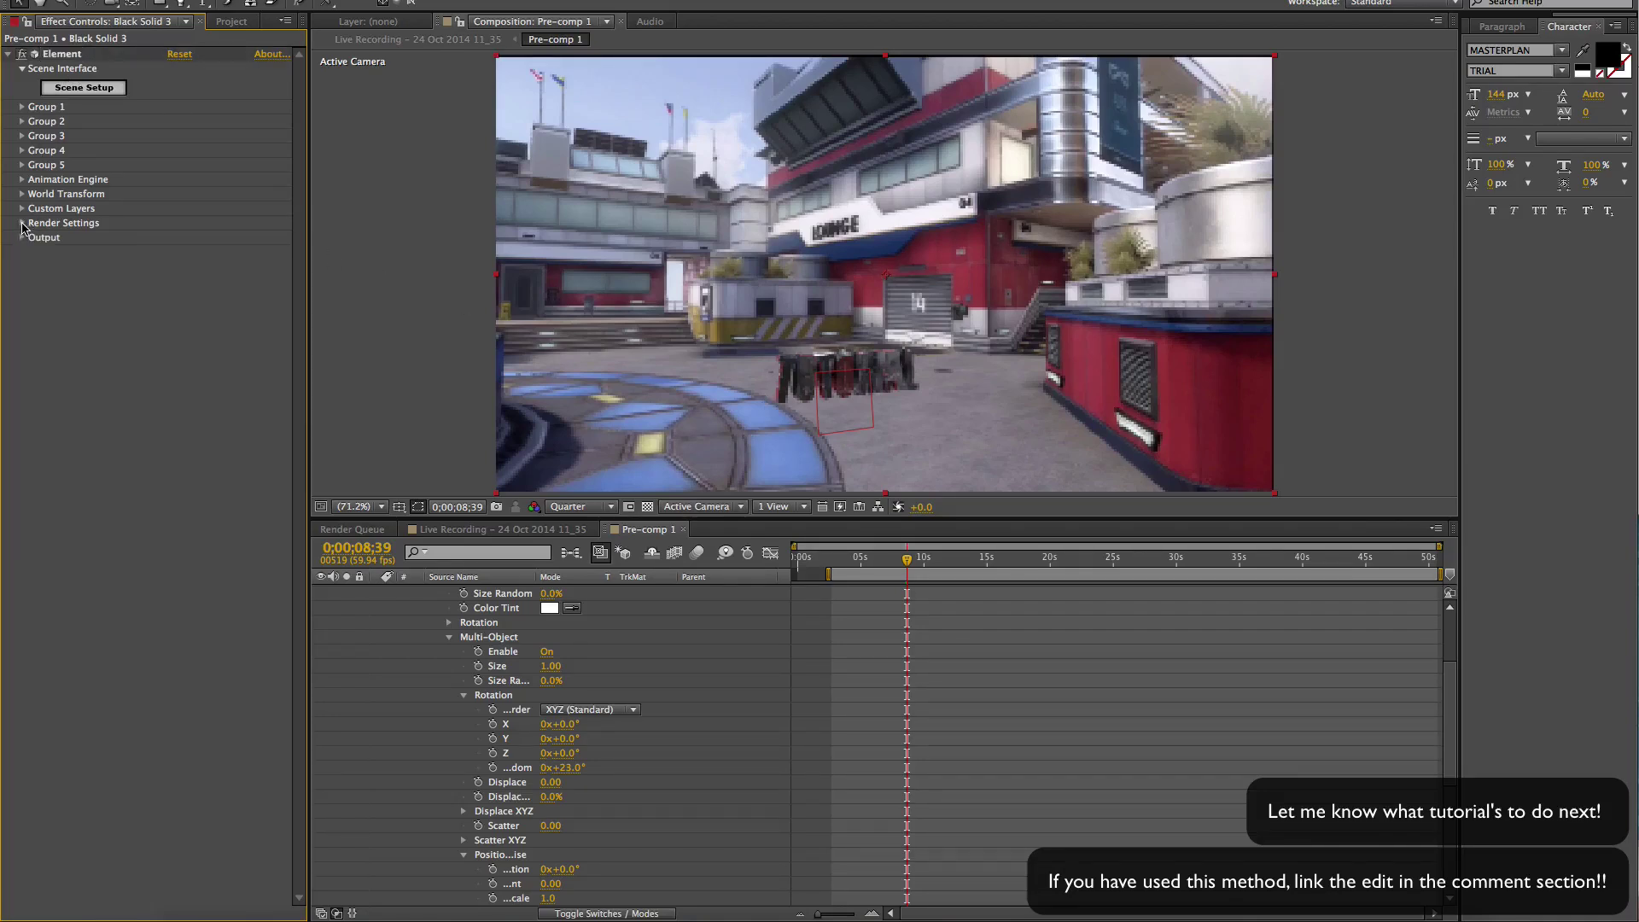
# - In Element's scene setup, add a plane primitive with gold_scratches material in group 2, then apply
pyautogui.click(84, 88)
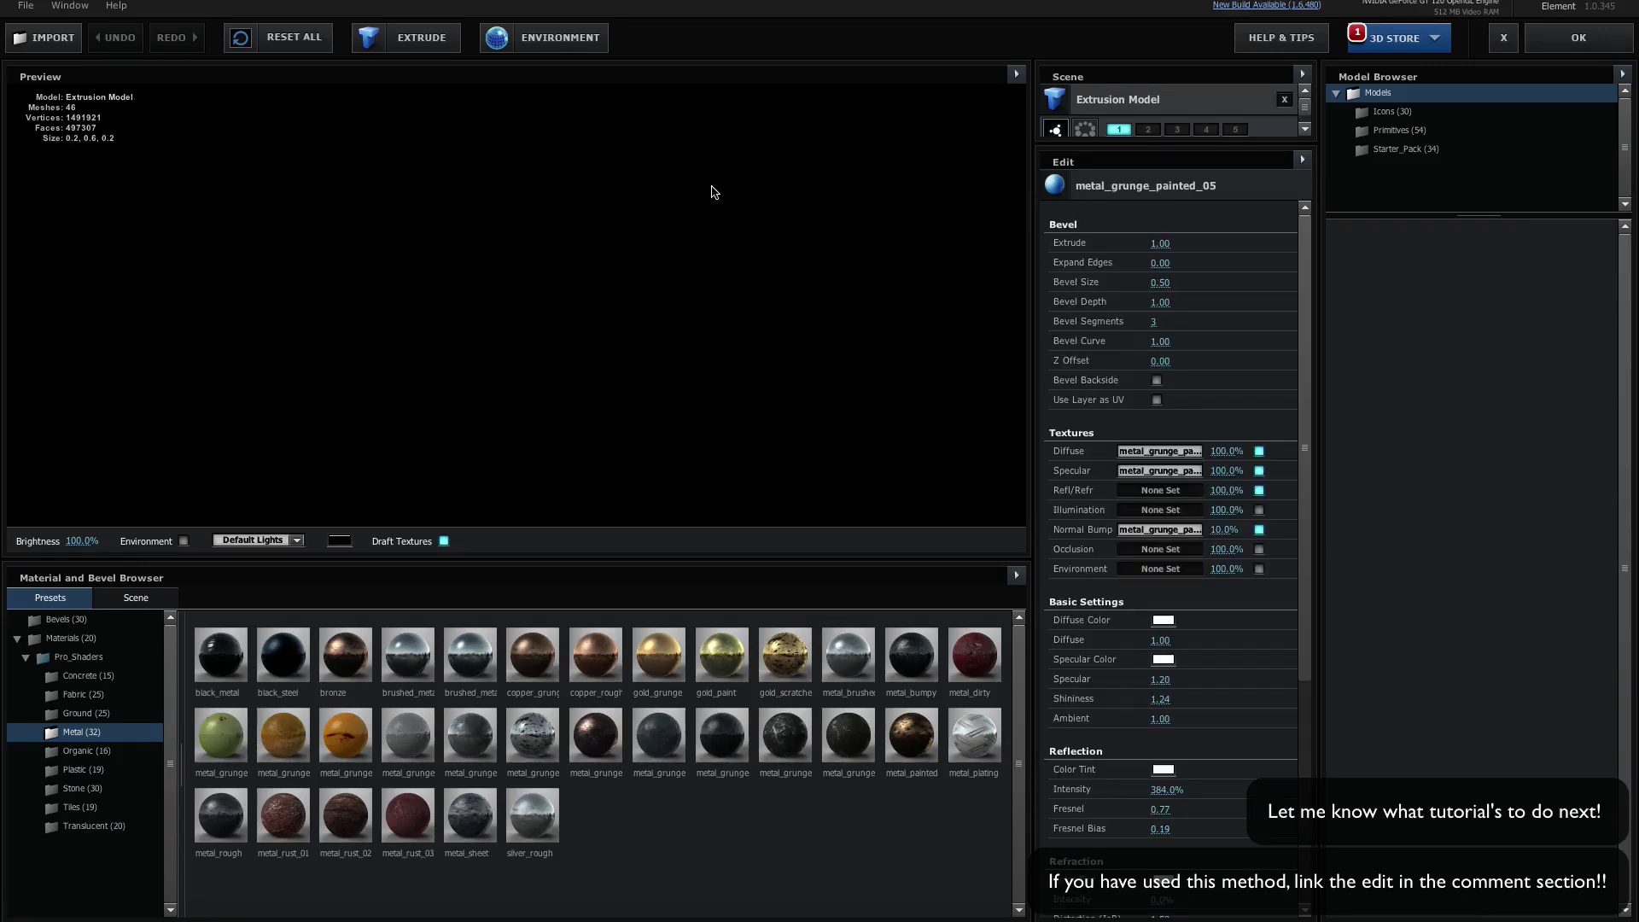
pyautogui.click(1392, 132)
pyautogui.click(1432, 753)
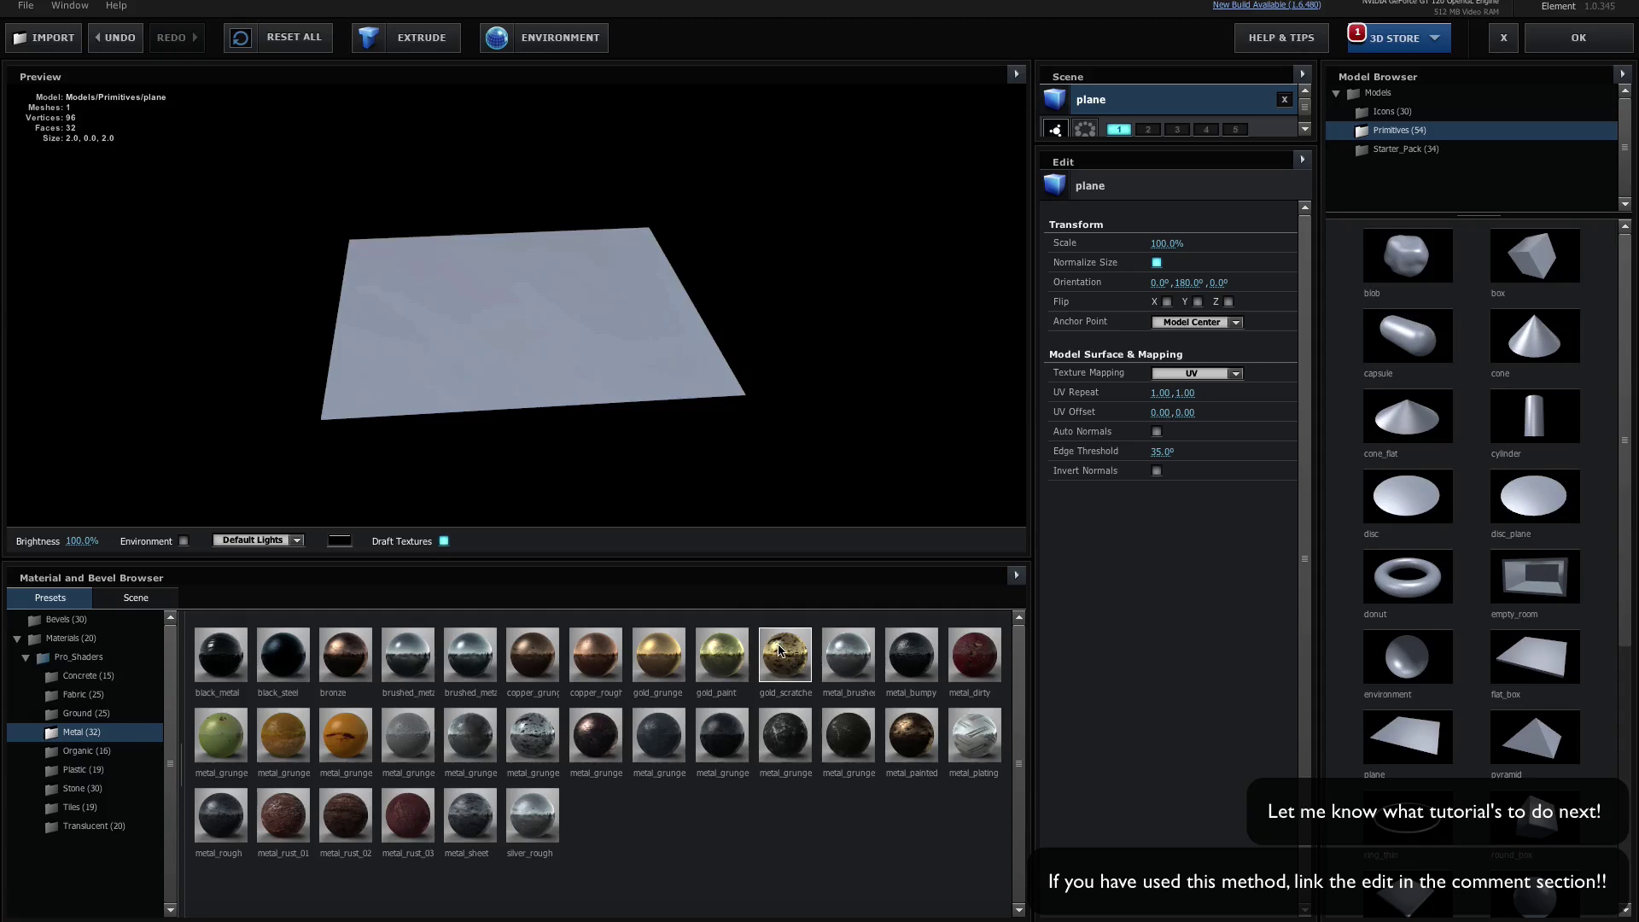
pyautogui.moveTo(784, 653); pyautogui.dragTo(626, 461)
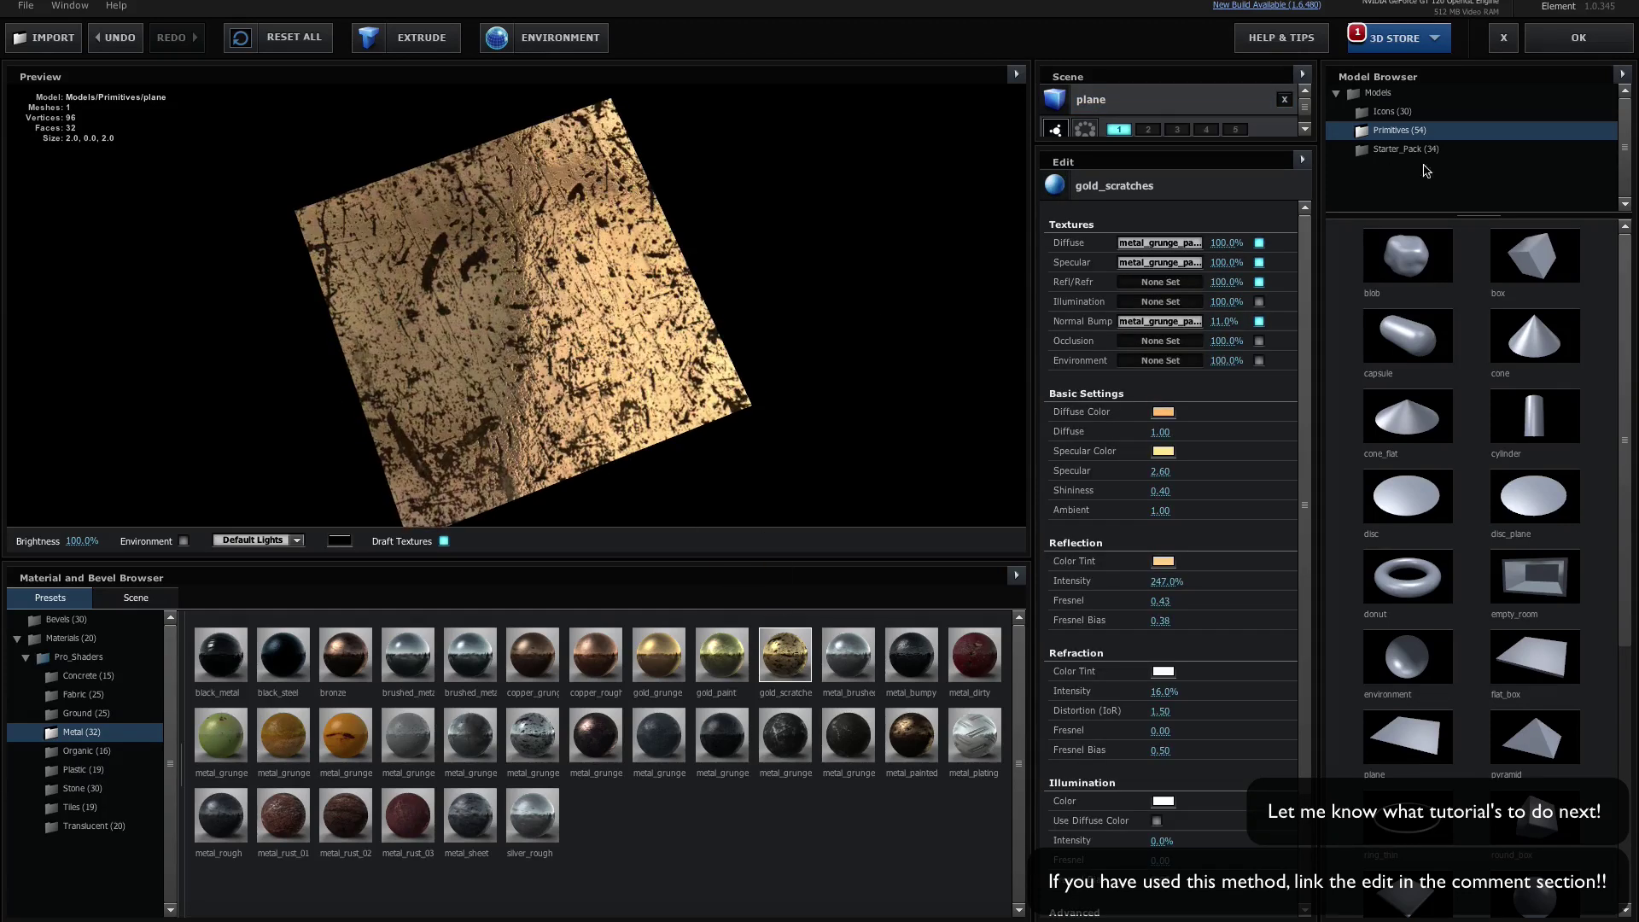
pyautogui.click(1149, 129)
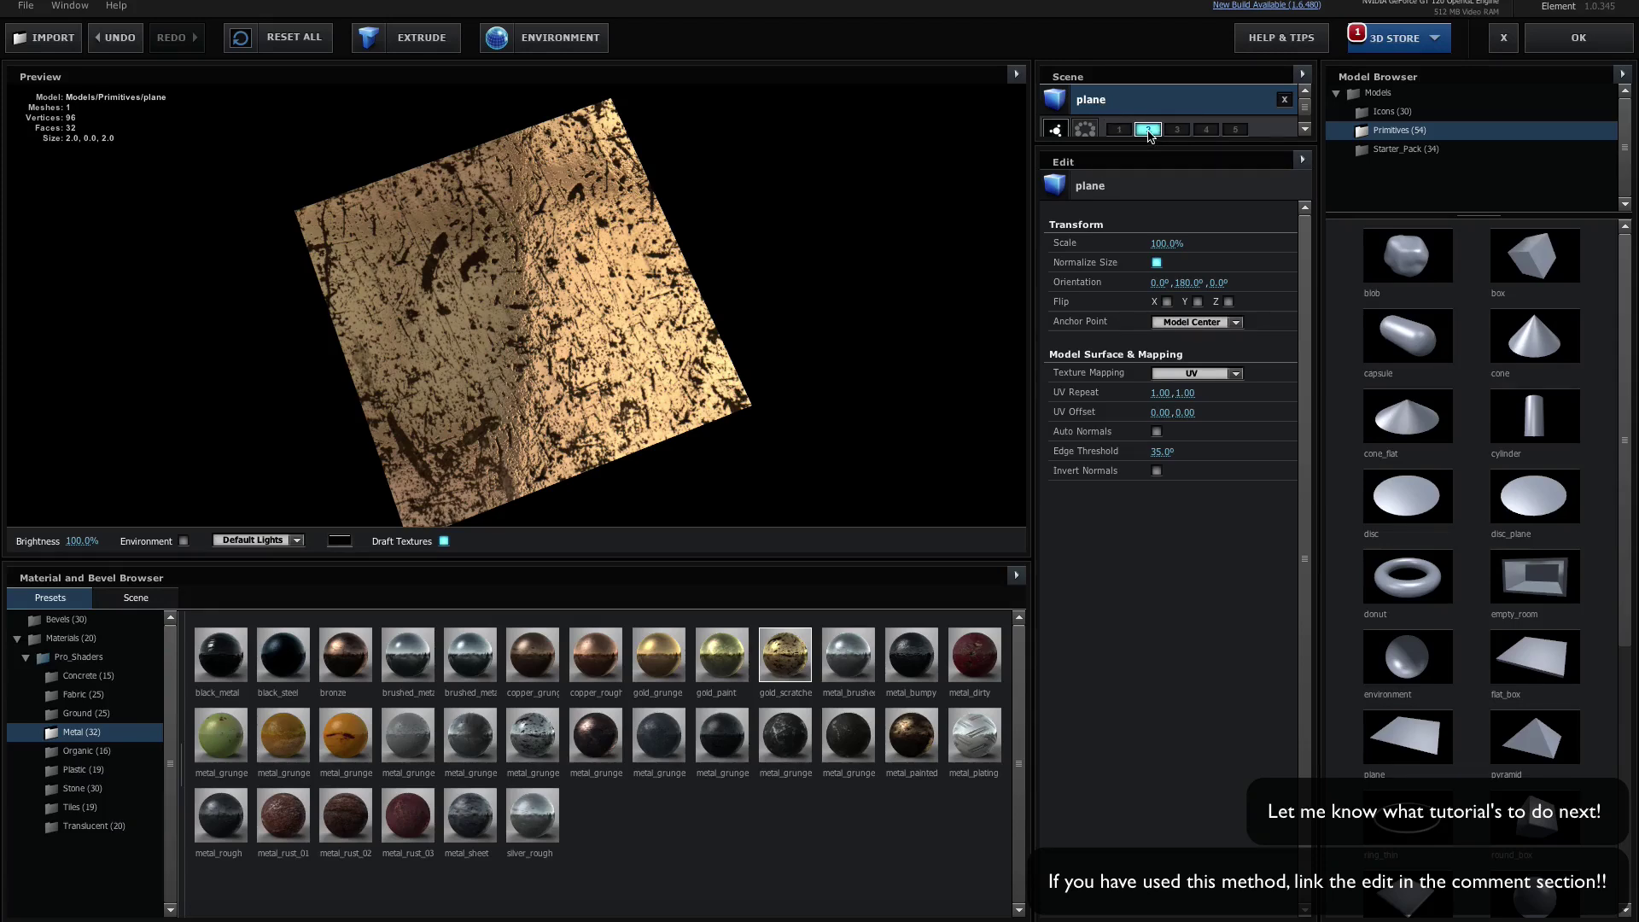
pyautogui.click(1550, 49)
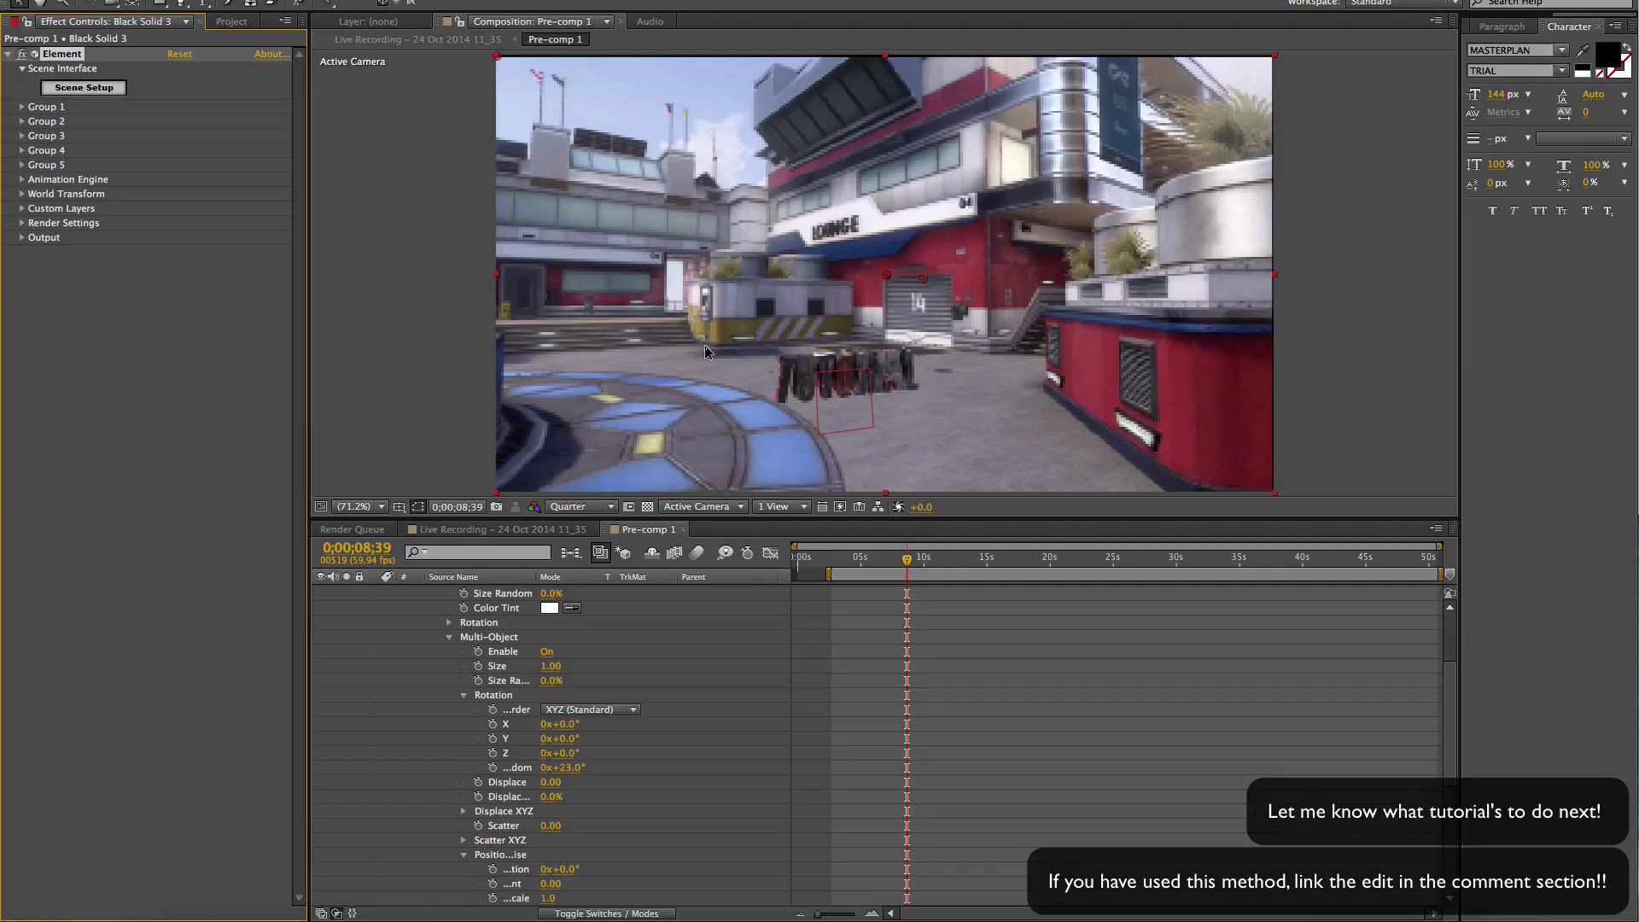
# - Expand Group 2's settings and tilt the plane 10° on the X axis
pyautogui.click(24, 123)
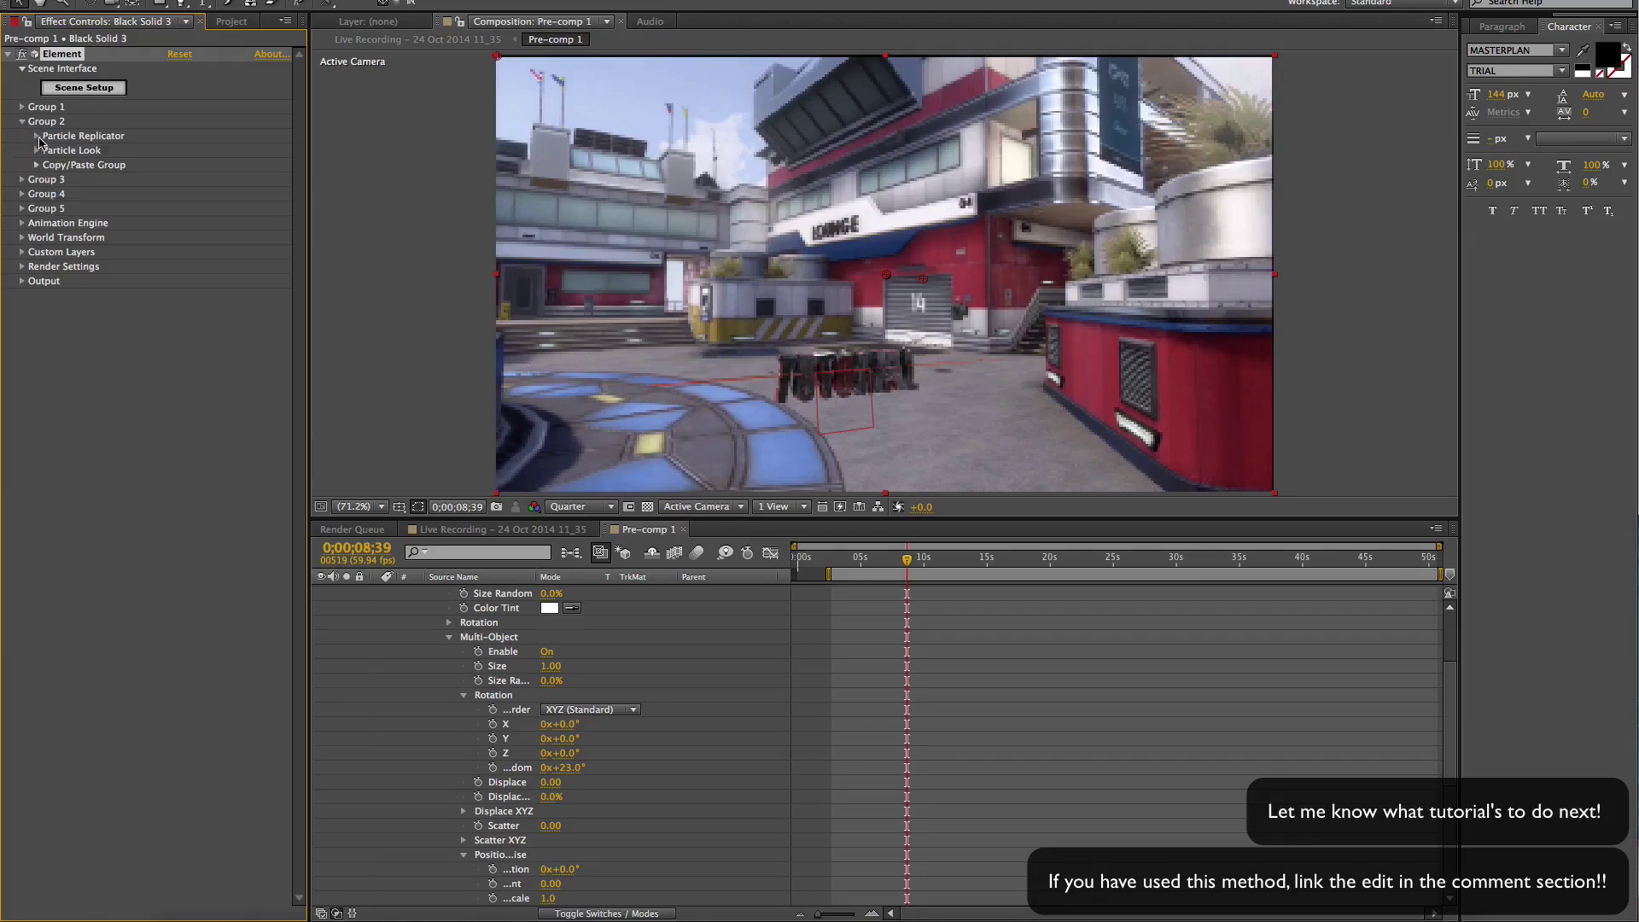
pyautogui.click(37, 136)
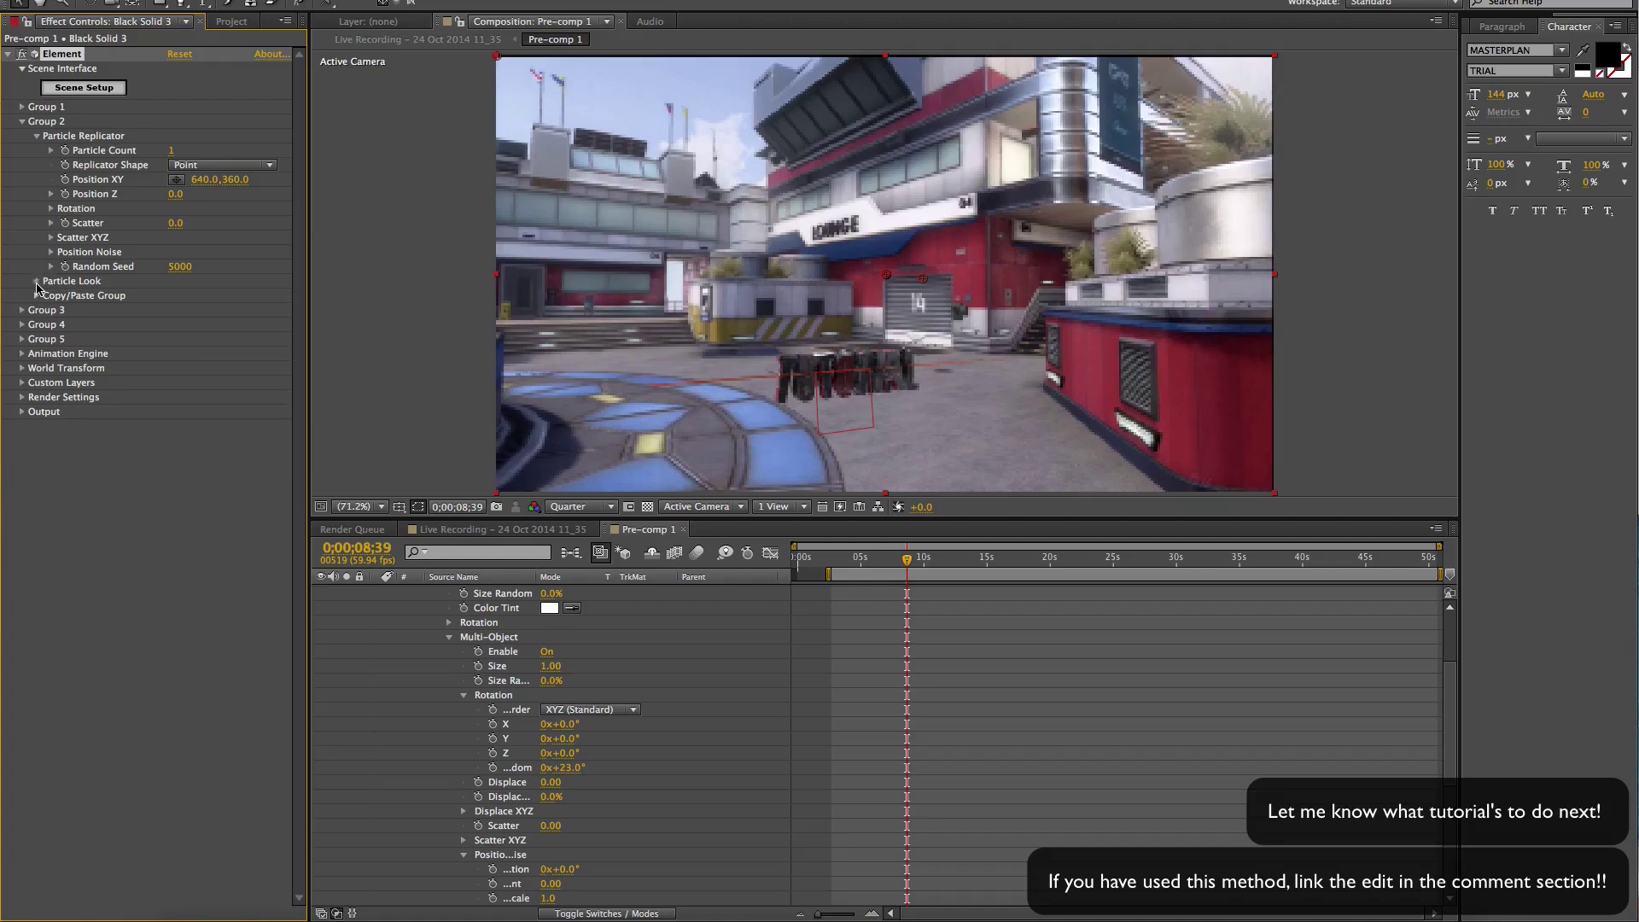
pyautogui.click(37, 281)
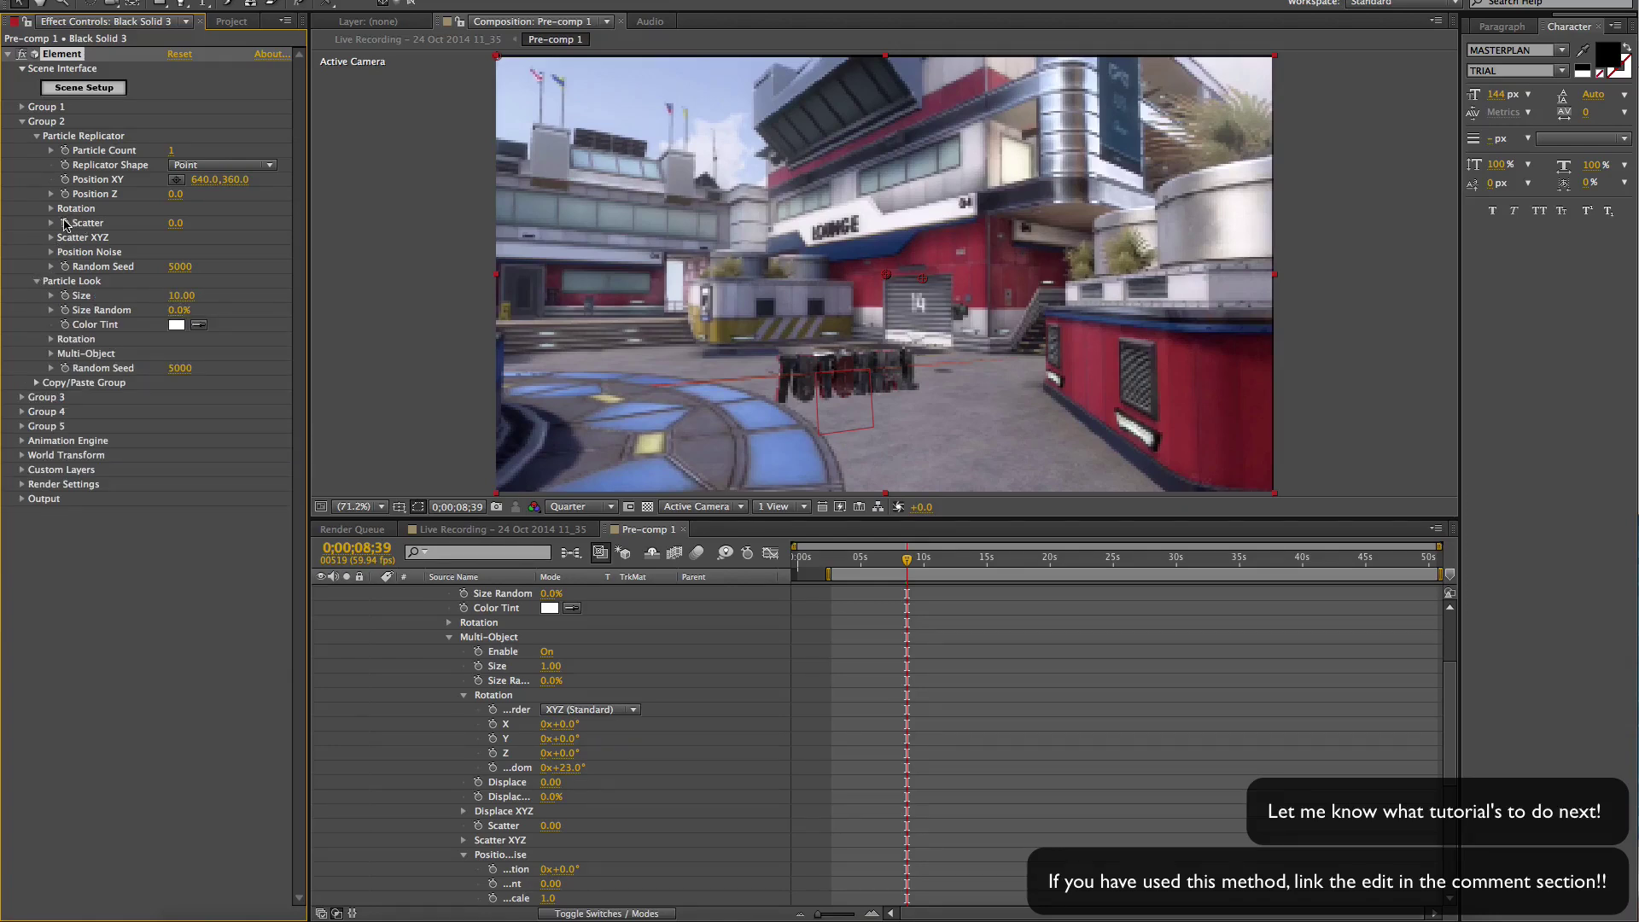
pyautogui.click(51, 209)
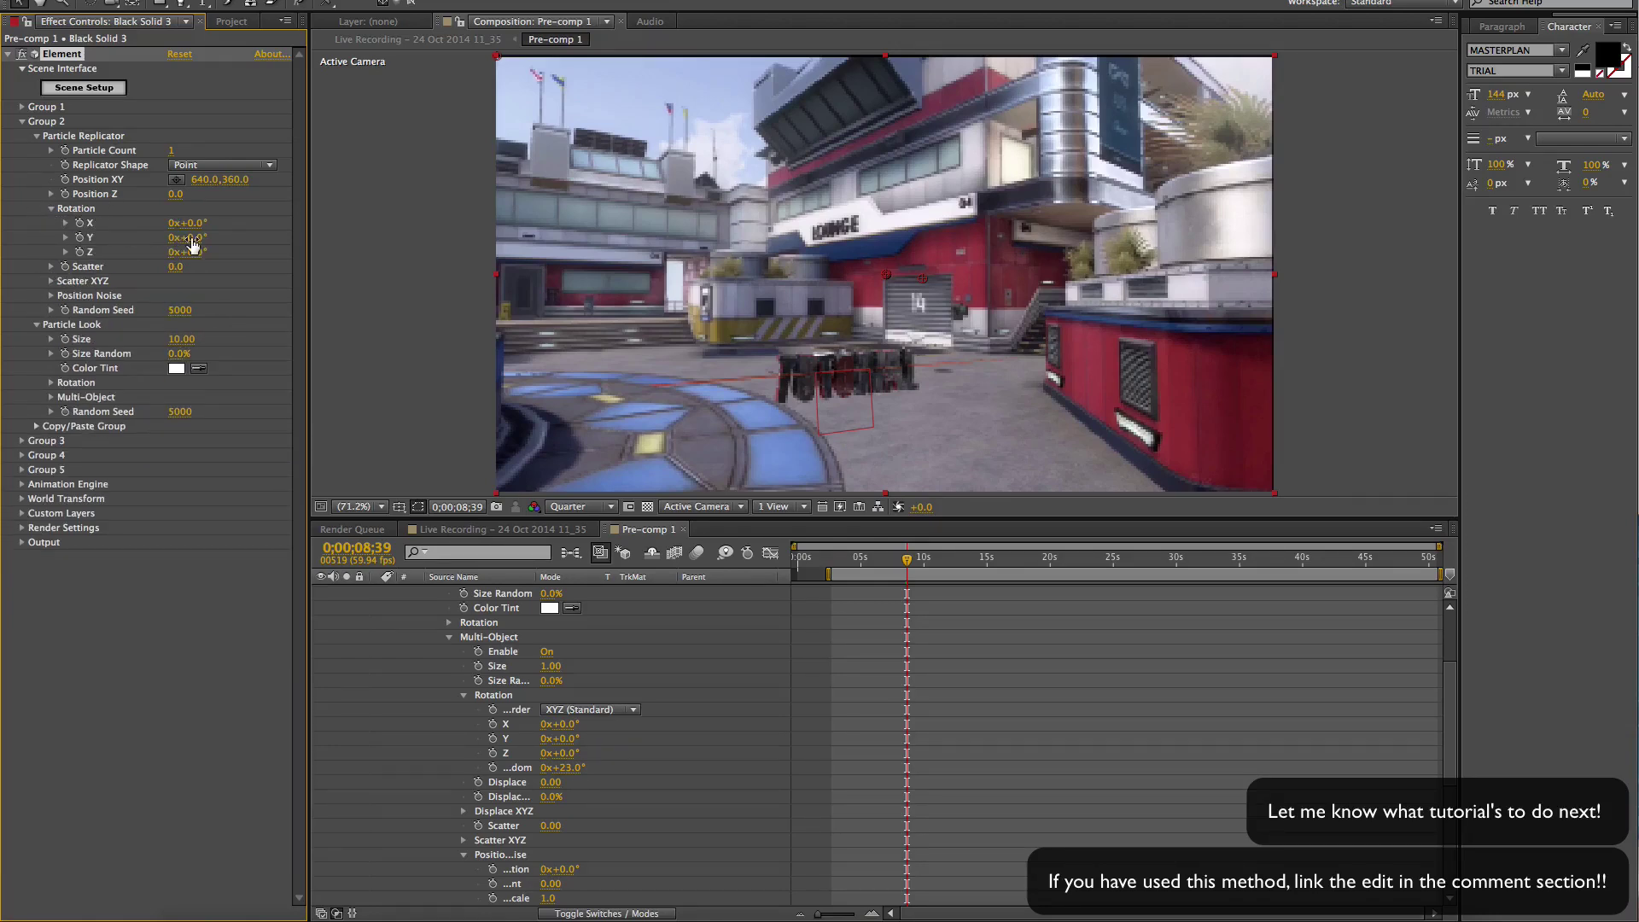
pyautogui.moveTo(189, 224); pyautogui.dragTo(202, 223)
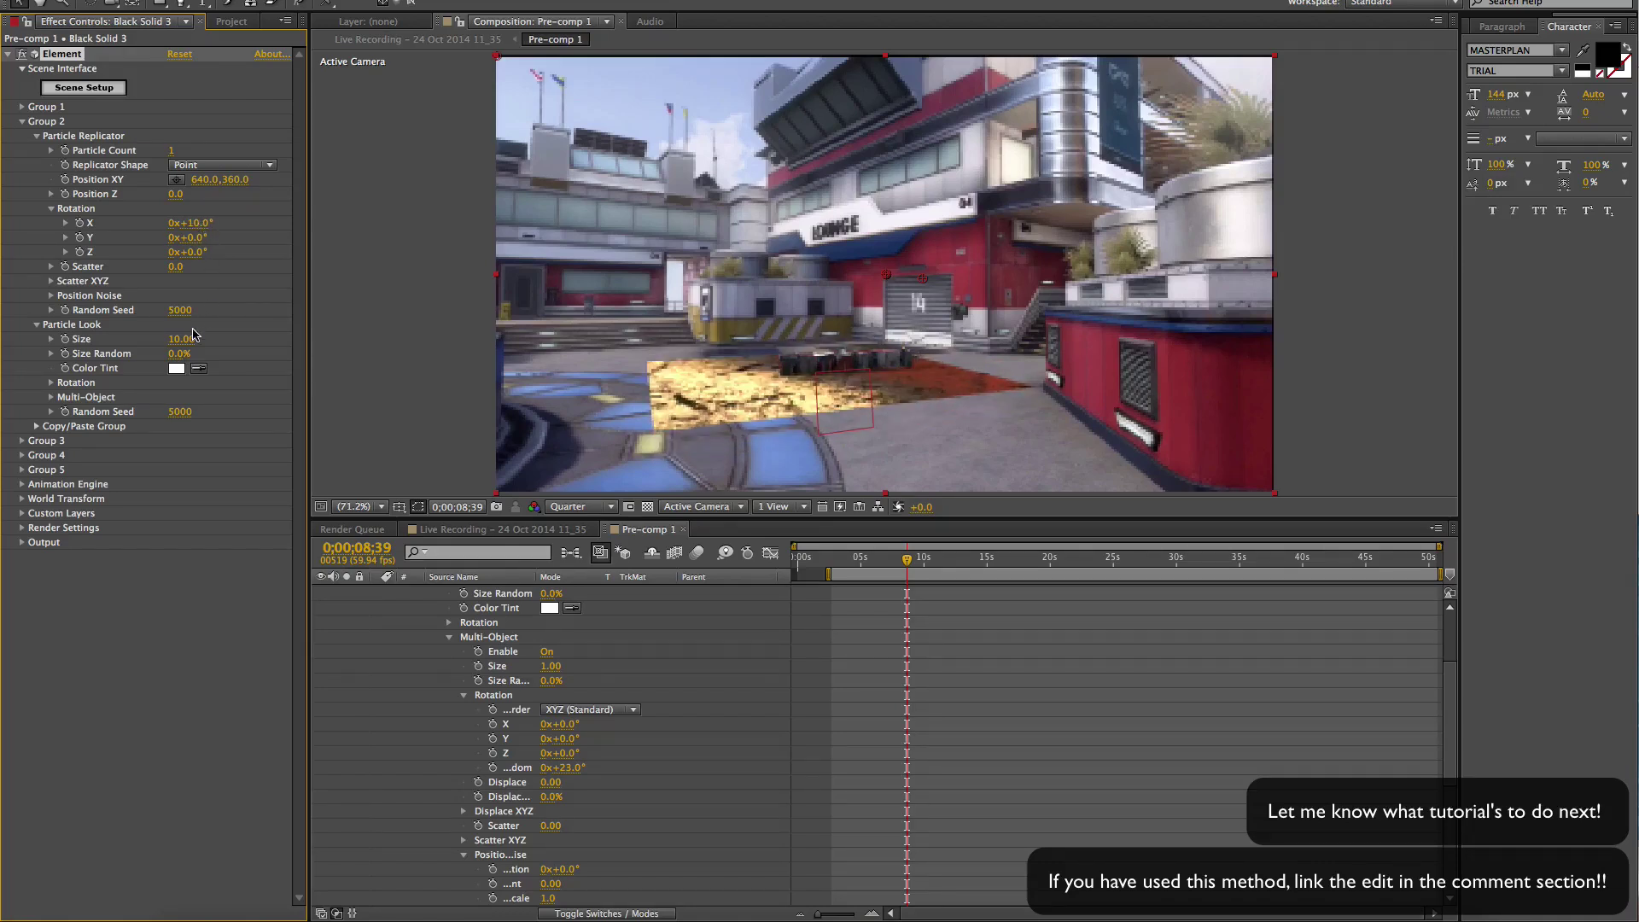
# - Move the plane to 706, 398, enlarge it to size 22.86, and reopen Scene Setup
pyautogui.moveTo(224, 180); pyautogui.dragTo(258, 182)
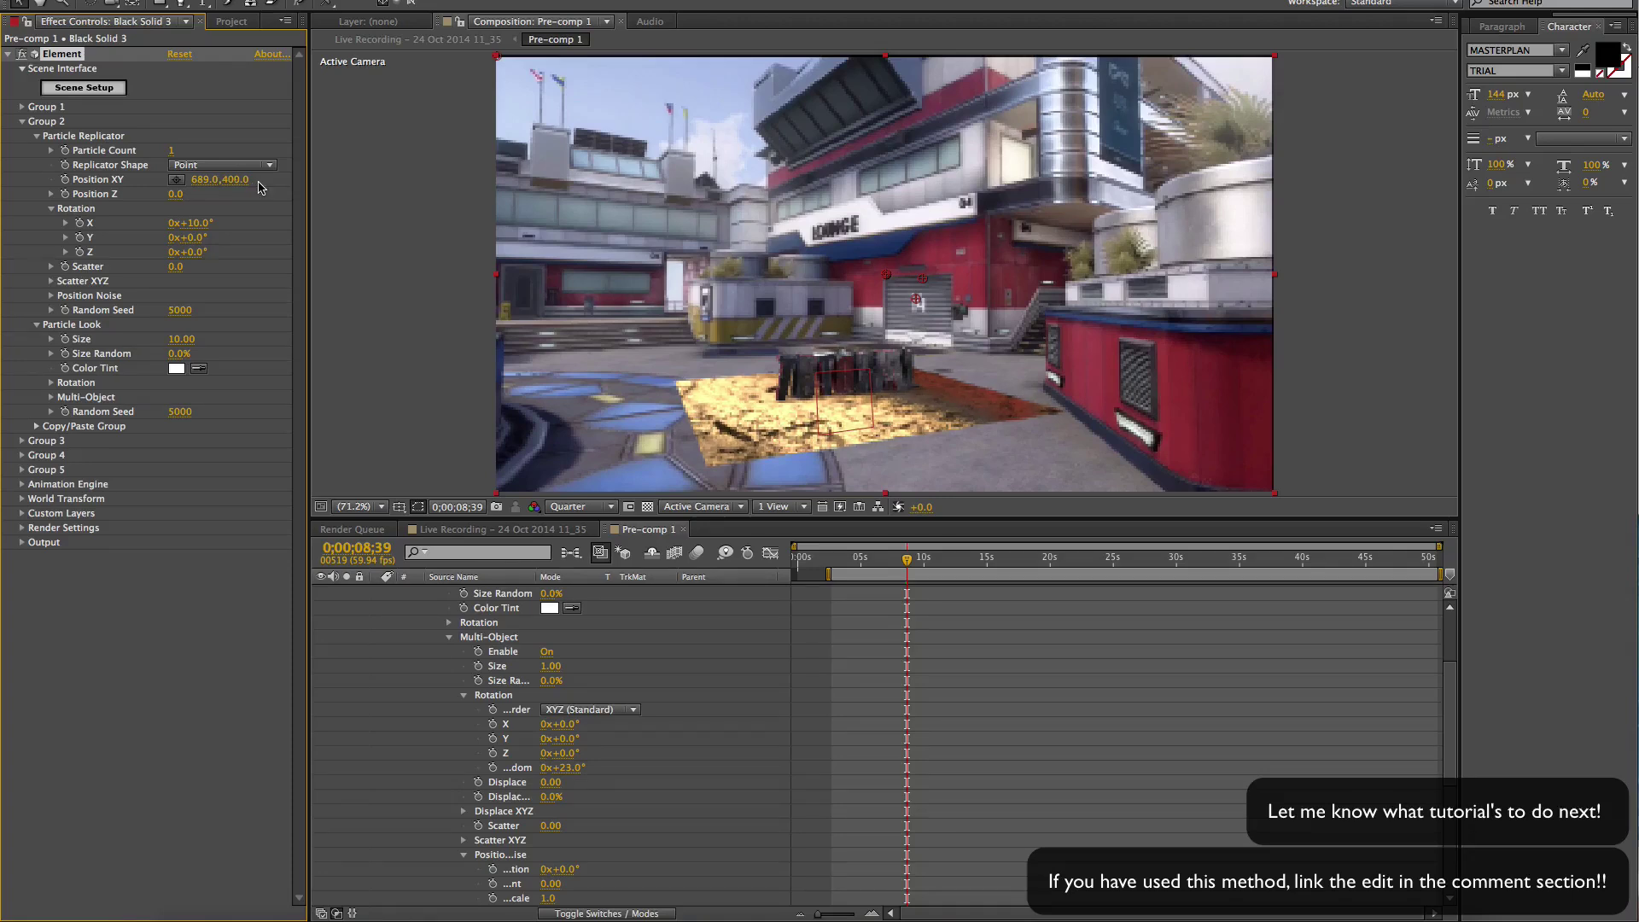
pyautogui.moveTo(203, 181); pyautogui.dragTo(241, 180)
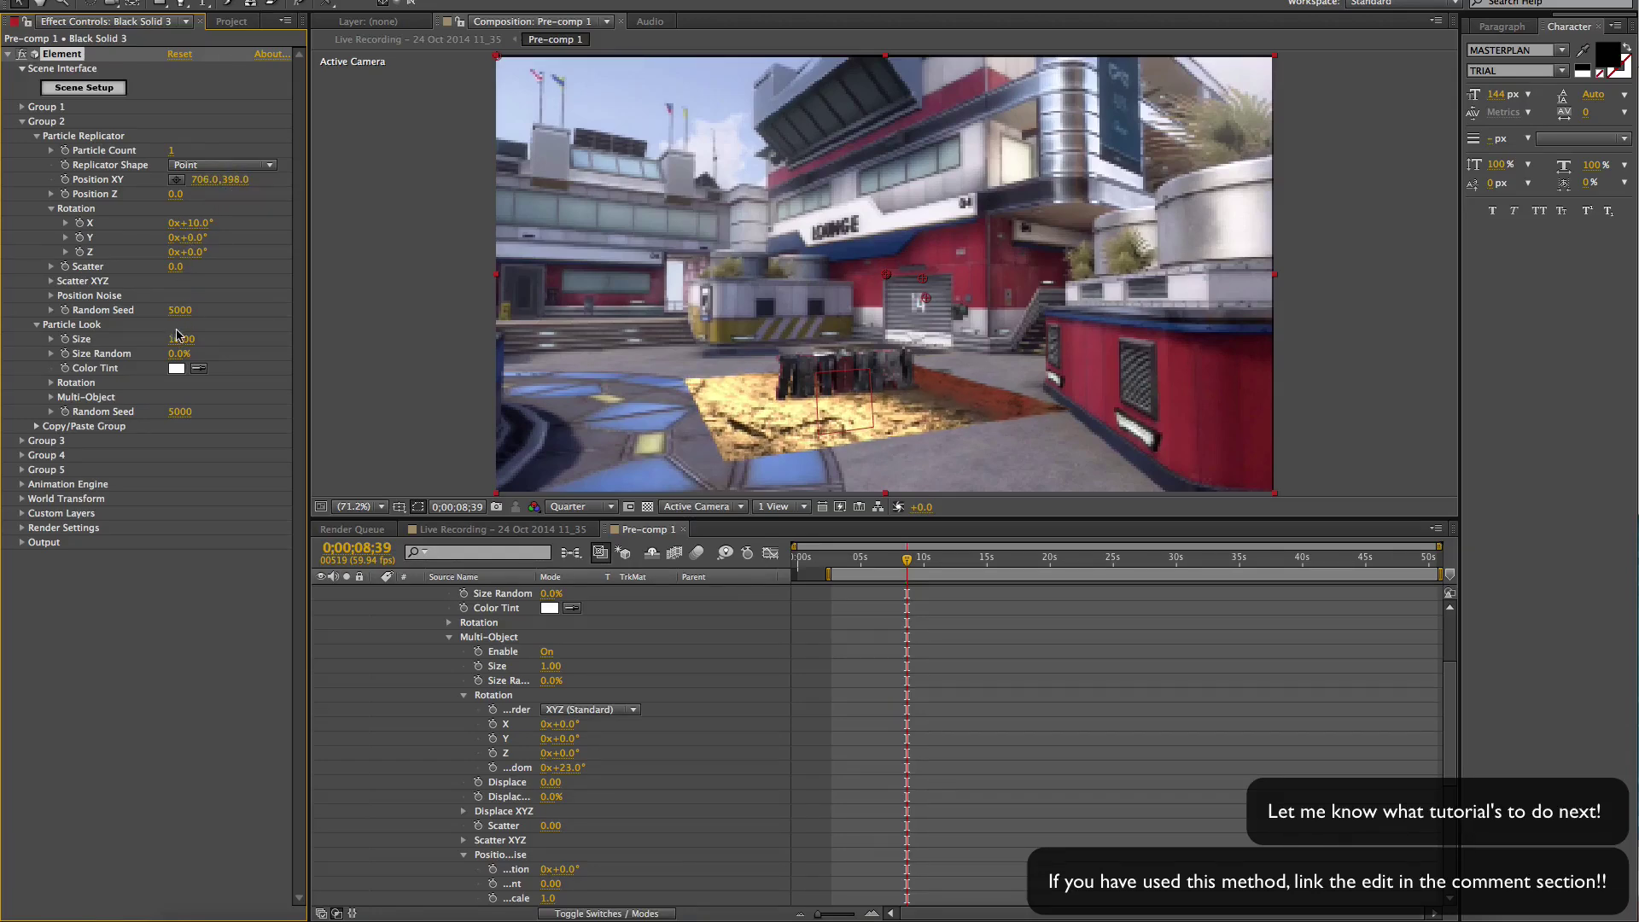
pyautogui.moveTo(176, 335); pyautogui.dragTo(1320, 381)
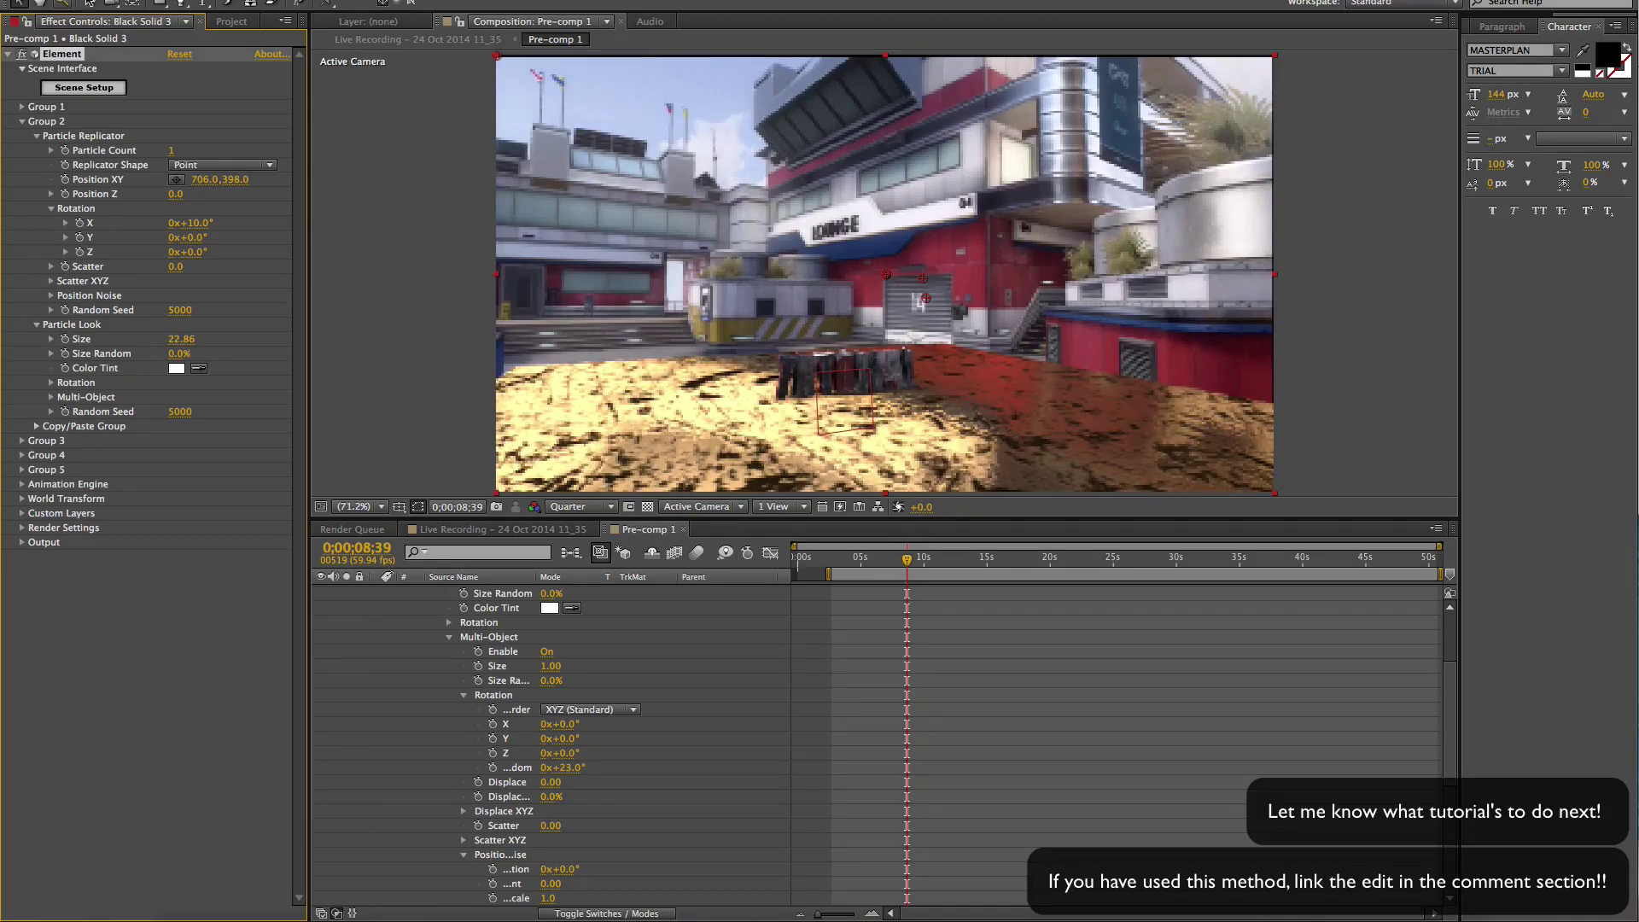
pyautogui.click(106, 88)
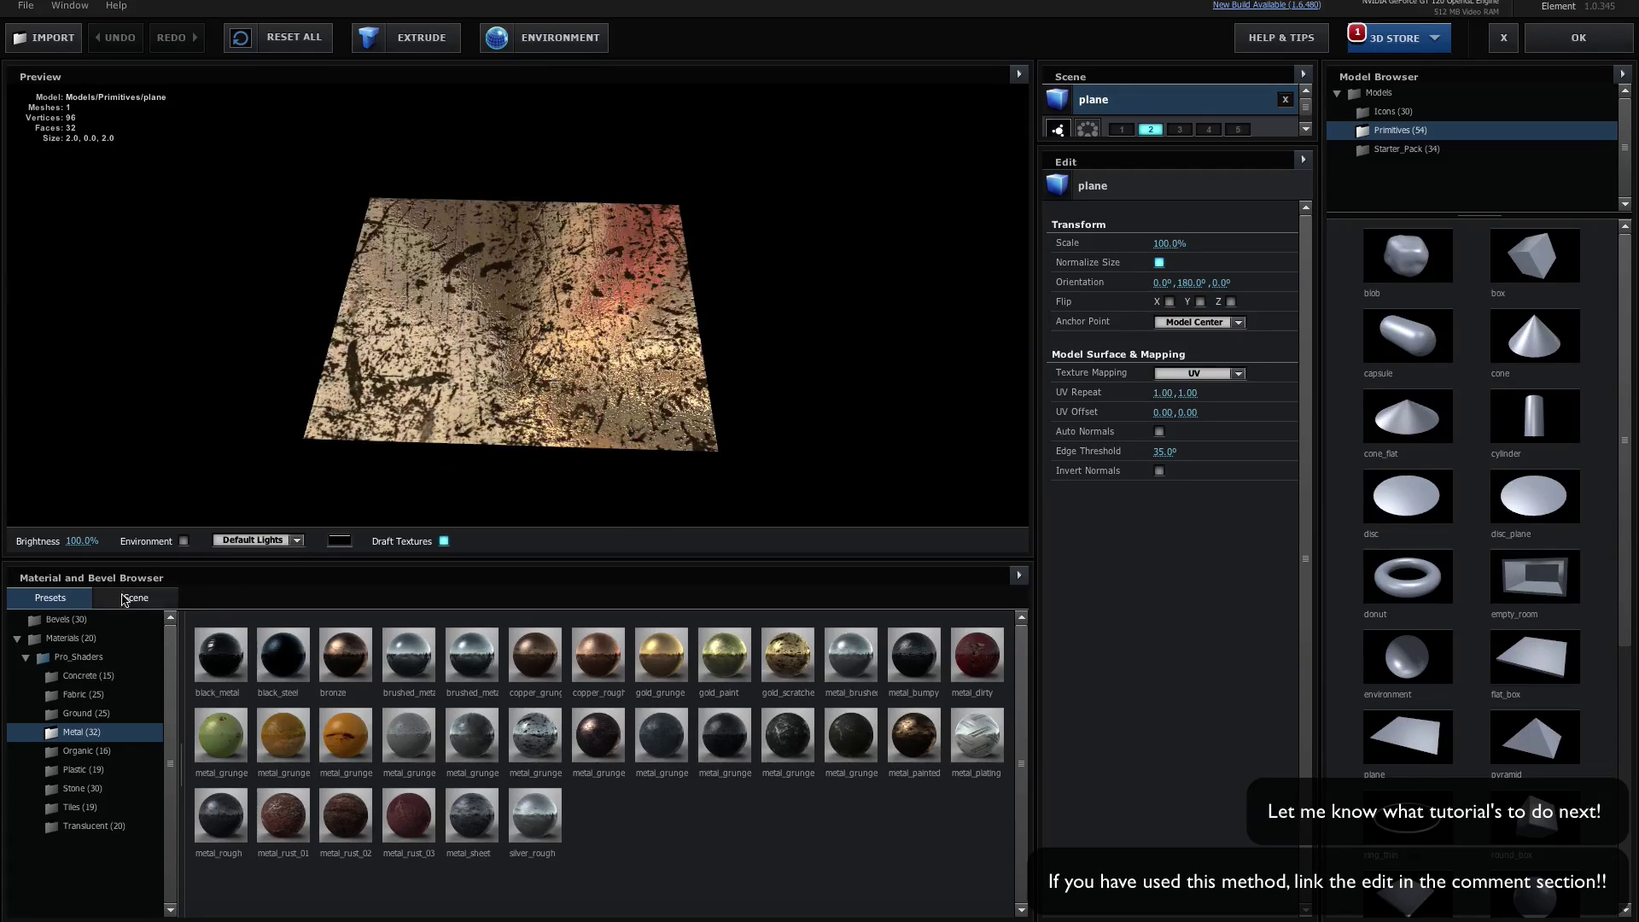
# - Apply the basic Matte_Shadow material to the plane and return to After Effects
pyautogui.click(70, 638)
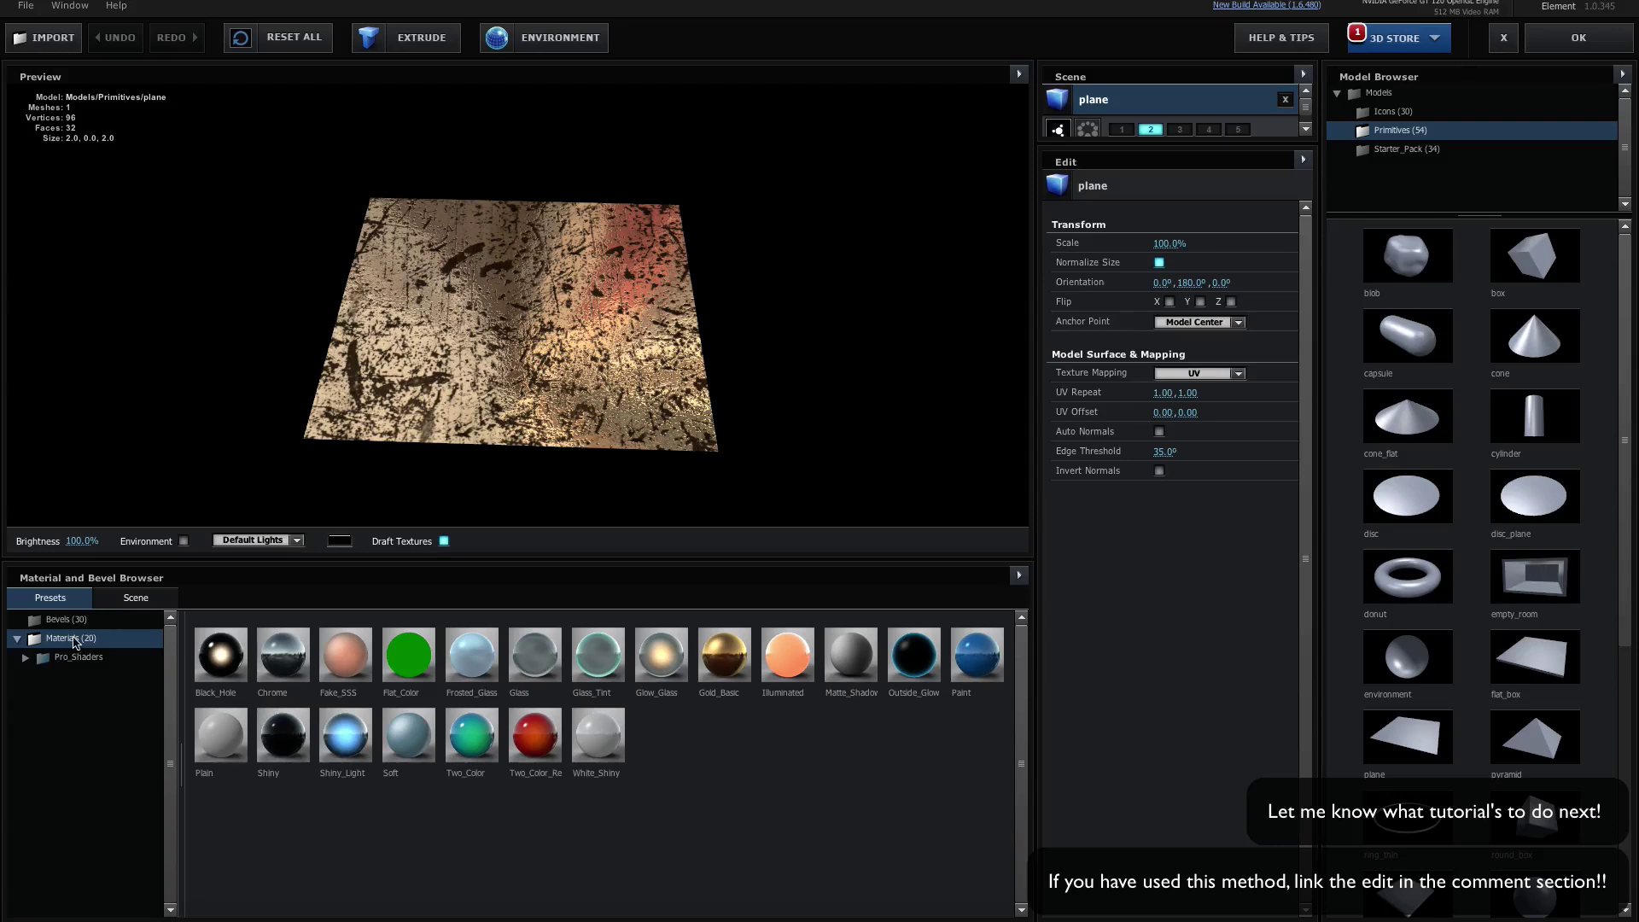
pyautogui.moveTo(851, 655); pyautogui.dragTo(551, 374)
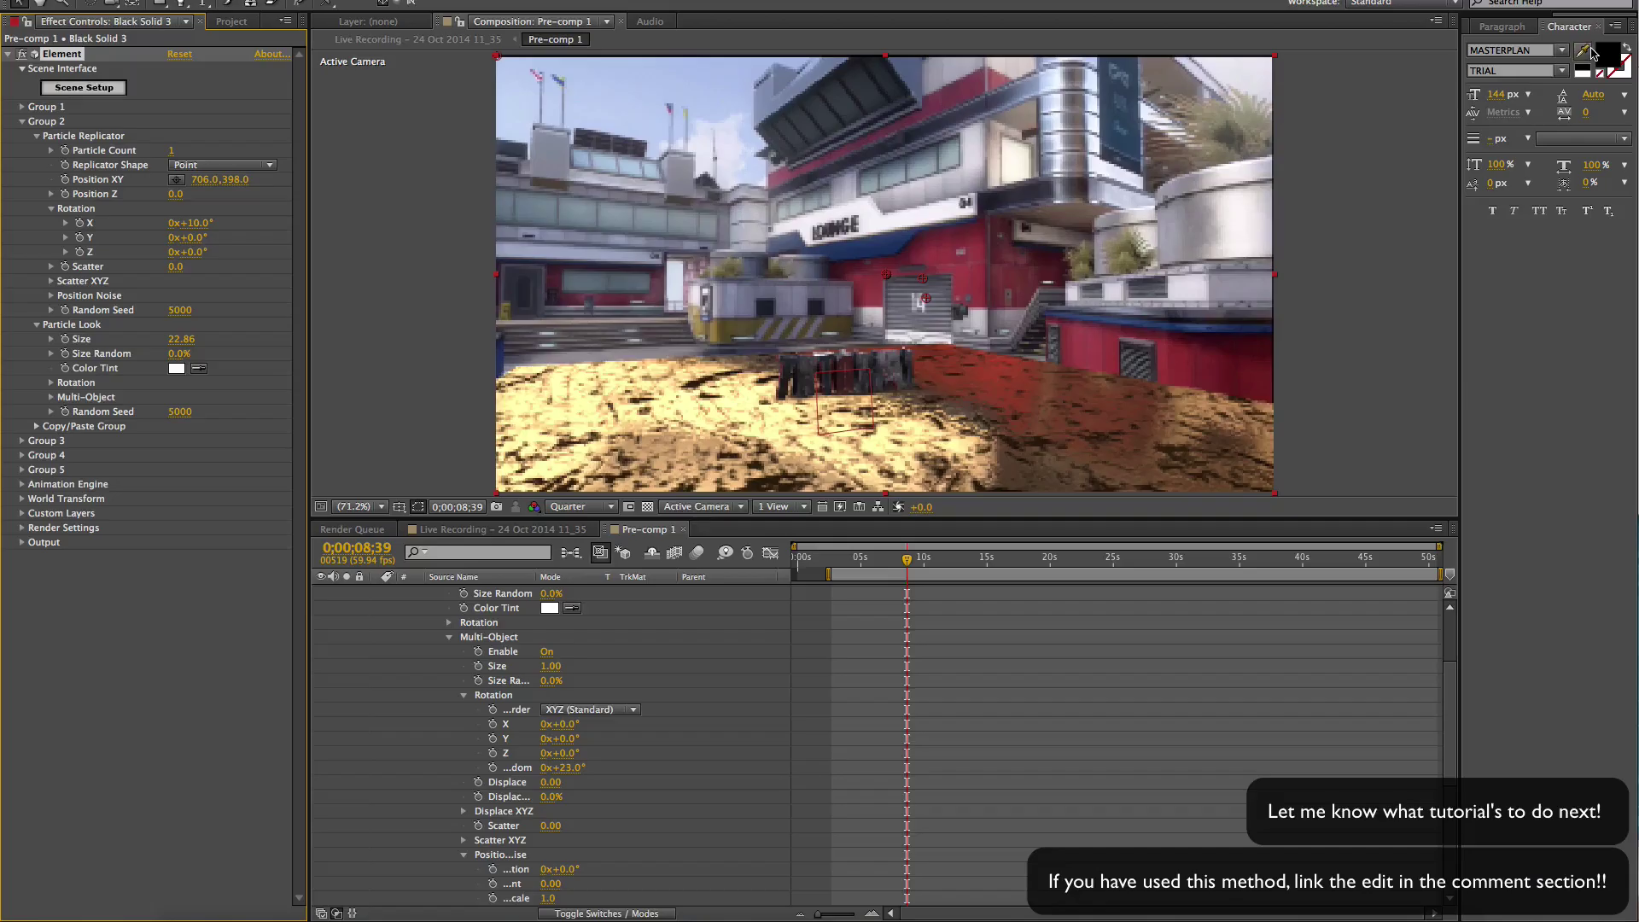
pyautogui.click(1589, 47)
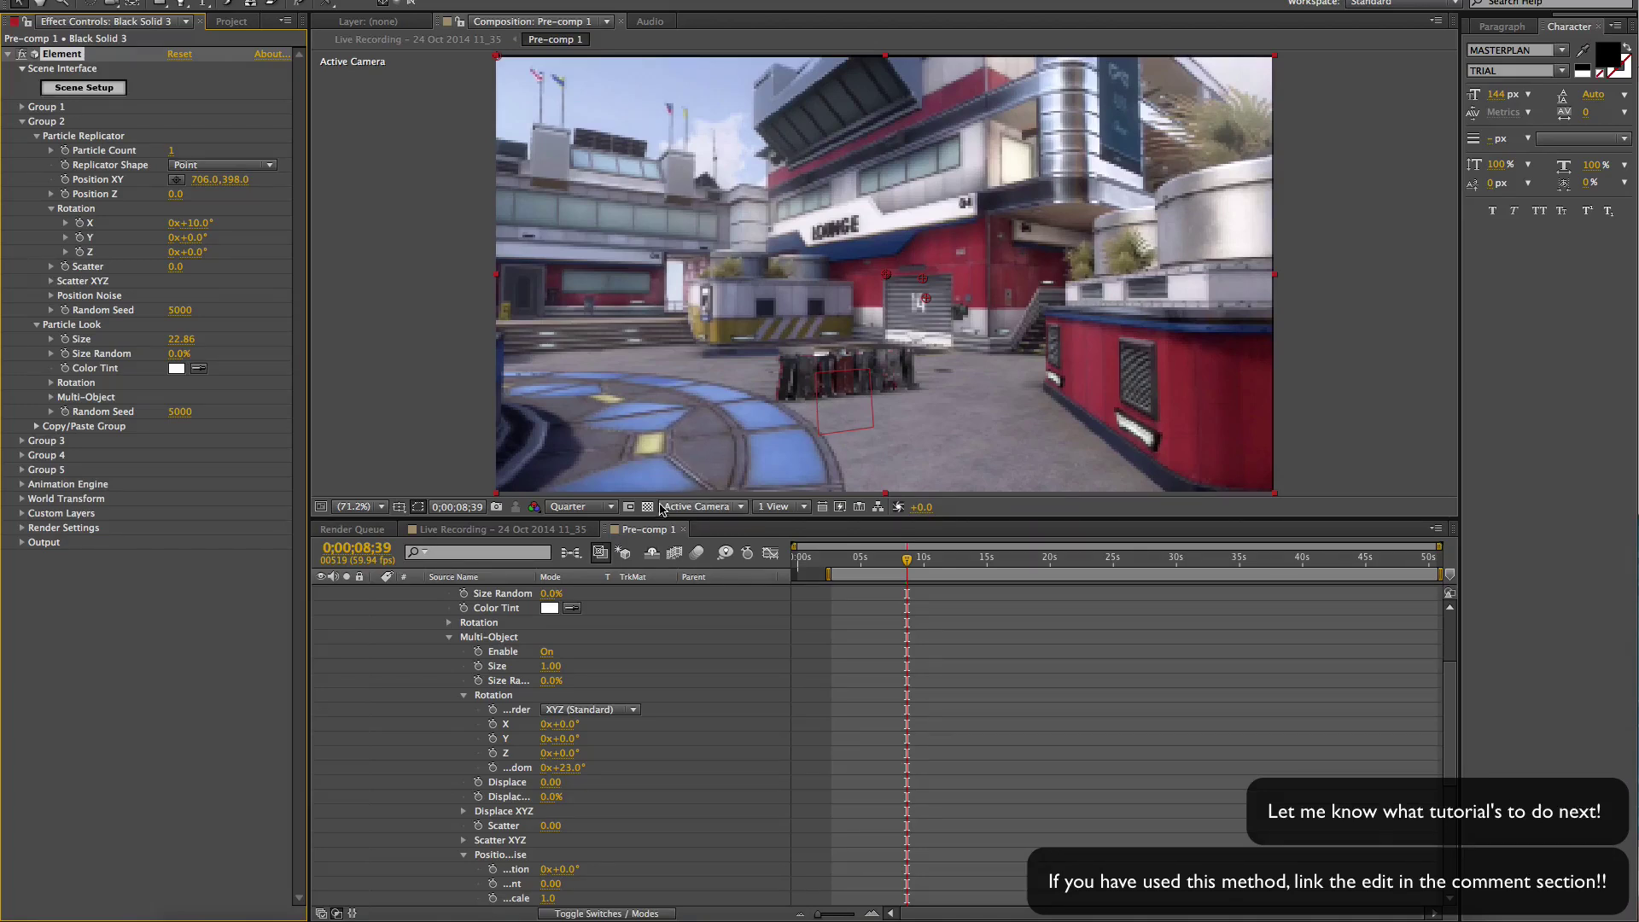
# - Switch the viewer preview from Quarter to Full resolution and collapse Black Solid 3's properties
pyautogui.click(602, 508)
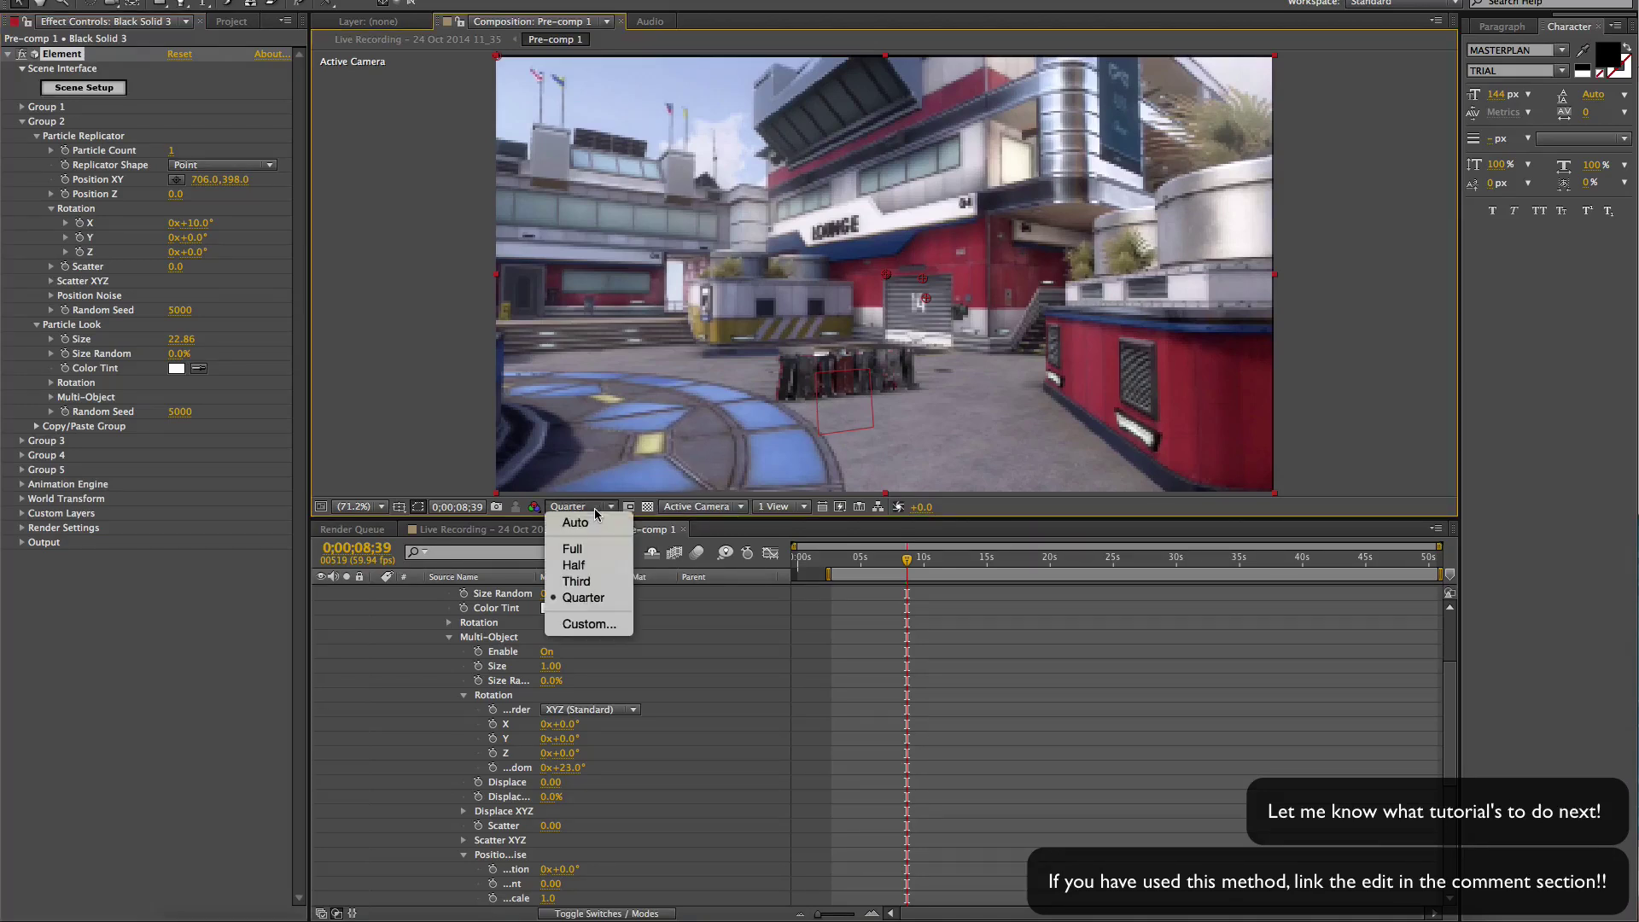
pyautogui.click(597, 551)
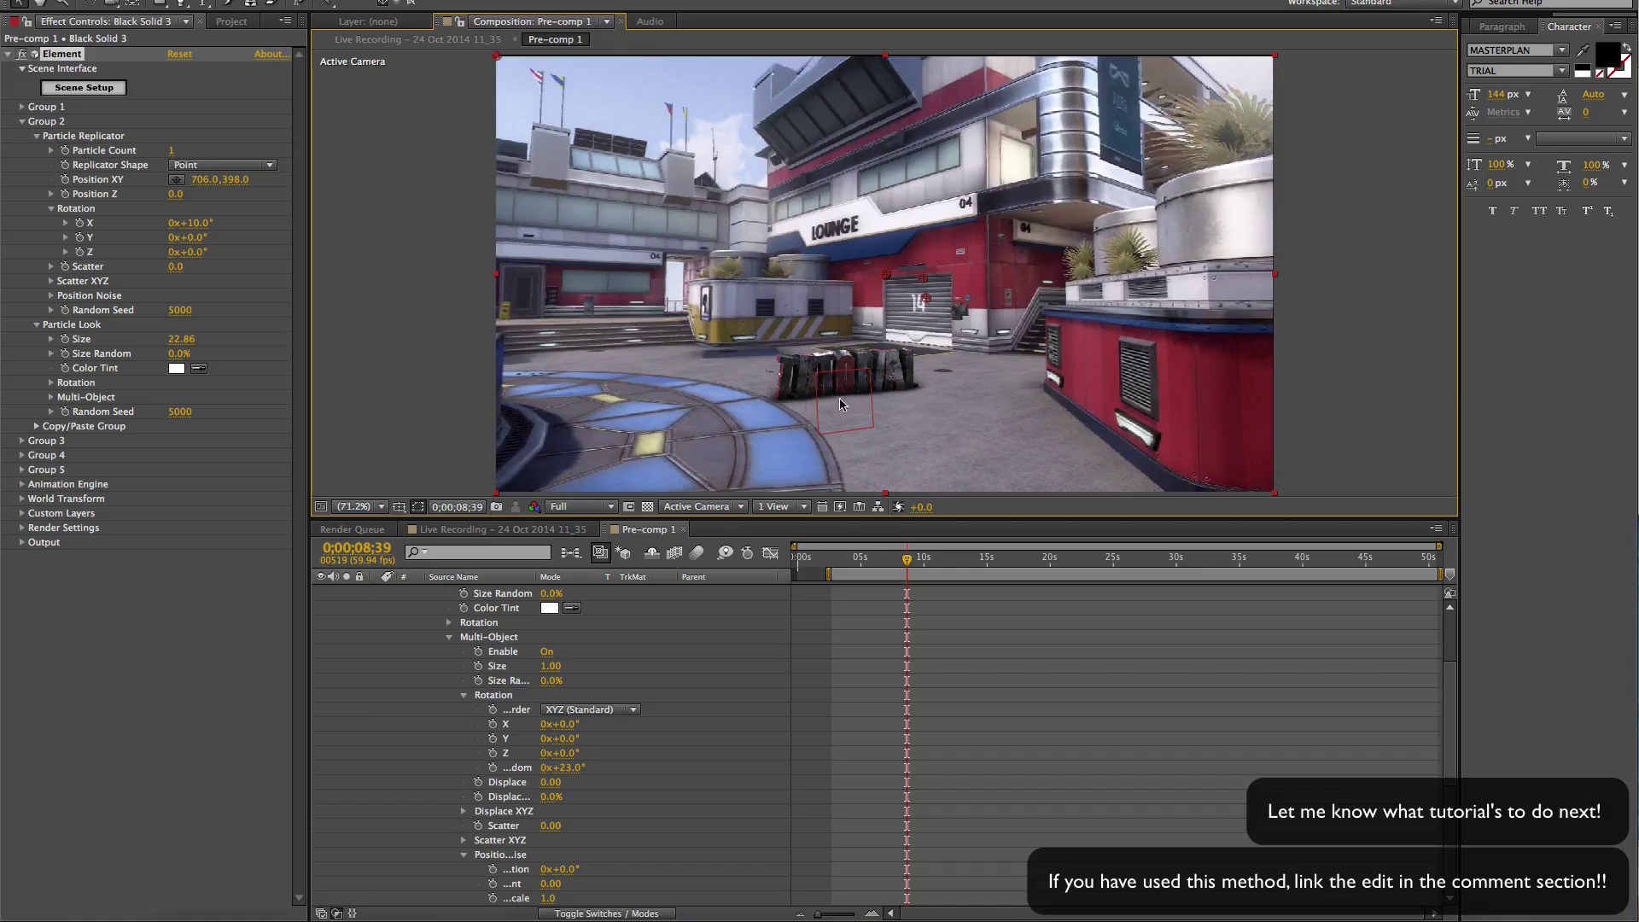
pyautogui.scroll(10, 539, 620)
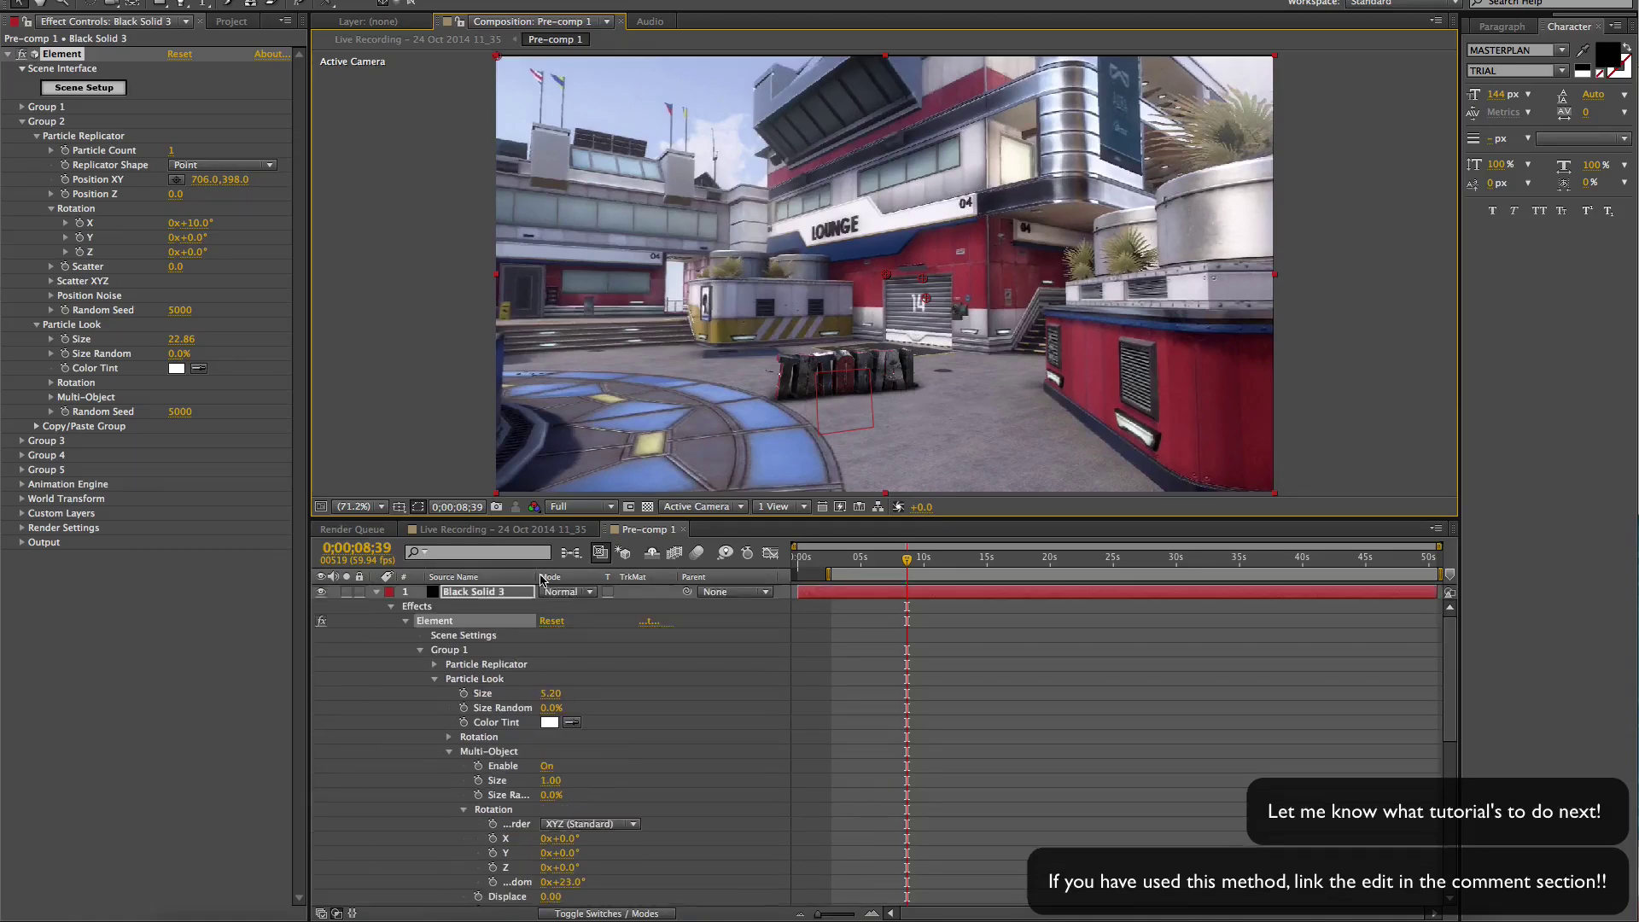
pyautogui.click(376, 591)
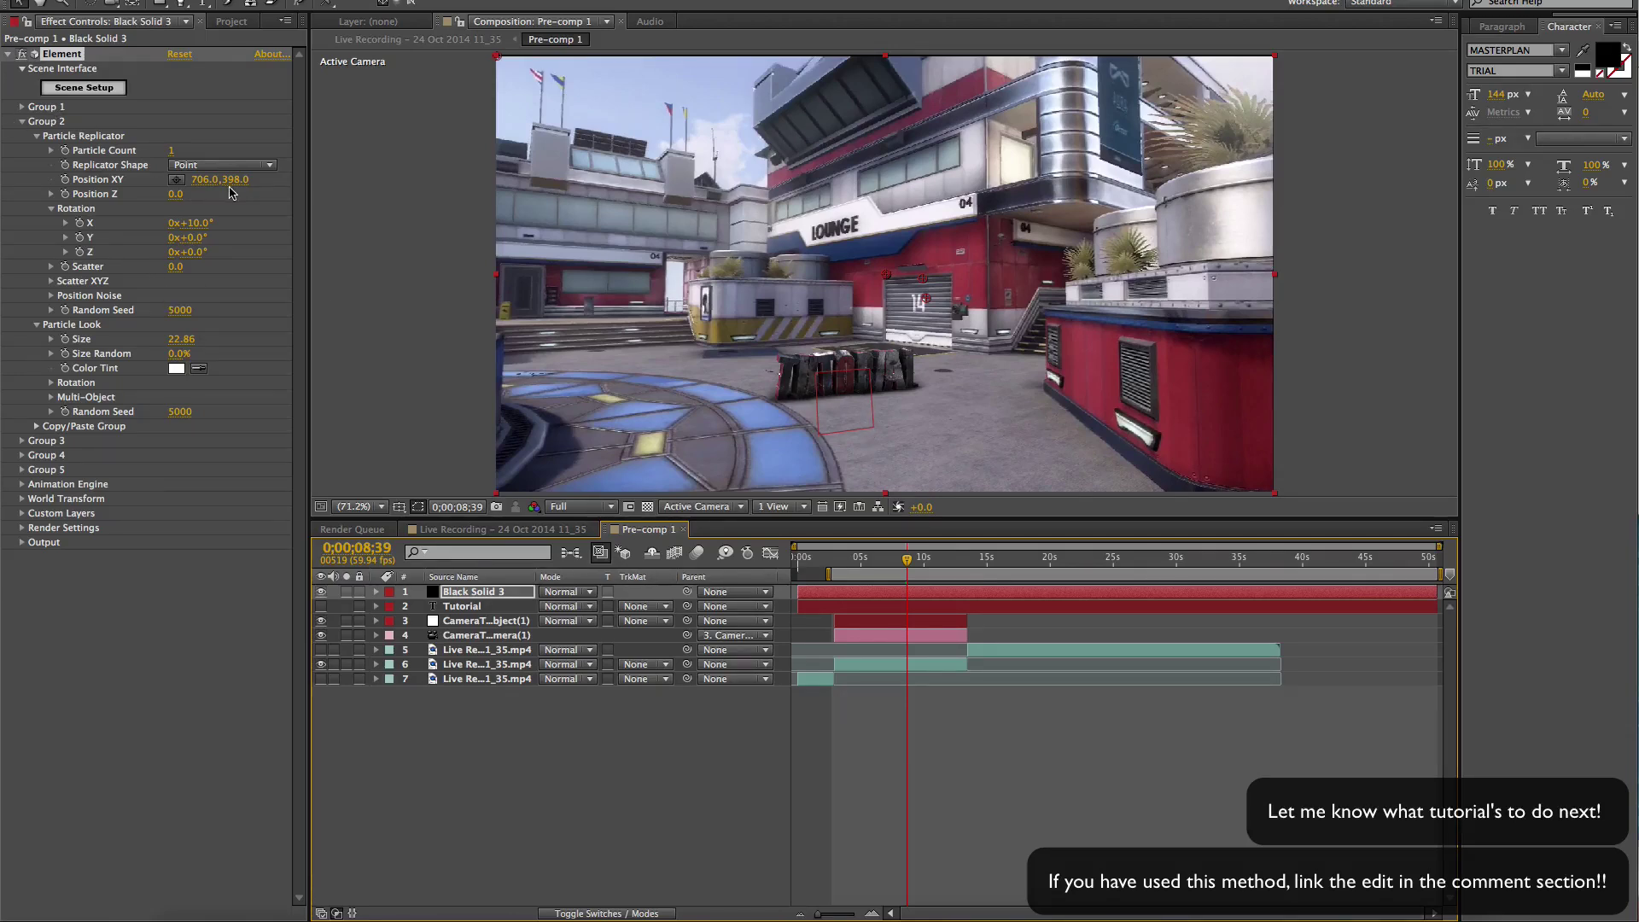
# - Adjust the Group 2 Particle Replicator's Y position until the ground plane sits at 706.0, 400.0
pyautogui.moveTo(228, 181); pyautogui.dragTo(230, 180)
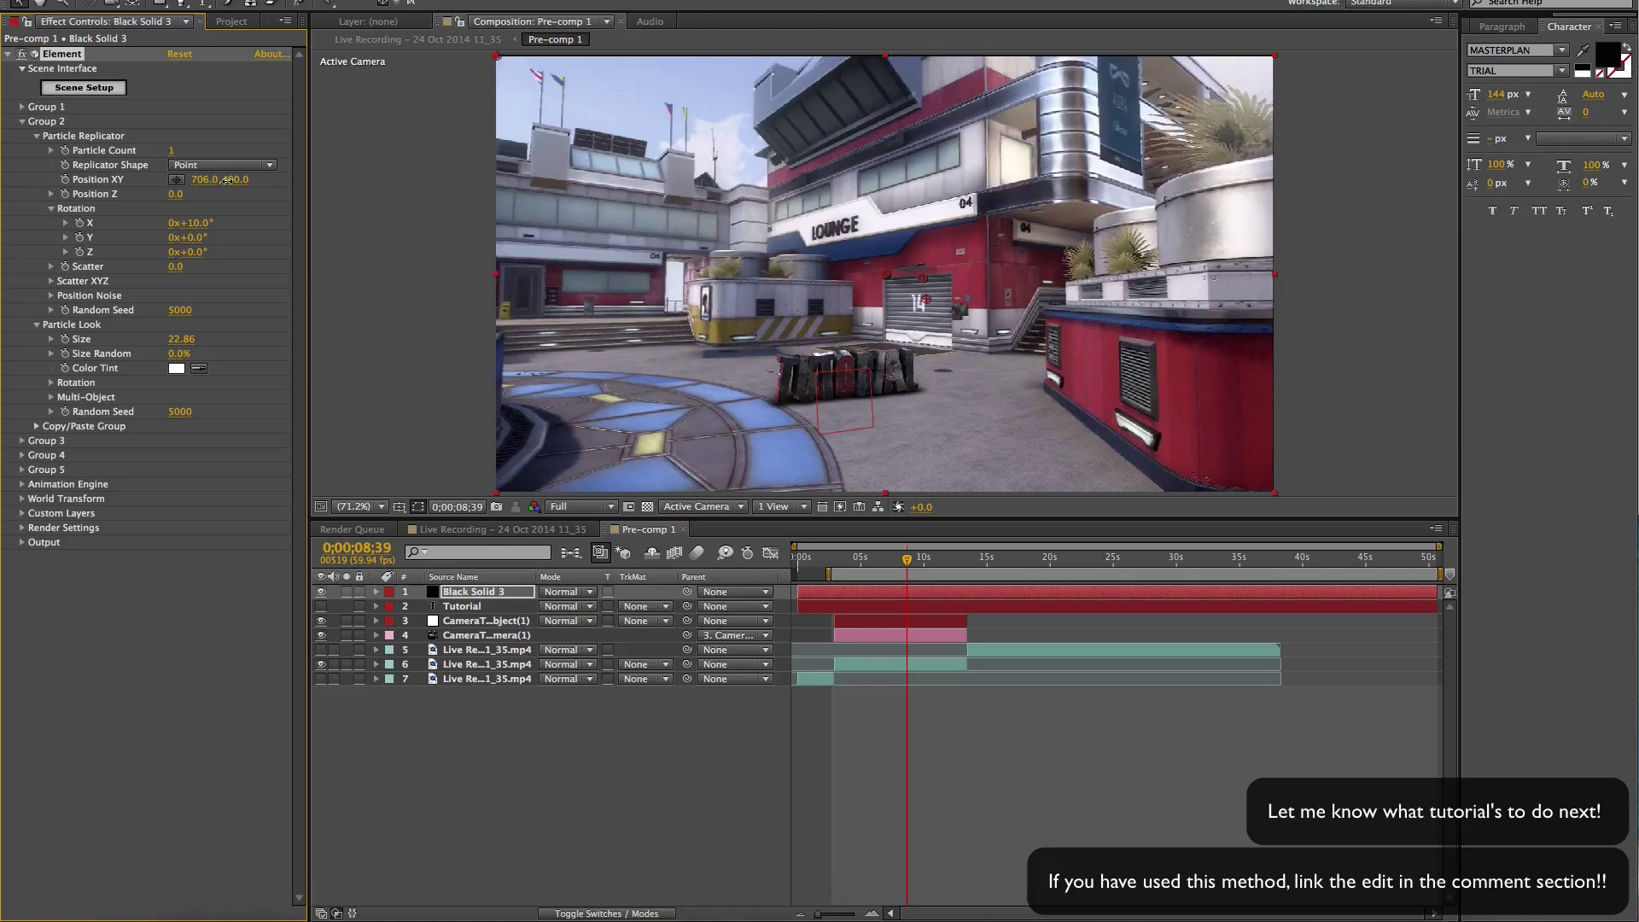
pyautogui.moveTo(223, 181); pyautogui.dragTo(223, 181)
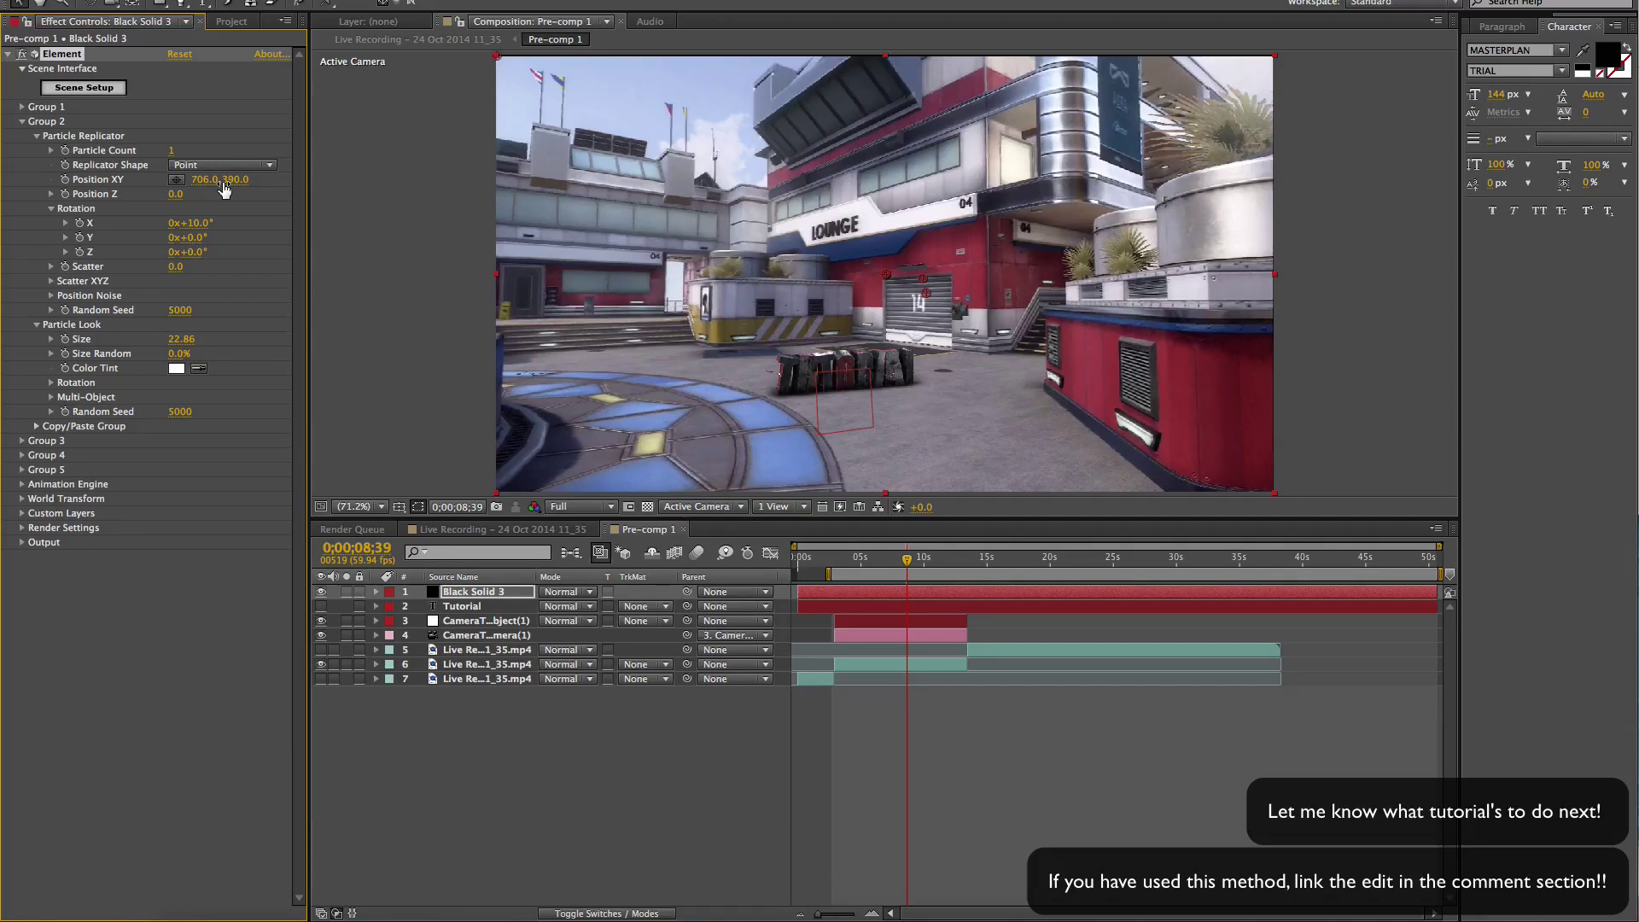
pyautogui.moveTo(235, 180); pyautogui.dragTo(250, 180)
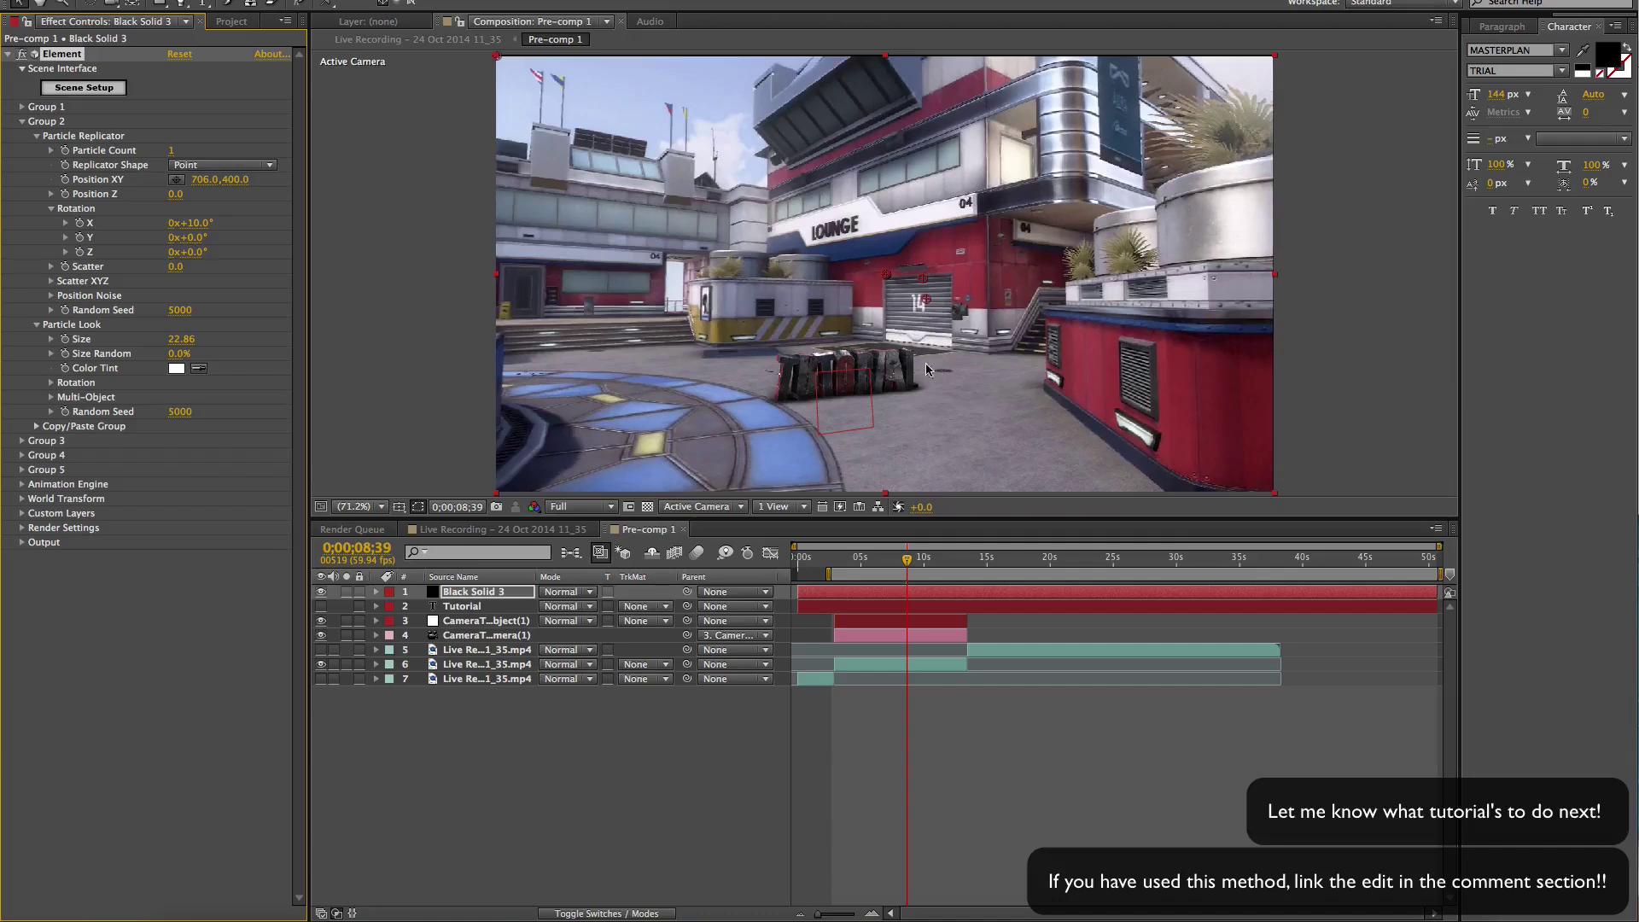
# - Expand Element's Render Settings to show Ambient Occlusion at intensity 10.0, 8 samples, radius 0.5
pyautogui.click(22, 530)
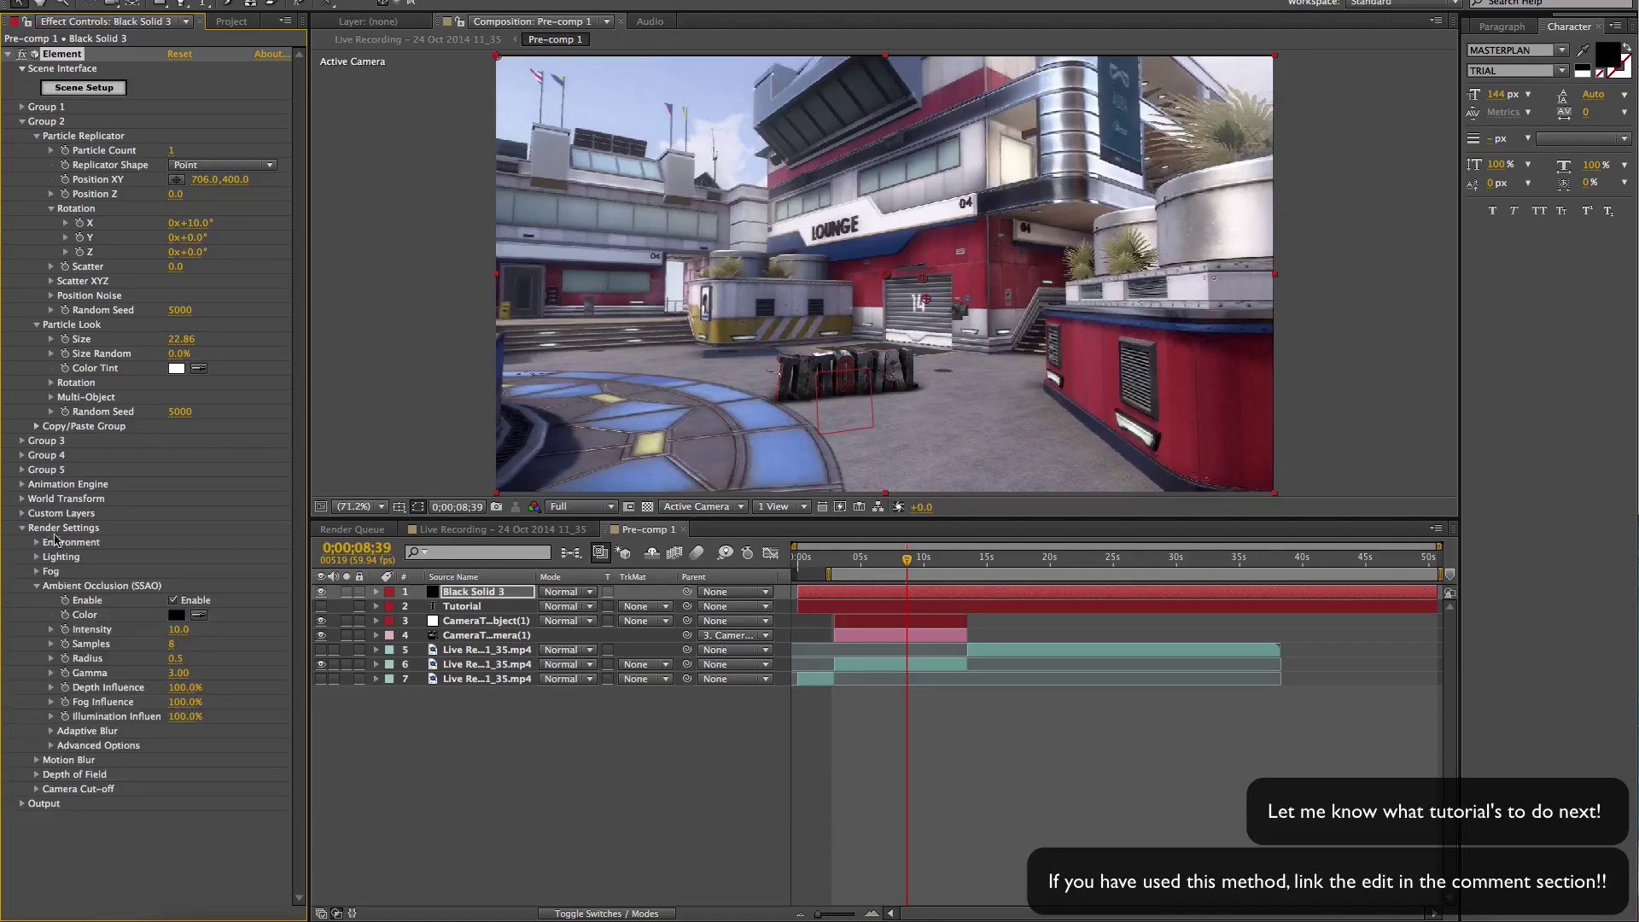